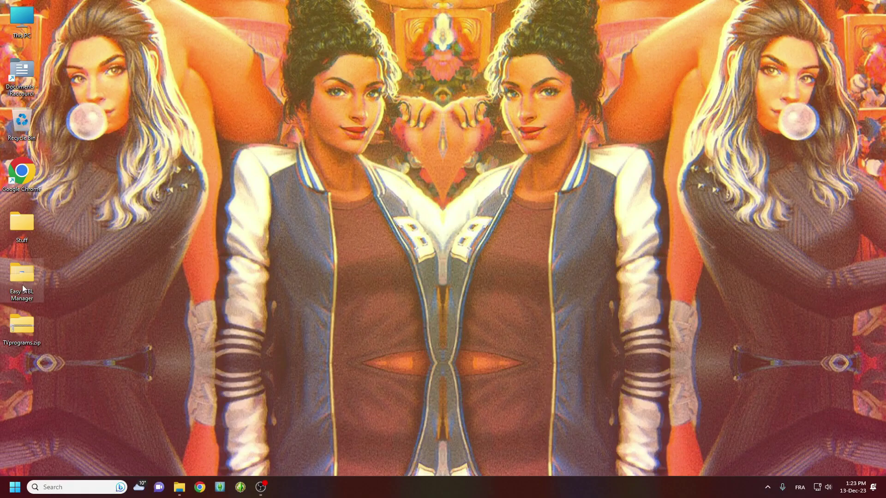
# Check the contents of the Easy STBL Manager folder on the desktop and close it
pyautogui.doubleClick(22, 277)
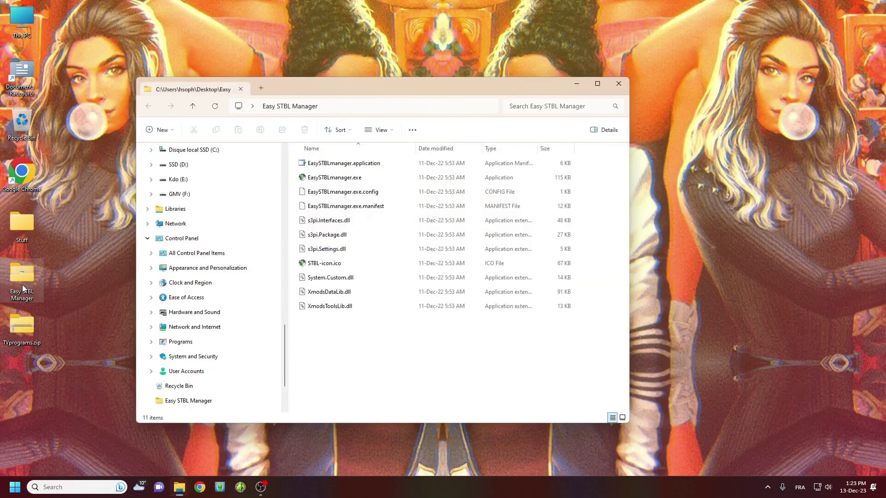
pyautogui.click(620, 84)
# Move TVprograms.zip to a free spot on the desktop and create a new desktop folder named TV
pyautogui.moveTo(21, 332); pyautogui.dragTo(228, 180)
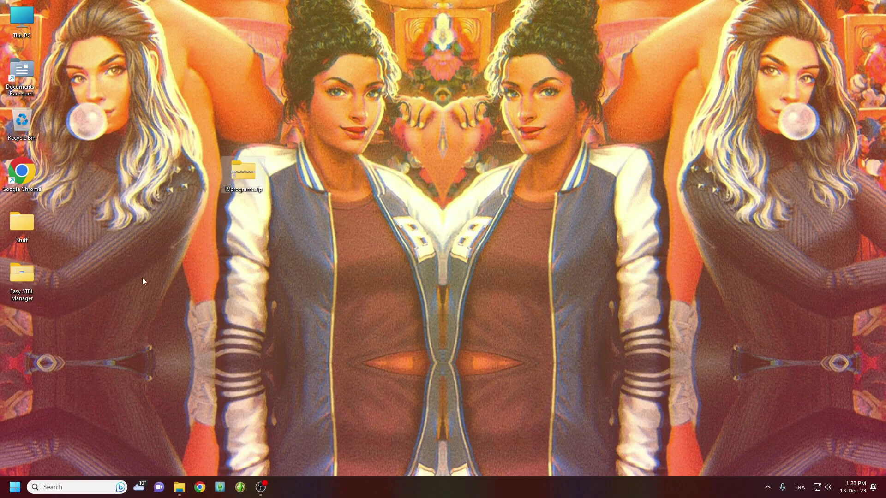
pyautogui.rightClick(131, 291)
pyautogui.moveTo(177, 345)
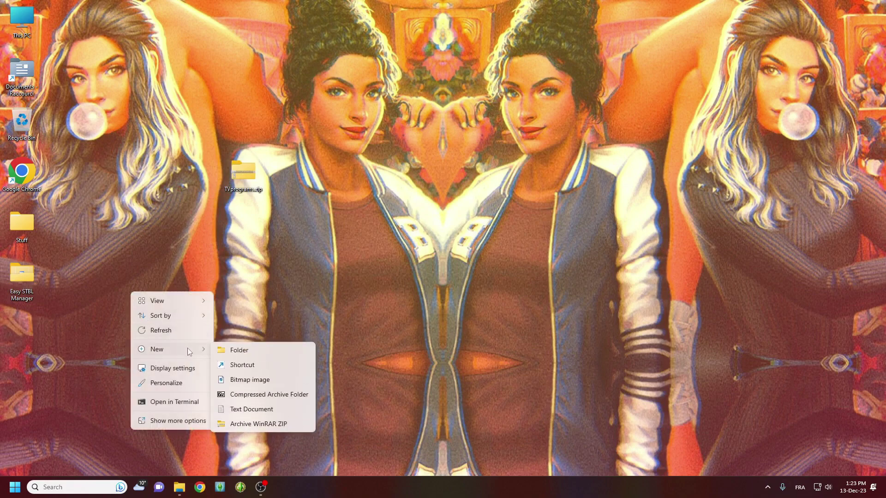
pyautogui.click(225, 348)
pyautogui.write('TV')
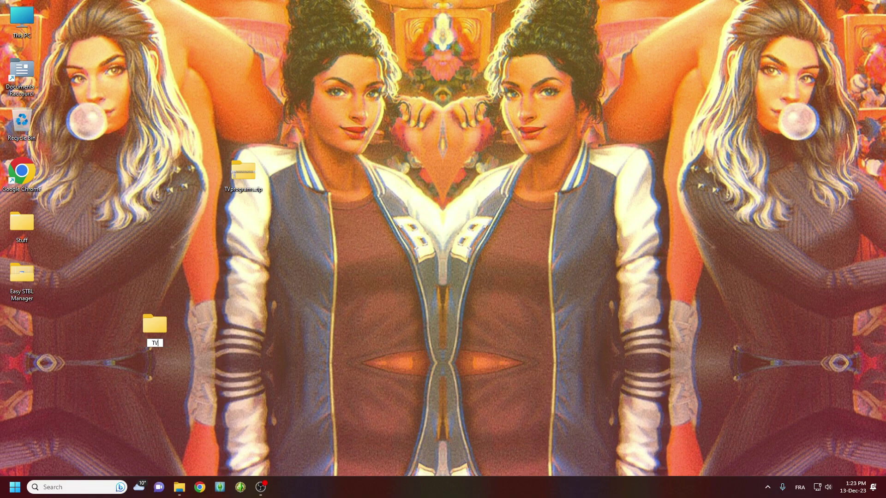
pyautogui.press('Return')
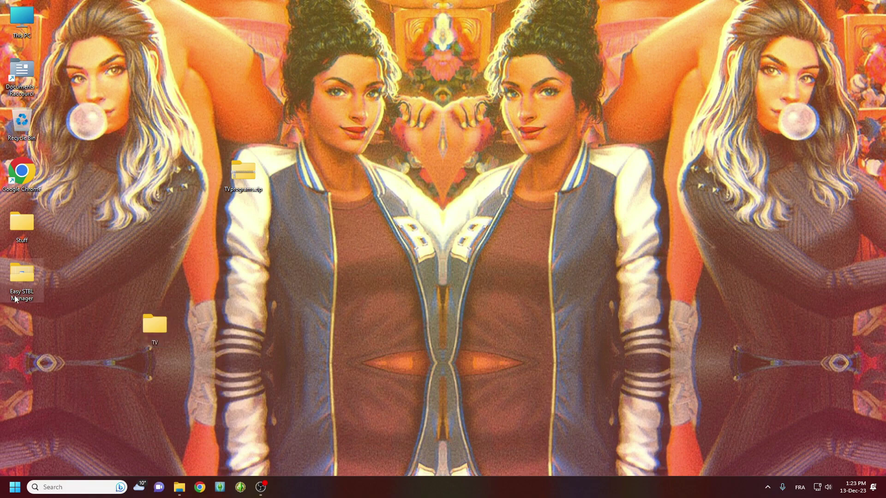
# Move the Easy STBL Manager folder and TVprograms.zip into the TV folder, and open that folder
pyautogui.moveTo(21, 277); pyautogui.dragTo(139, 324)
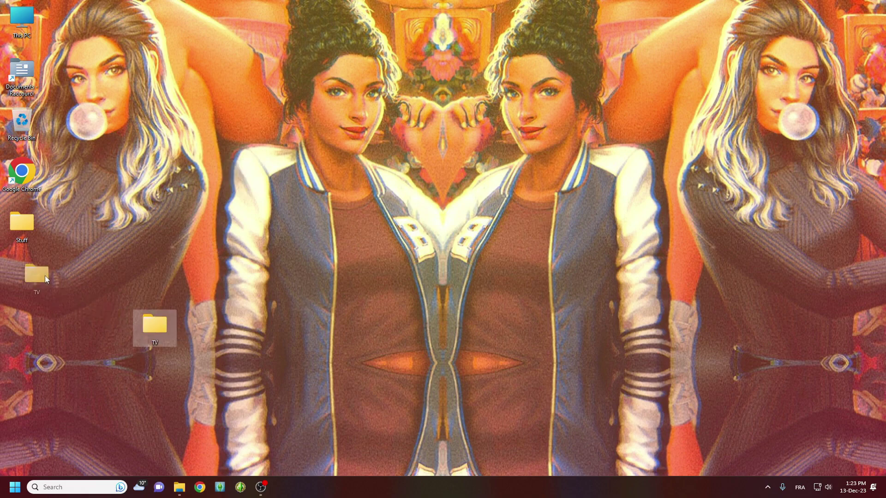
pyautogui.moveTo(45, 275); pyautogui.dragTo(35, 273)
pyautogui.doubleClick(35, 273)
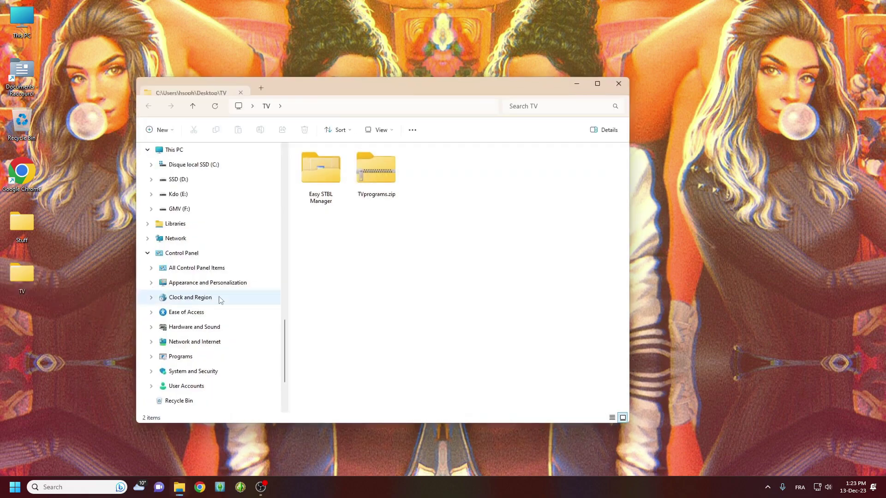
# Extract TVprograms.zip into a TVprograms folder inside TV, with showing the extracted files when complete turned off
pyautogui.rightClick(379, 194)
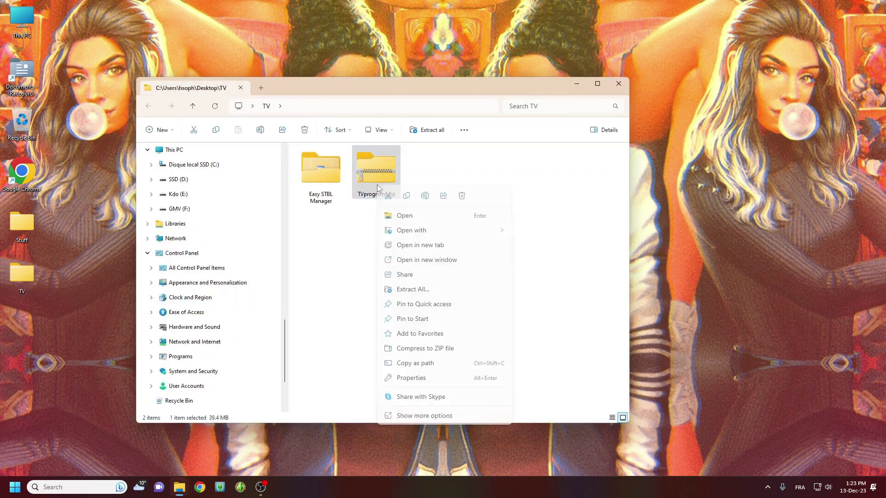
pyautogui.click(418, 416)
pyautogui.click(406, 249)
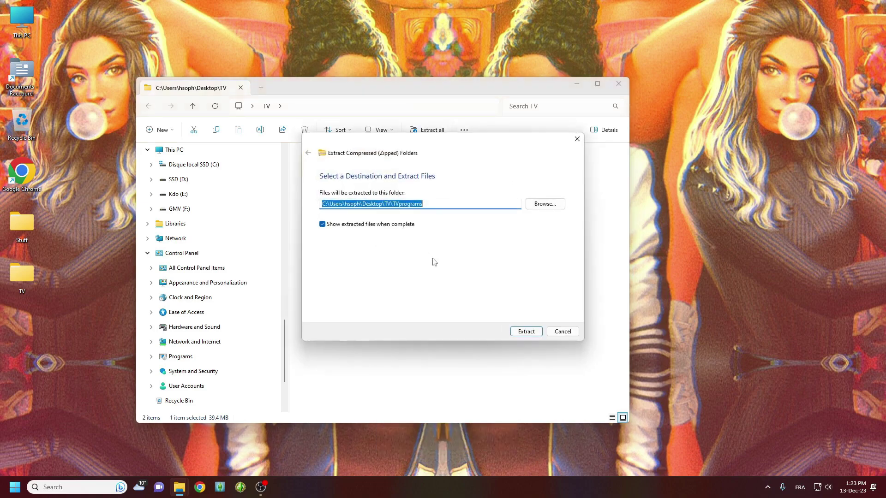
pyautogui.click(373, 226)
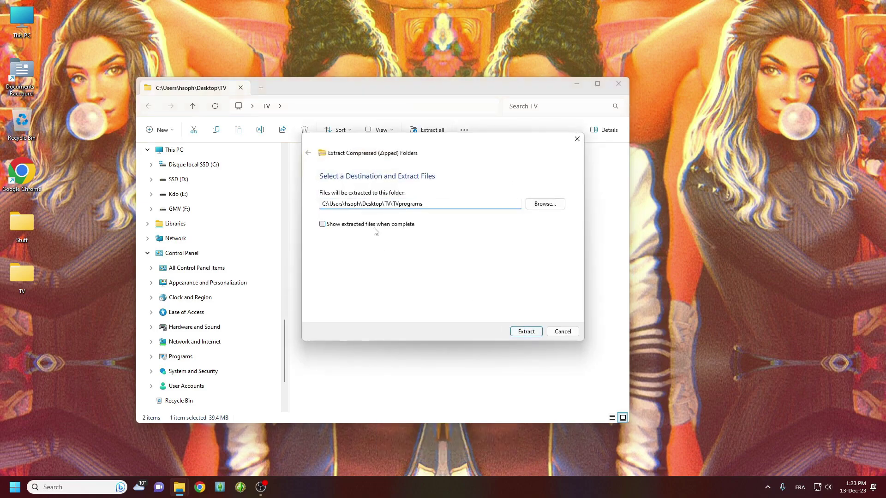
pyautogui.click(527, 332)
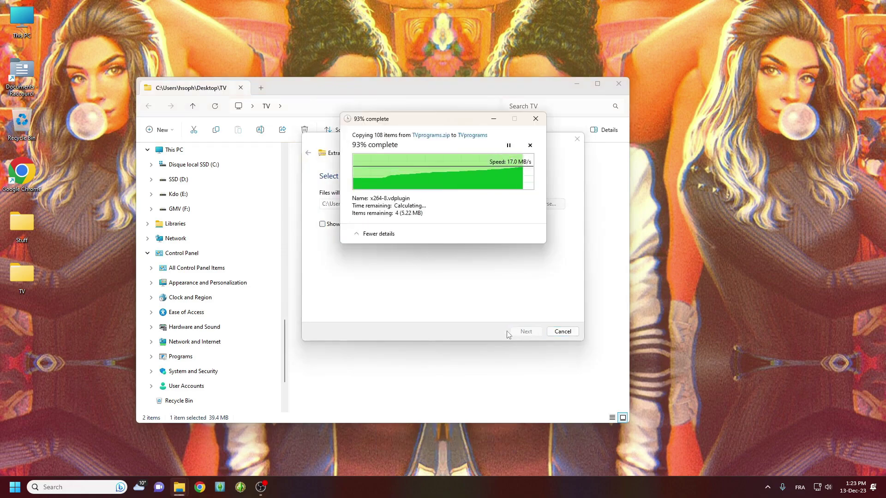
pyautogui.click(397, 257)
# Move the Easy STBL Manager folder into the extracted TVprograms folder and open TVprograms
pyautogui.moveTo(322, 168); pyautogui.dragTo(376, 170)
pyautogui.doubleClick(331, 176)
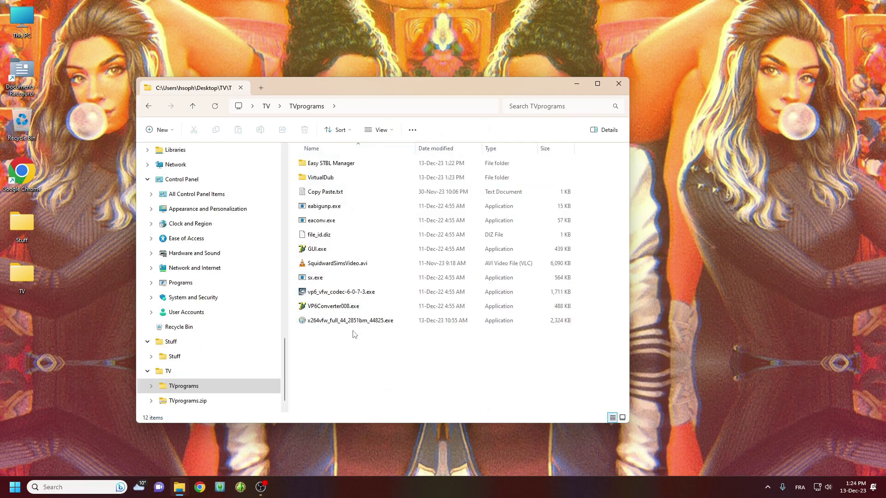
# Read the text snippets in Copy Paste.txt and close the file
pyautogui.click(323, 176)
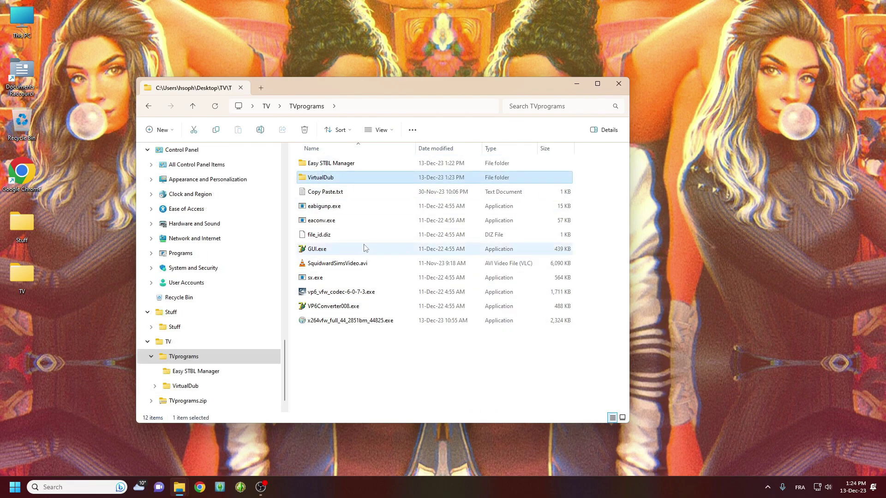
pyautogui.doubleClick(347, 191)
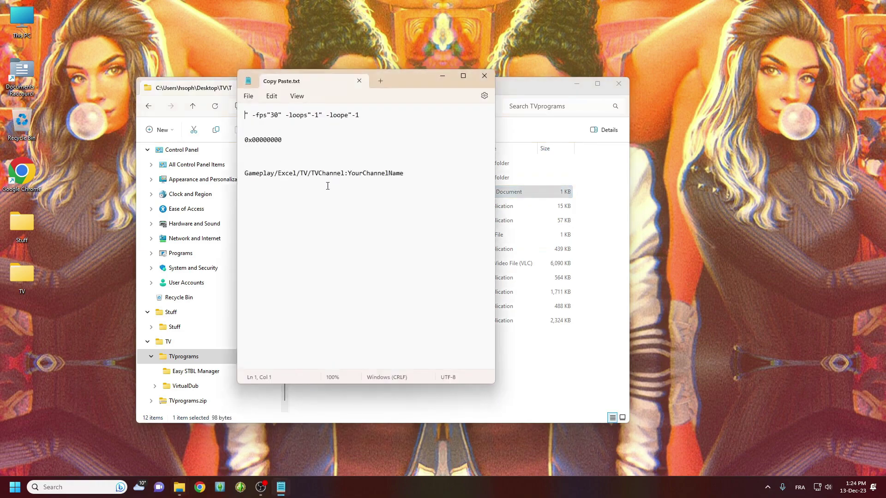
pyautogui.click(359, 81)
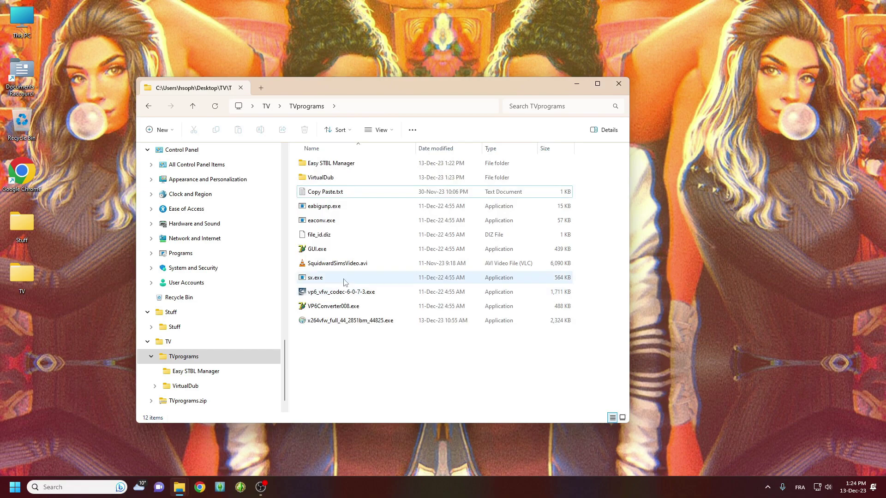
# Play SquidwardSimsVideo.avi, skip ahead to near its end, and close the player
pyautogui.click(350, 267)
pyautogui.doubleClick(349, 266)
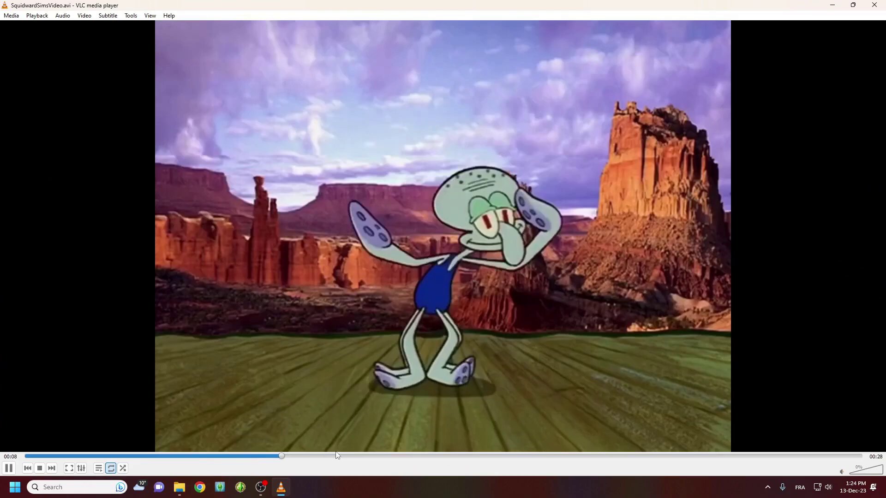
pyautogui.moveTo(362, 455); pyautogui.dragTo(826, 456)
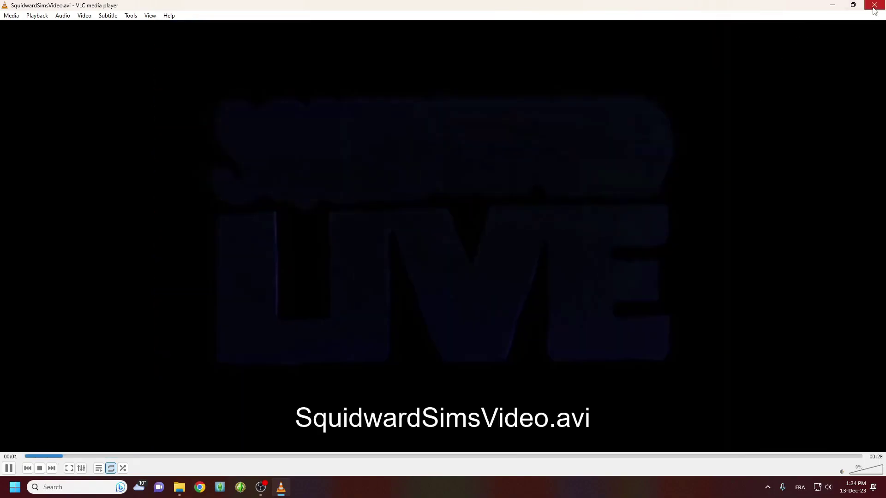
pyautogui.click(874, 5)
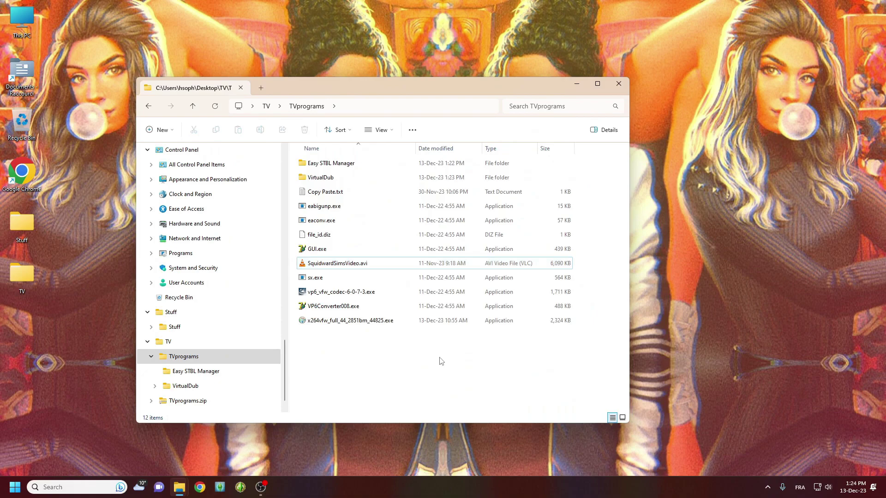
# Switch to s3pe and open GameplayData.package from Game/Bin/Gameplay in The Sims 3 installation folder
pyautogui.click(240, 487)
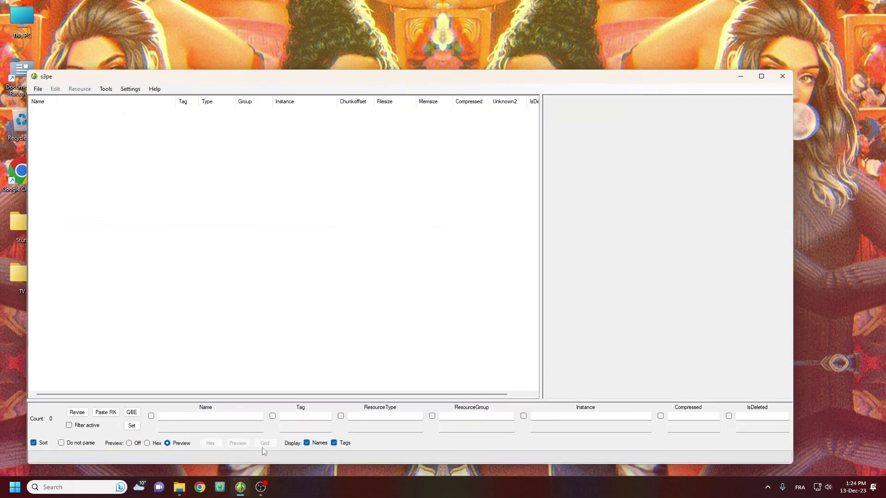
pyautogui.click(39, 89)
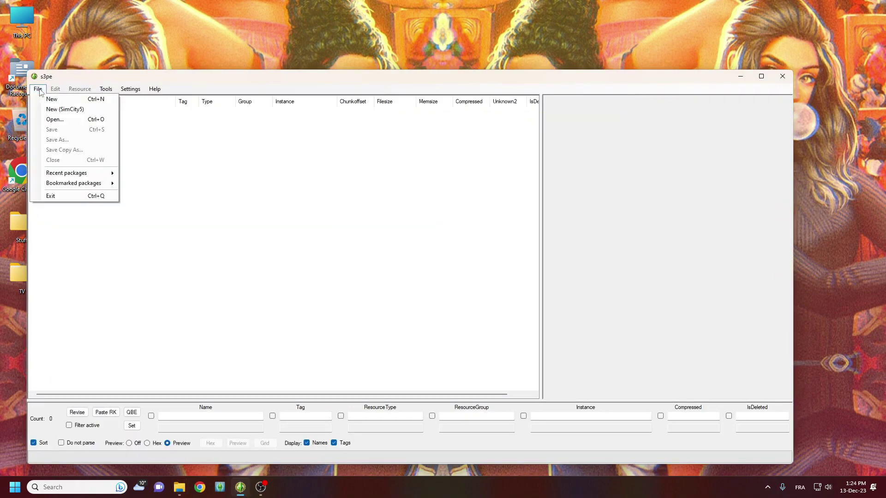
pyautogui.click(61, 121)
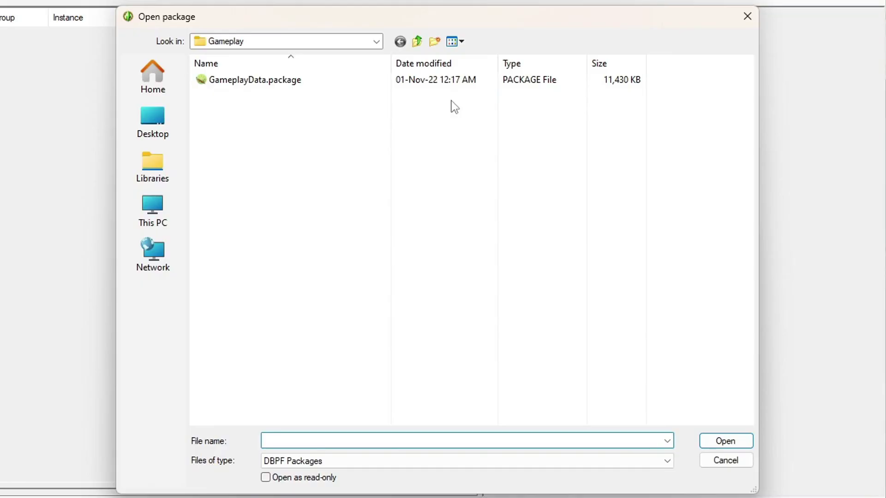
pyautogui.click(417, 42)
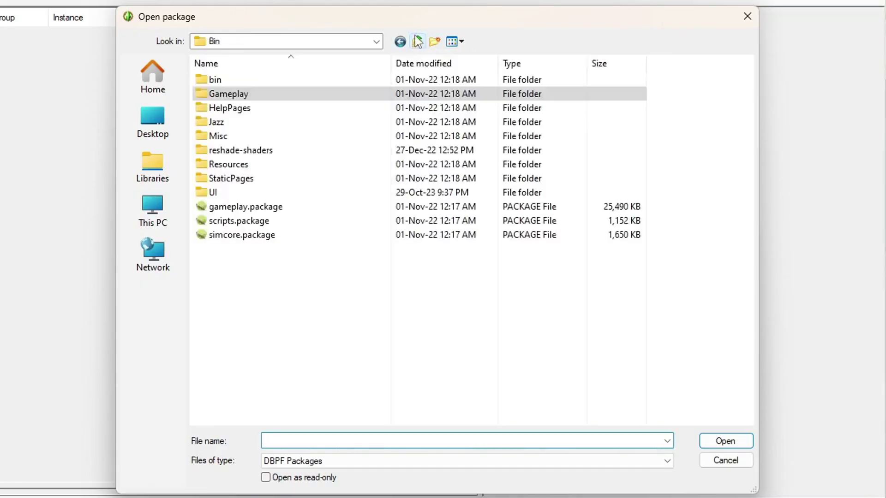
pyautogui.click(417, 42)
pyautogui.click(418, 41)
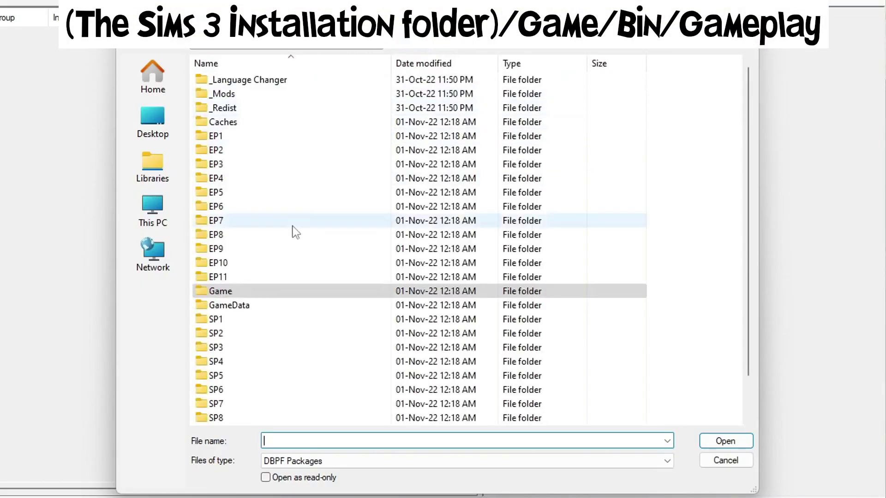
pyautogui.scroll(-1, 287, 249)
pyautogui.doubleClick(267, 250)
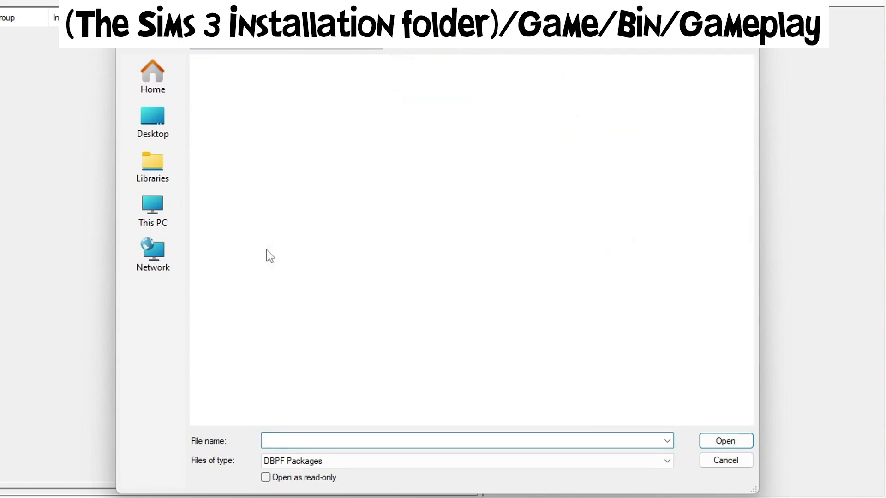
pyautogui.doubleClick(299, 83)
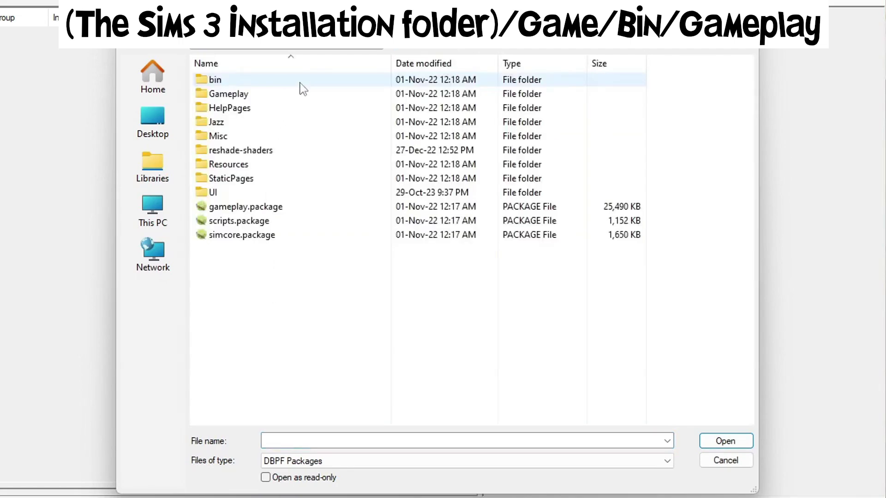
pyautogui.doubleClick(301, 93)
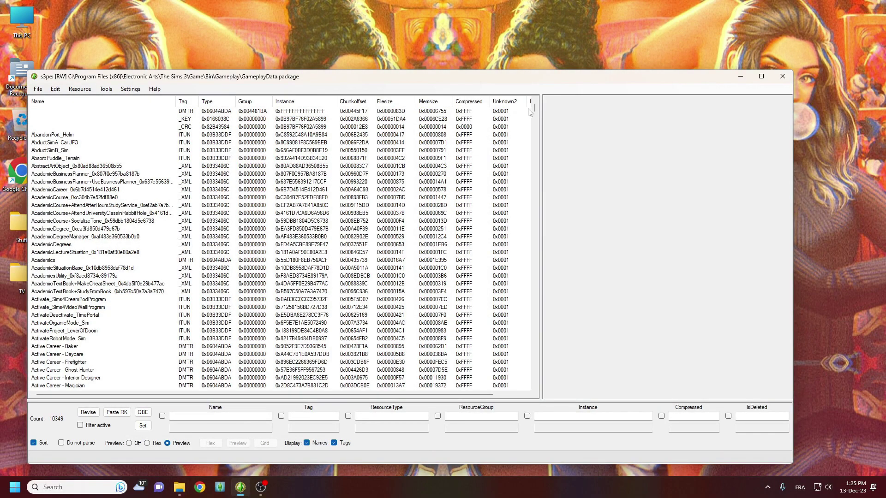
# Export the _XML resource named TV to a file in the desktop TV folder, keeping the suggested file name, and close s3pe
pyautogui.moveTo(536, 111); pyautogui.dragTo(535, 358)
pyautogui.click(52, 323)
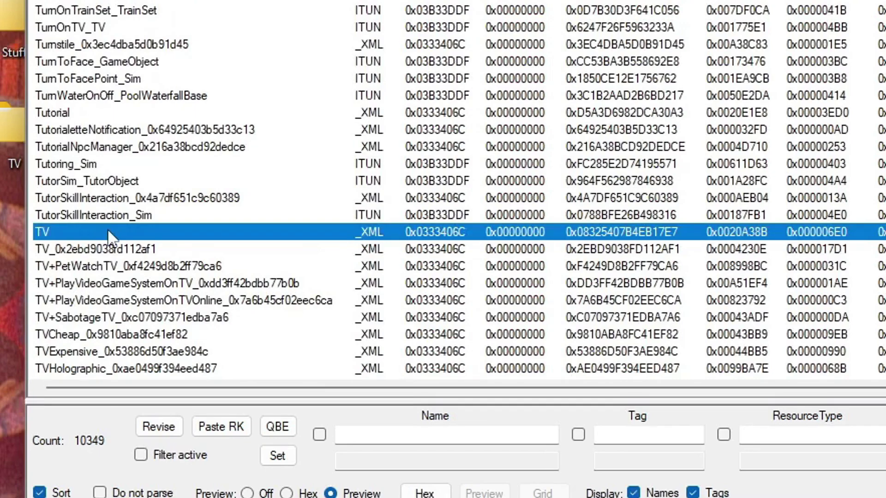
pyautogui.rightClick(107, 228)
pyautogui.moveTo(219, 472)
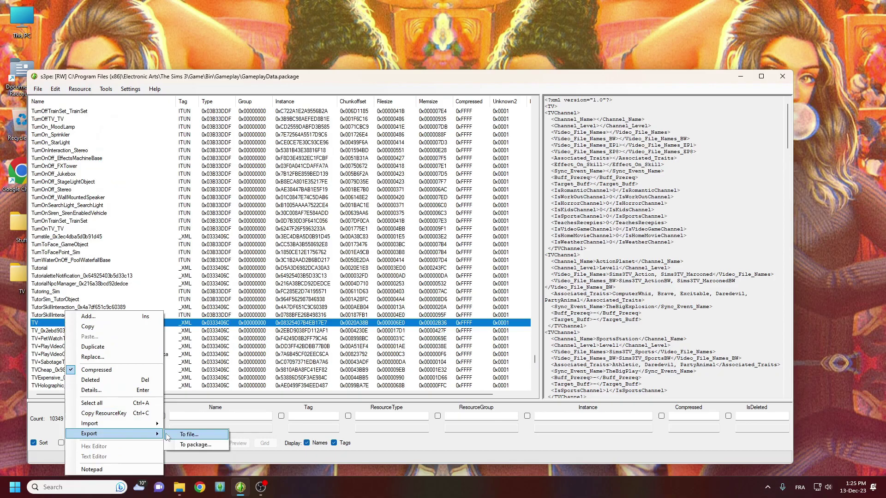
pyautogui.click(339, 476)
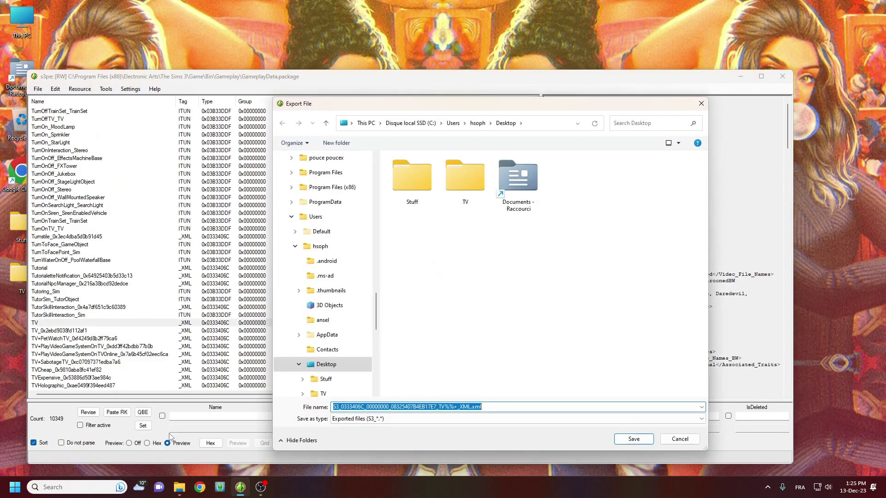
pyautogui.doubleClick(465, 165)
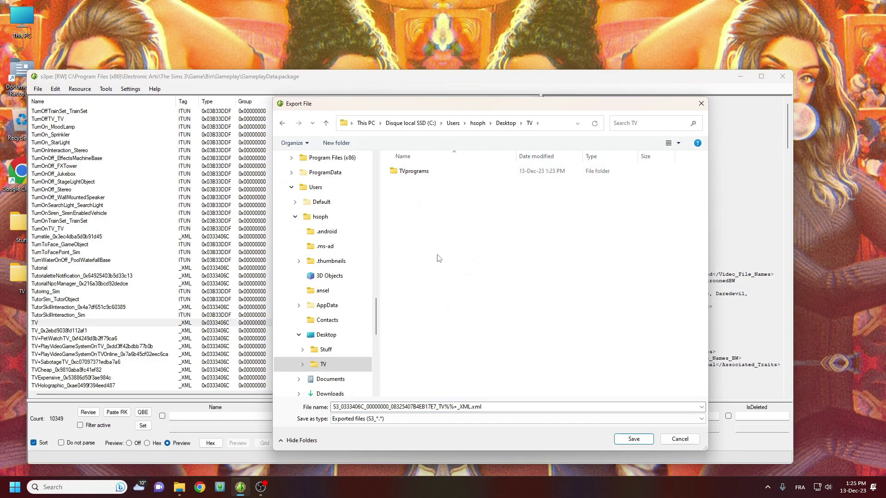
pyautogui.click(633, 439)
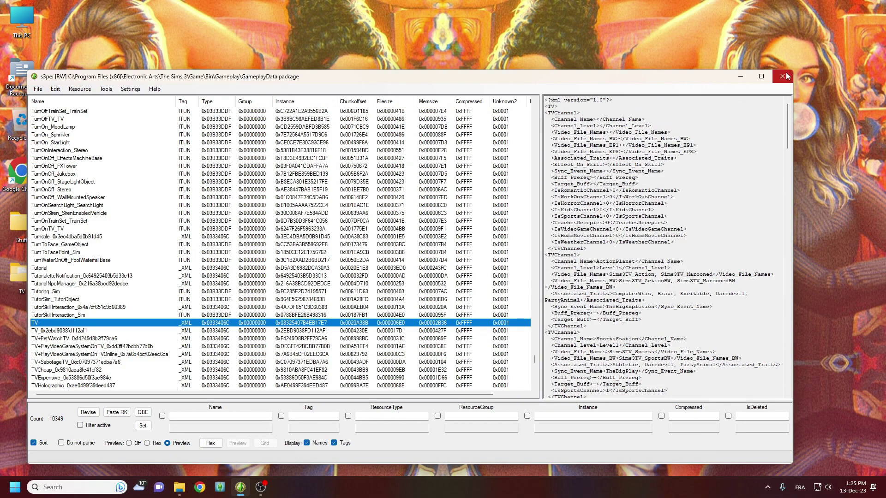
pyautogui.click(776, 79)
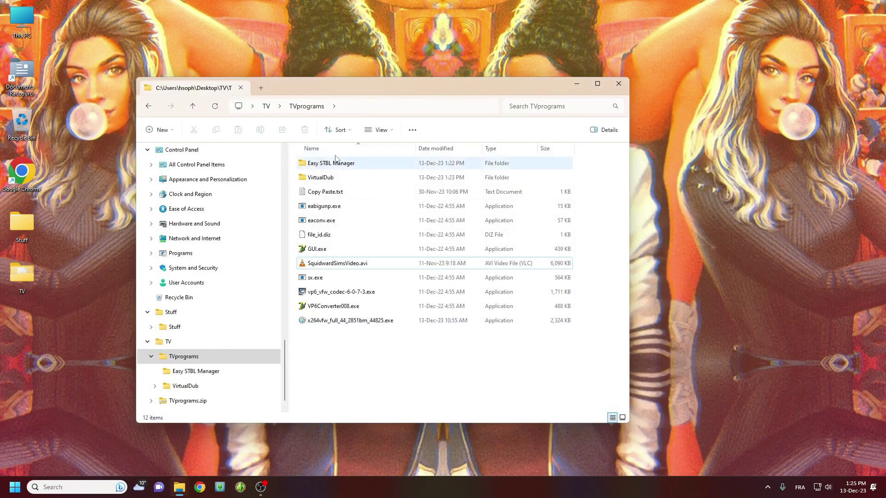
# Open the exported TV XML file from the desktop TV folder in Notepad and maximize the window
pyautogui.click(267, 106)
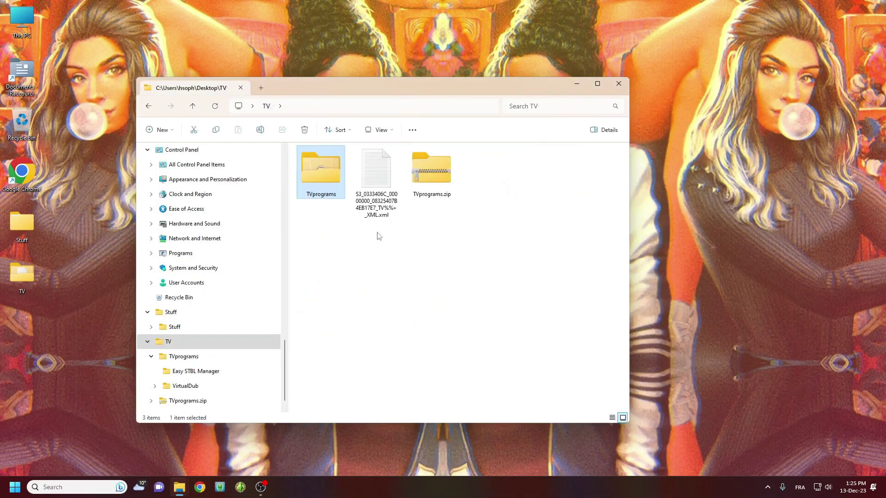
pyautogui.rightClick(380, 171)
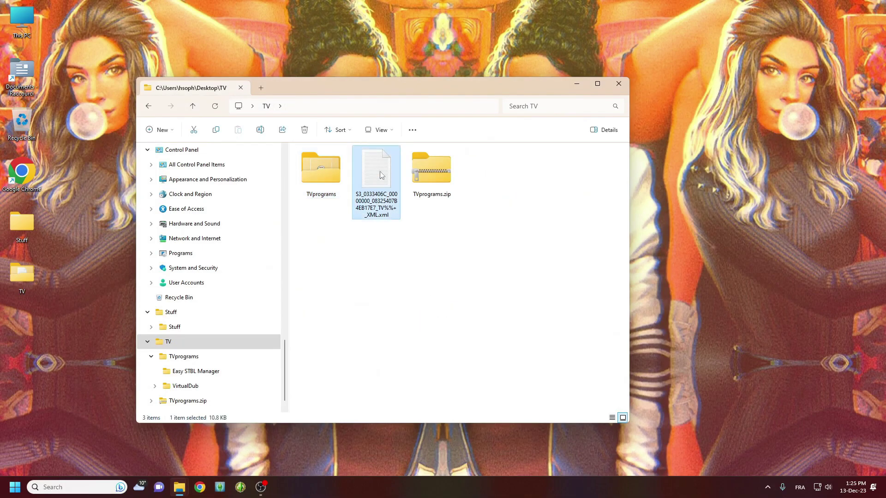
pyautogui.moveTo(434, 221)
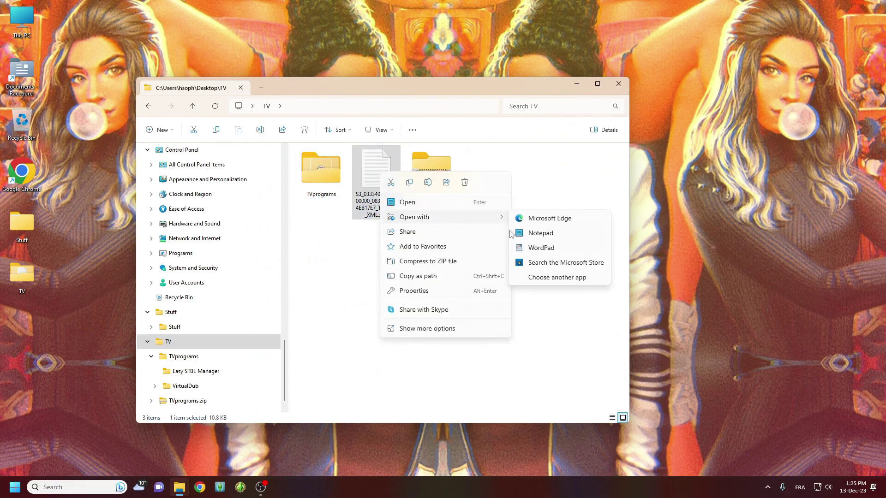
pyautogui.click(540, 233)
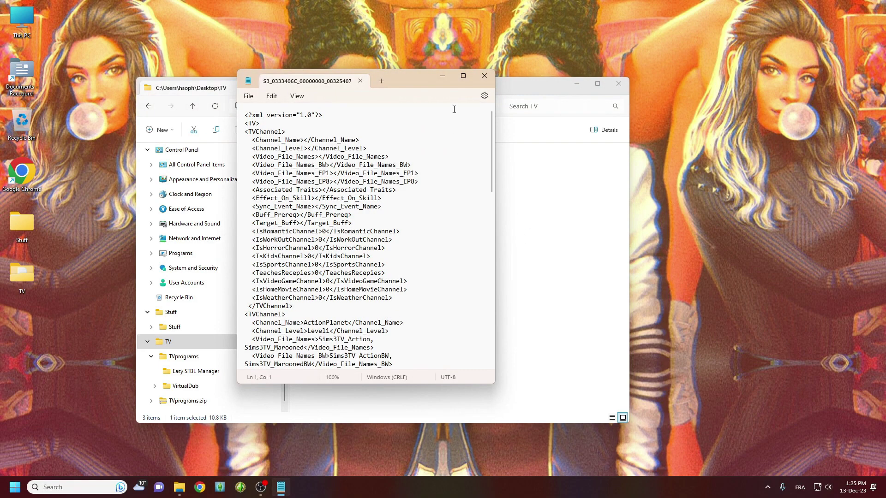
pyautogui.click(462, 75)
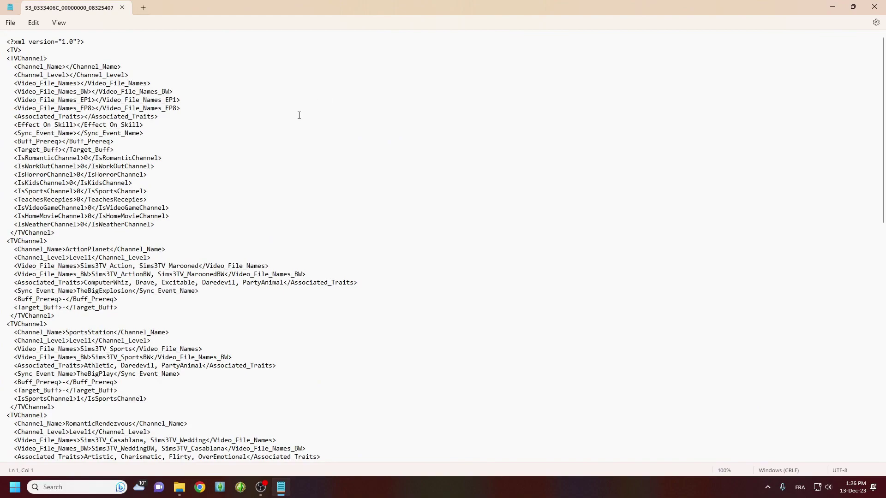
# Copy the first, empty TVChannel block and paste the duplicate on a new line directly below it
pyautogui.moveTo(55, 232); pyautogui.dragTo(5, 58)
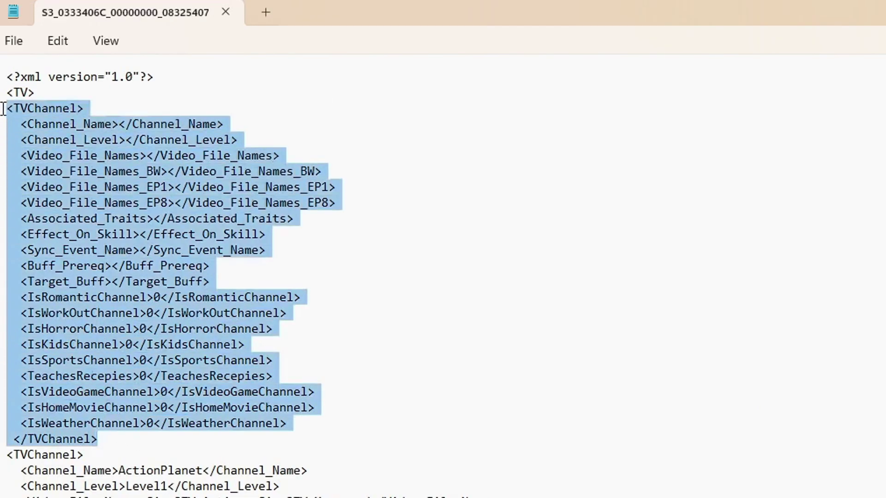
pyautogui.rightClick(45, 103)
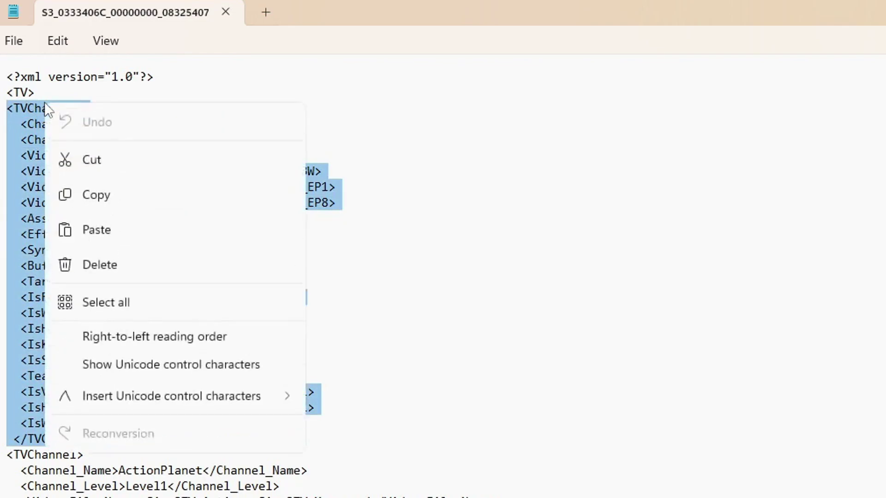
pyautogui.click(65, 201)
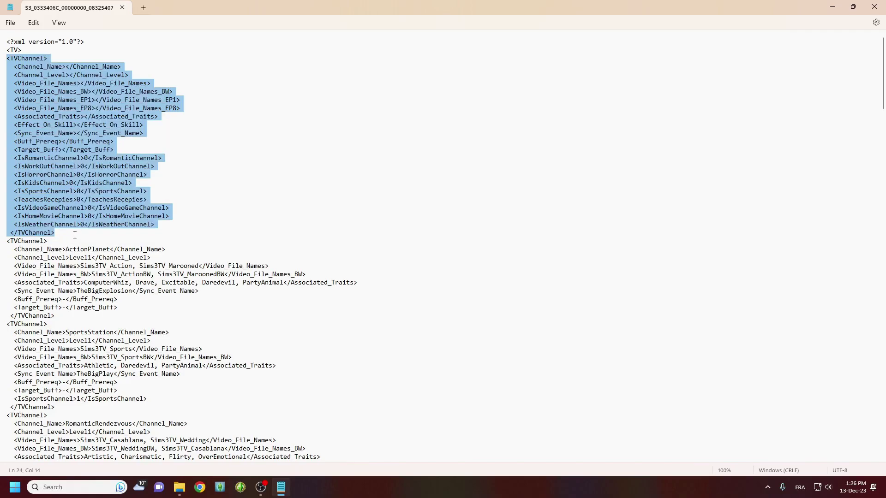
pyautogui.click(74, 235)
pyautogui.press('Return')
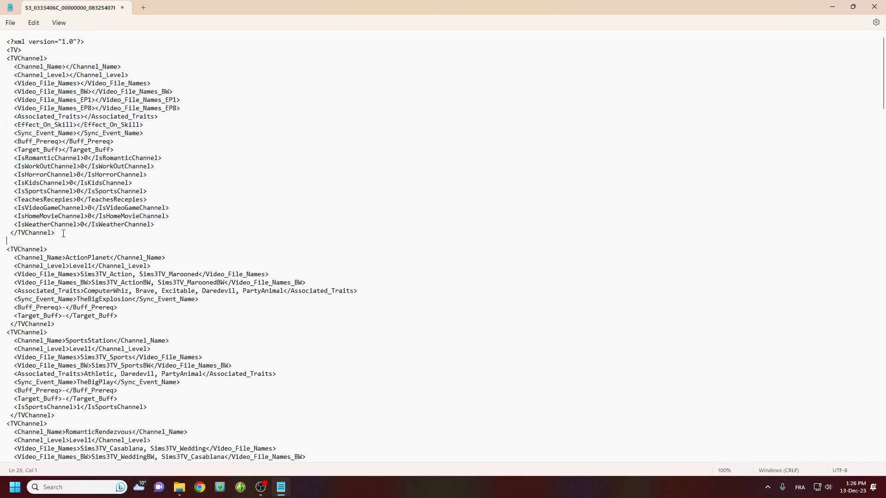
pyautogui.rightClick(47, 240)
pyautogui.click(66, 308)
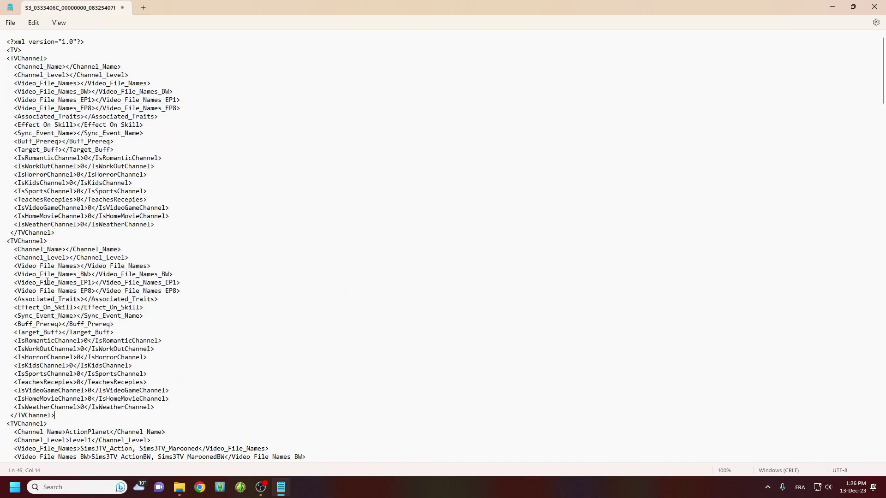
# In the duplicated TVChannel block, set Channel_Name to TheTalentShow and Channel_Level to Level1
pyautogui.scroll(-3, 48, 254)
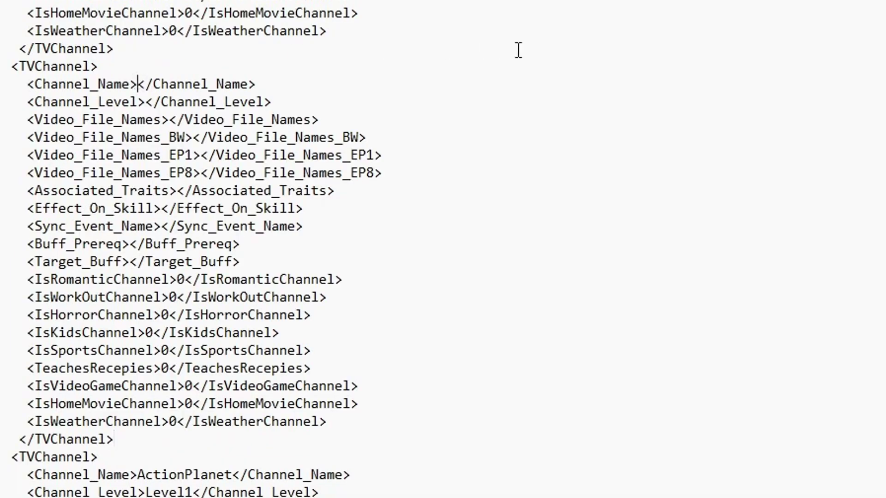
pyautogui.write('TheTalent')
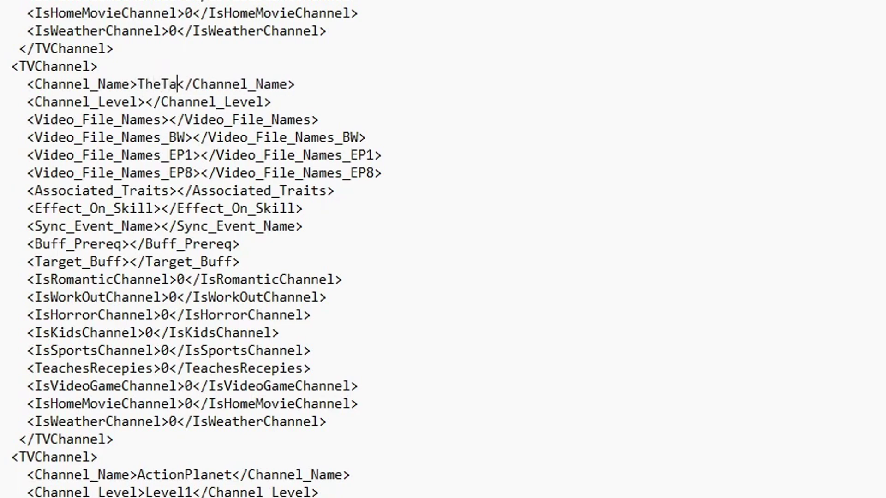
pyautogui.write('Show')
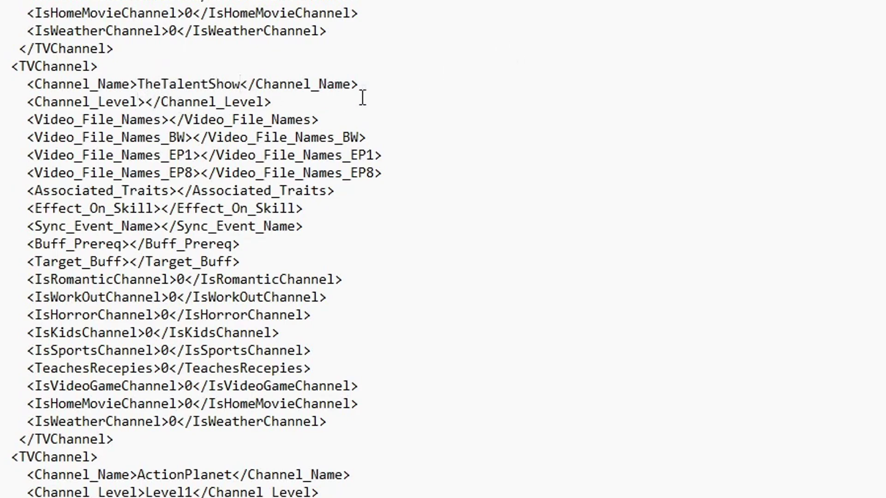
pyautogui.write('Level1')
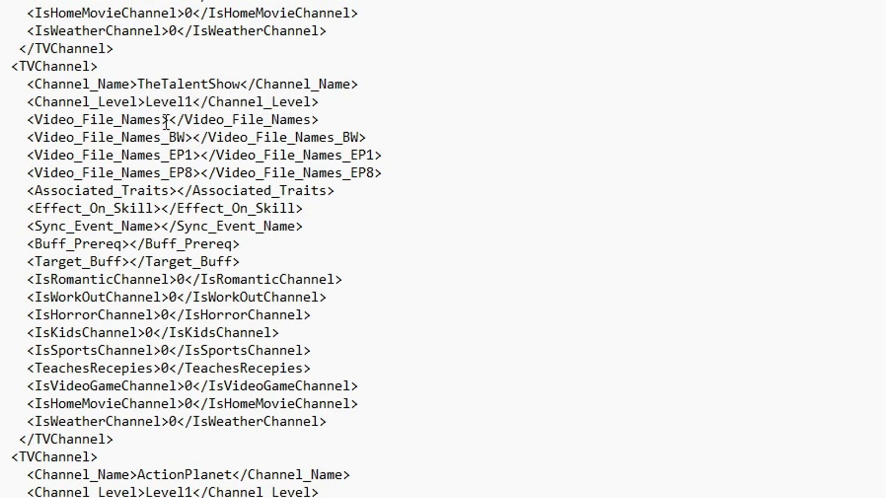
# Set Video_File_Names of the TheTalentShow channel to SquidwardSimsVideo
pyautogui.write('Squidwa')
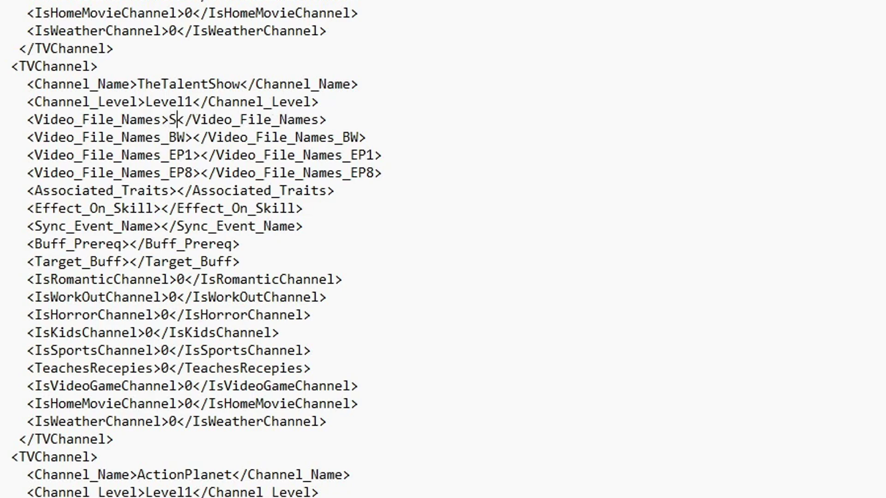
pyautogui.write('rdSimsV')
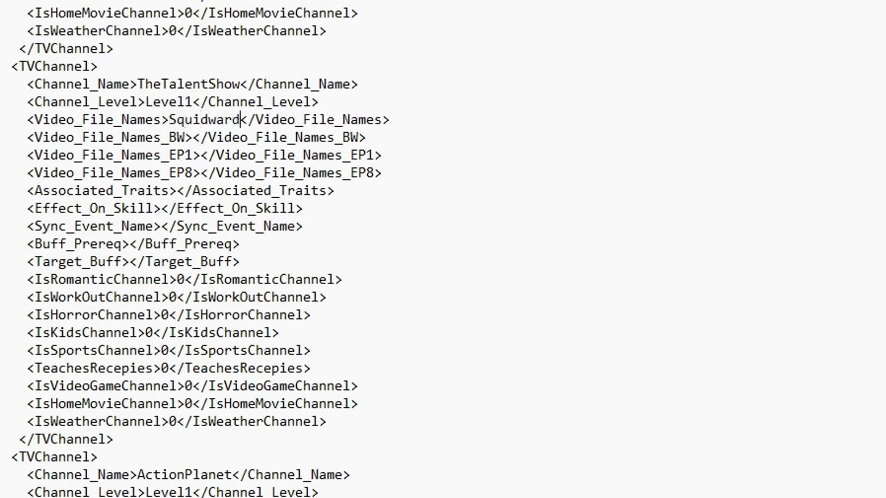
pyautogui.write('ideo')
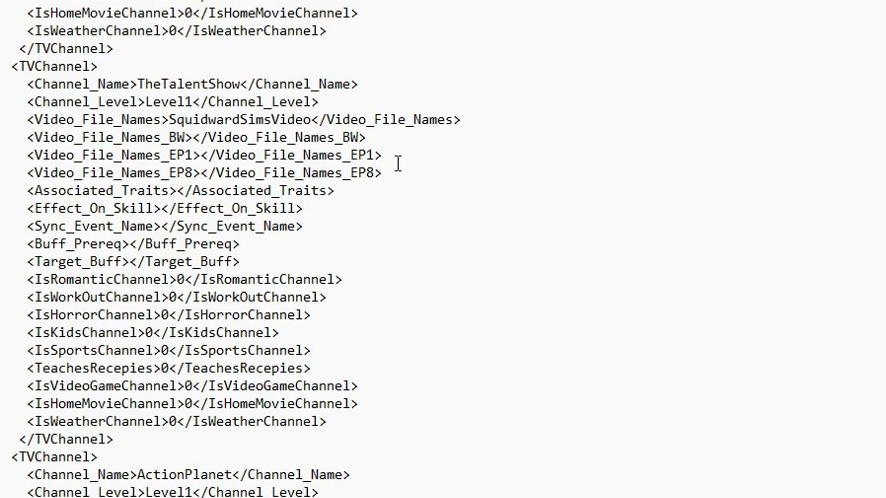
# Delete the Video_File_Names_BW, Video_File_Names_EP1 and Video_File_Names_EP8 lines from the TheTalentShow block, leaving no blank line
pyautogui.click(428, 175)
pyautogui.moveTo(428, 175); pyautogui.dragTo(1, 135)
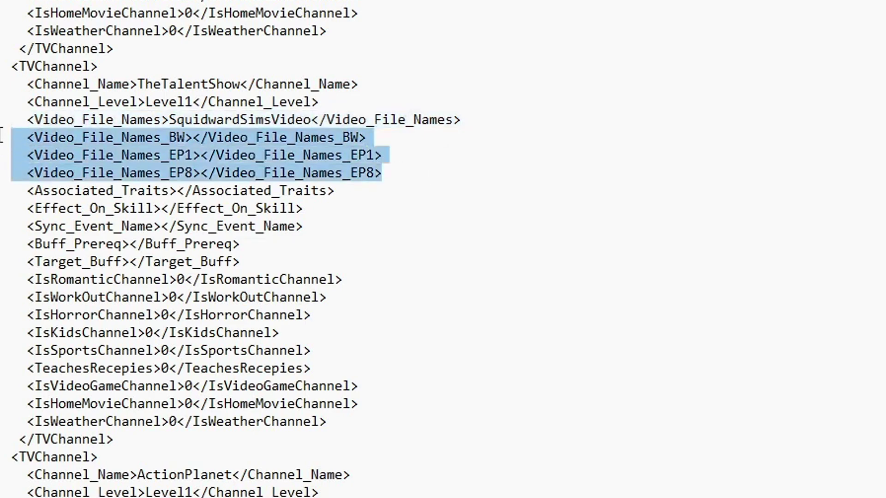
pyautogui.press('BackSpace')
pyautogui.press('BackSpace')
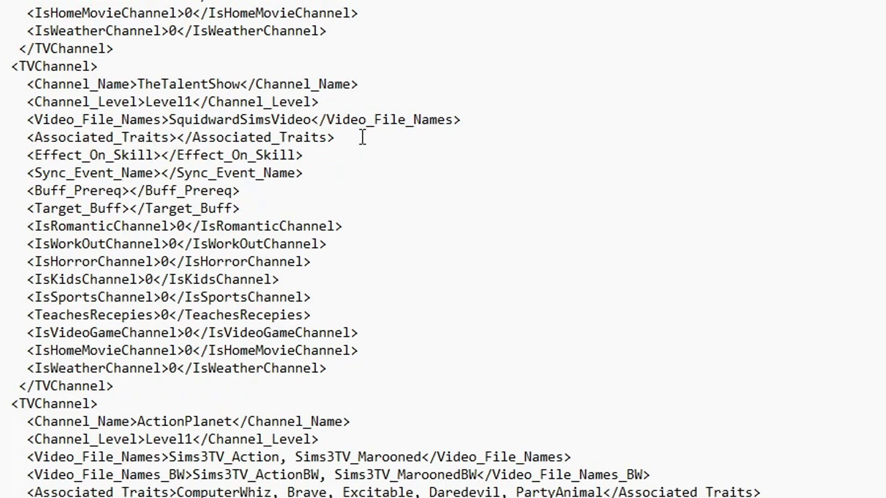
# Set the TheTalentShow channel's Associated_Traits to "Brave, Evil, PartyAnimal" and its Effect_On_Skill to Cooking
pyautogui.write('Brave')
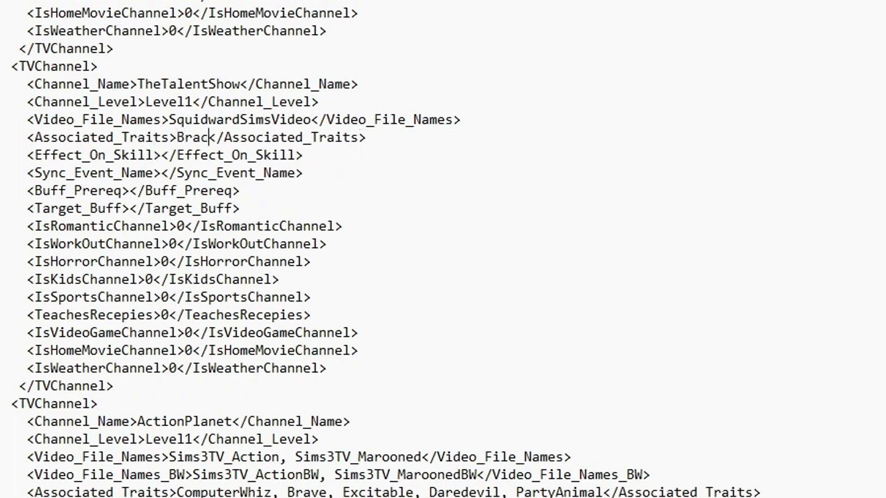
pyautogui.write(', Ev')
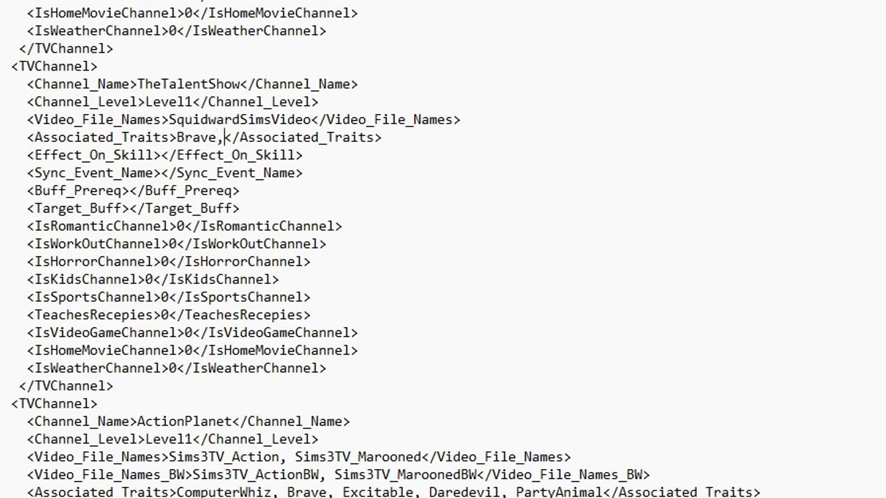
pyautogui.write('il,')
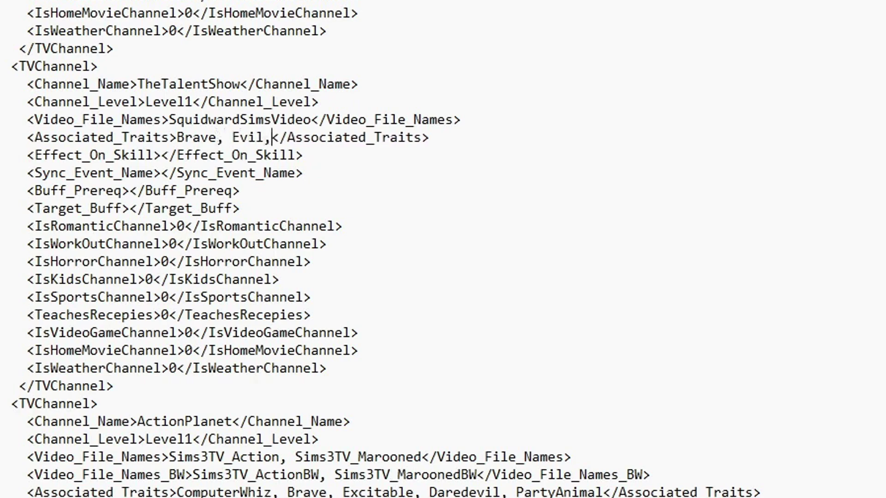
pyautogui.write(' Party')
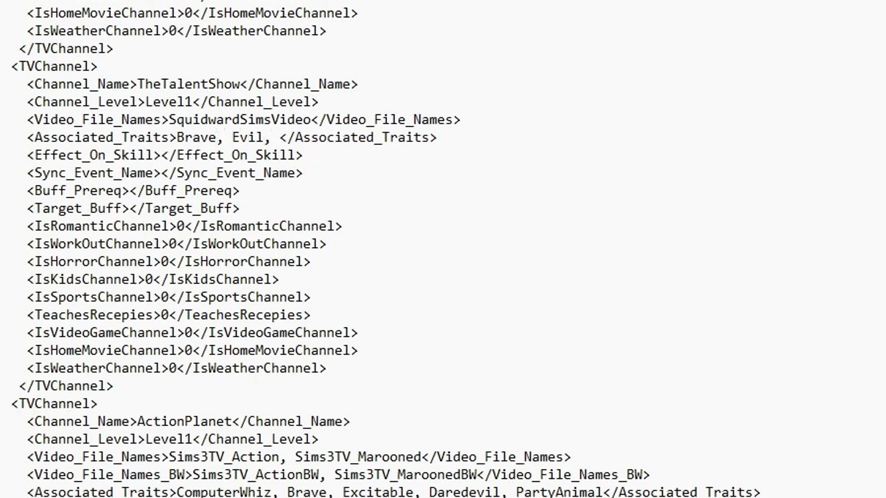
pyautogui.write('Animal')
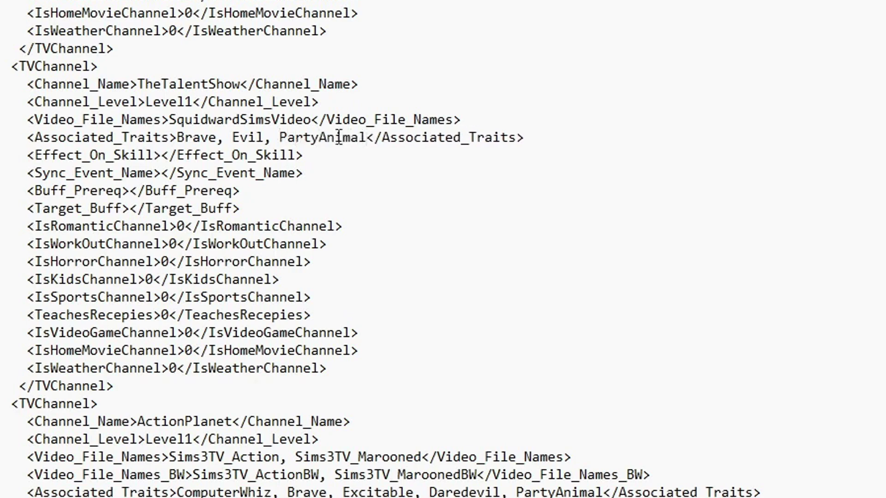
pyautogui.click(161, 156)
pyautogui.write('Cooking')
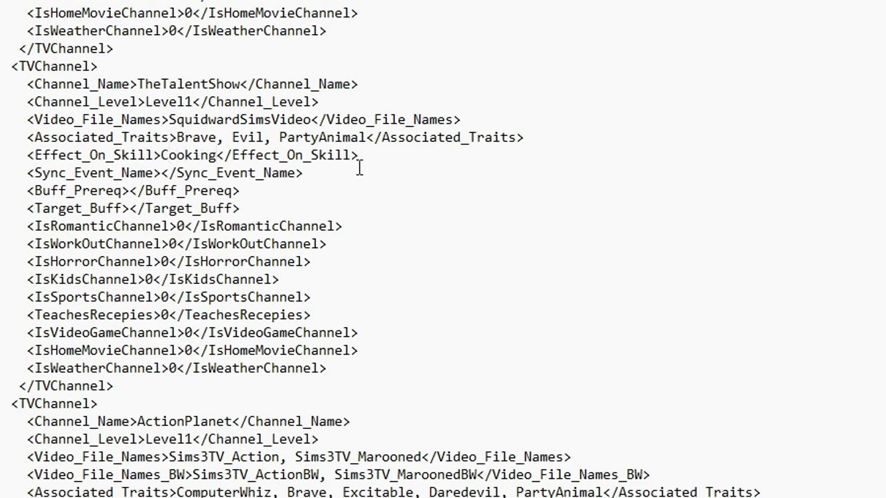
# Enter a hyphen as the value of Sync_Event_Name, Buff_Prereq and Target_Buff in the TheTalentShow block
pyautogui.scroll(2, 177, 312)
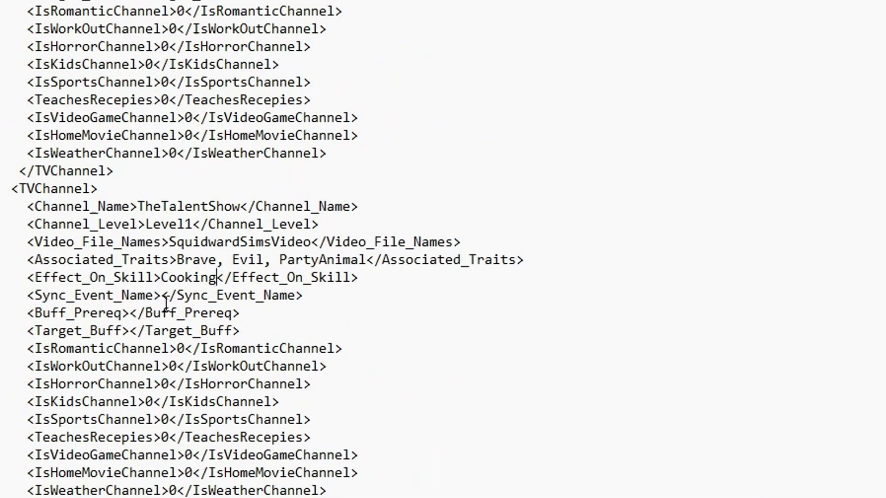
pyautogui.click(162, 298)
pyautogui.write('-')
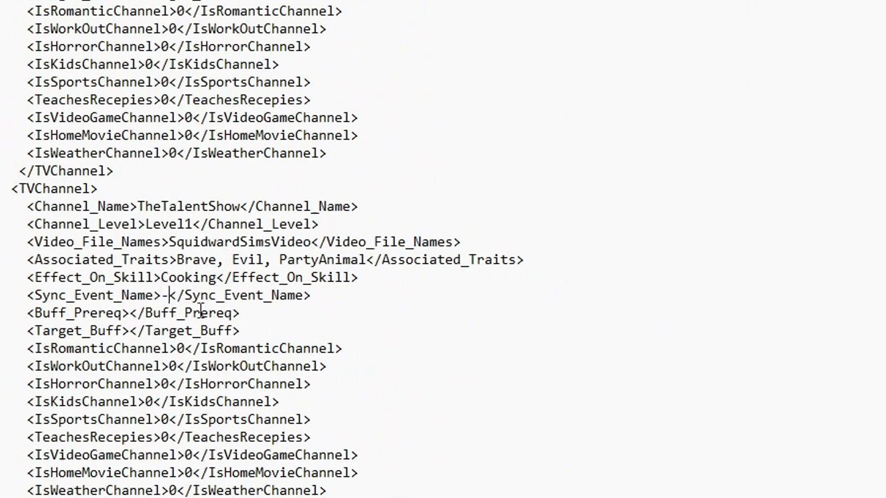
pyautogui.click(128, 313)
pyautogui.write('-')
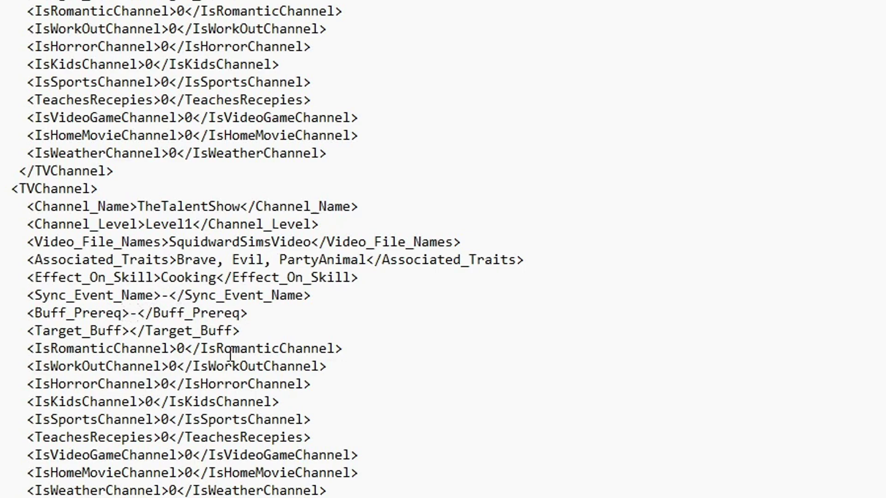
pyautogui.click(130, 331)
pyautogui.write('-')
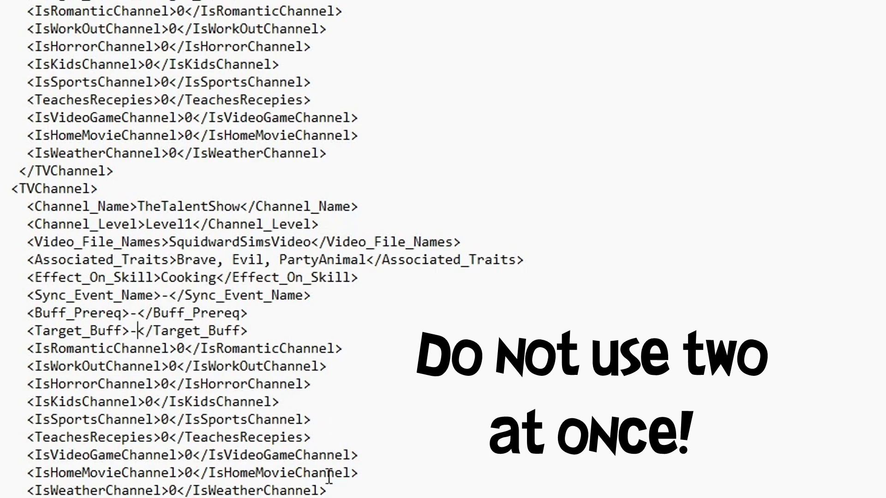
# Delete the lines from IsRomanticChannel through IsSportsChannel in the TheTalentShow block, leaving no blank line
pyautogui.moveTo(358, 488); pyautogui.dragTo(2, 345)
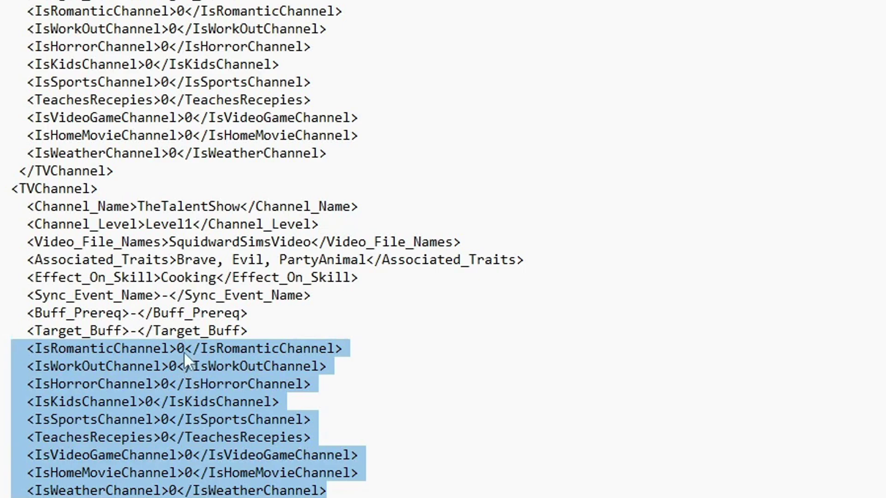
pyautogui.click(255, 366)
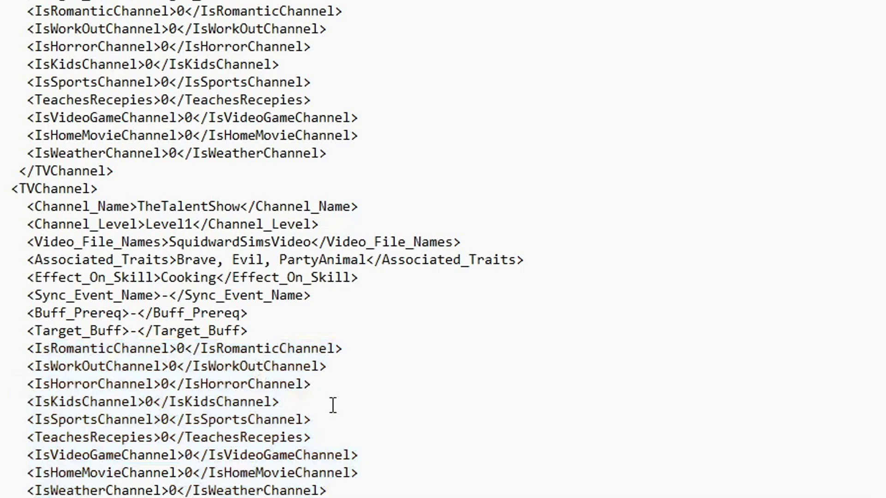
pyautogui.moveTo(327, 419); pyautogui.dragTo(1, 351)
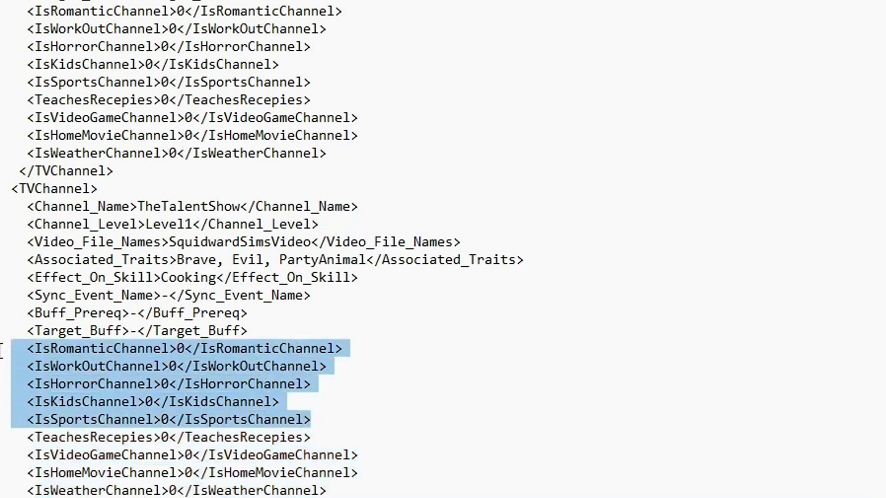
pyautogui.press('Delete')
pyautogui.press('Delete')
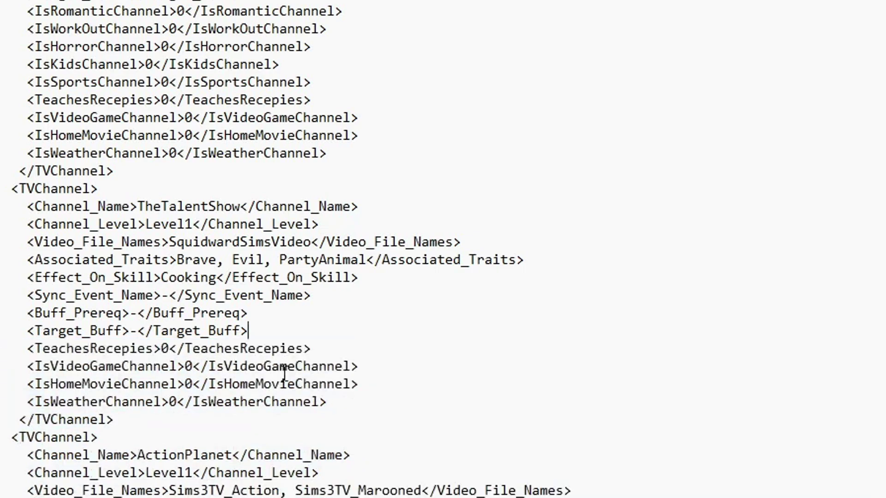
# Delete the IsVideoGameChannel, IsHomeMovieChannel and IsWeatherChannel lines from the TheTalentShow block, leaving no blank line
pyautogui.click(368, 382)
pyautogui.moveTo(392, 390); pyautogui.dragTo(2, 368)
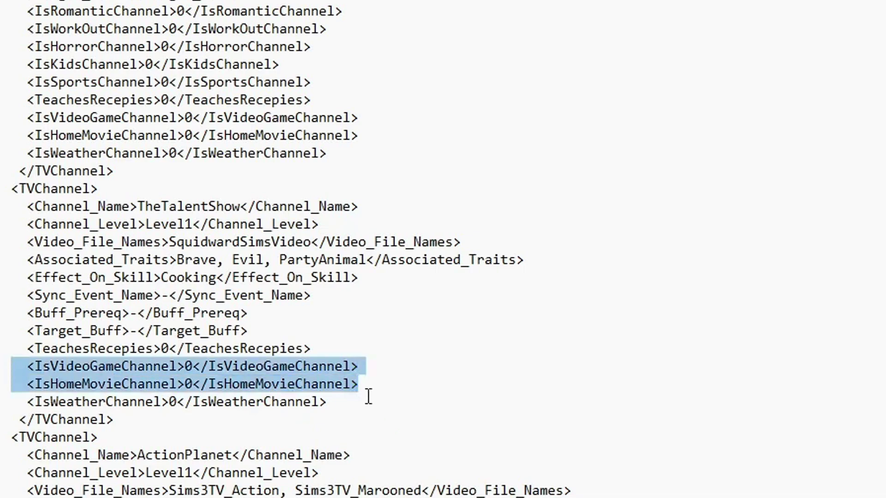
pyautogui.moveTo(368, 397); pyautogui.dragTo(1, 365)
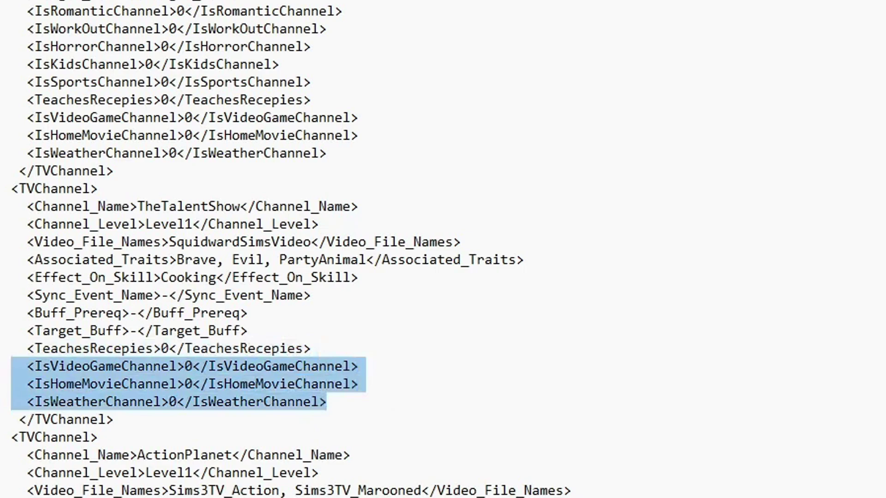
pyautogui.press('BackSpace')
pyautogui.press('BackSpace')
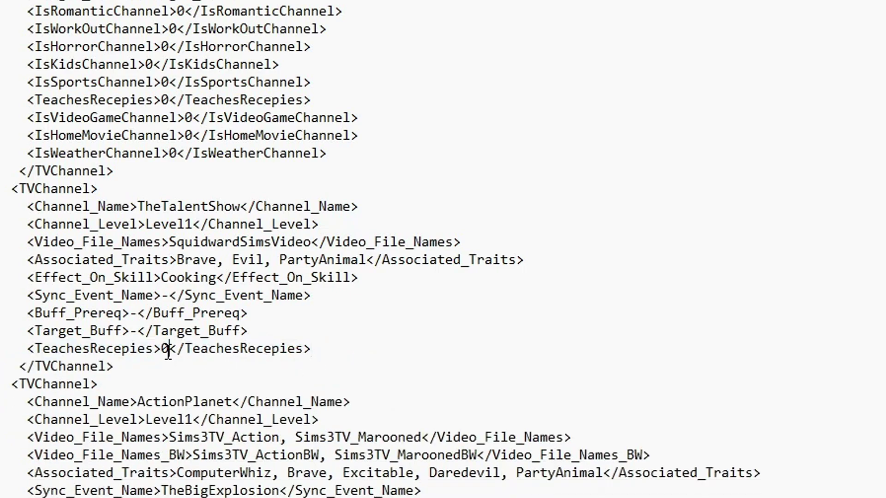
# Set the TeachesRecepies value in the TheTalentShow block to 1
pyautogui.click(169, 348)
pyautogui.press('BackSpace')
pyautogui.write('1')
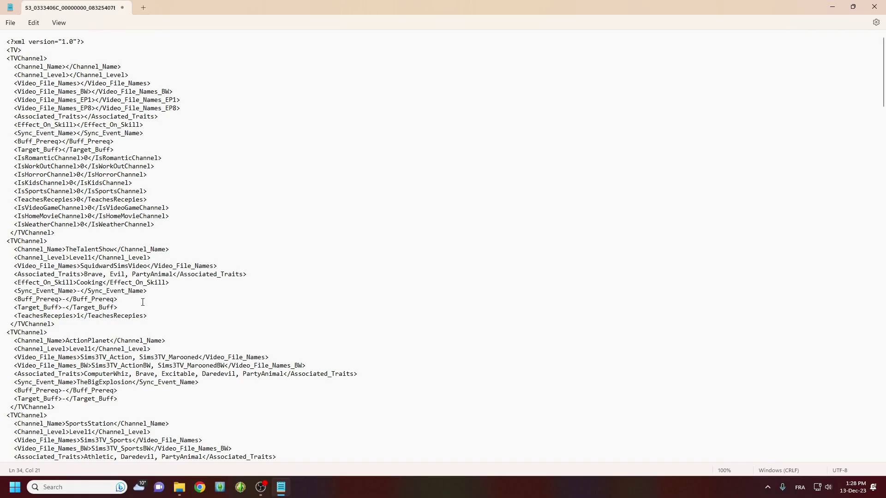
pyautogui.press('End')
# Save the edited TV XML file and close it
pyautogui.click(10, 23)
pyautogui.click(12, 84)
pyautogui.click(122, 8)
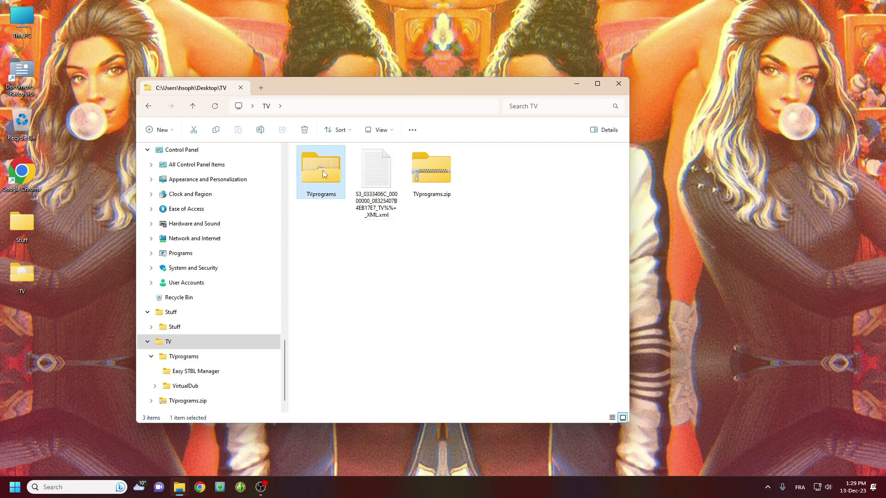
# Install the x264vfw codec from x264vfw_full_44_2851bm_44825.exe in the TVprograms folder, keeping the default components and destination folder
pyautogui.doubleClick(323, 170)
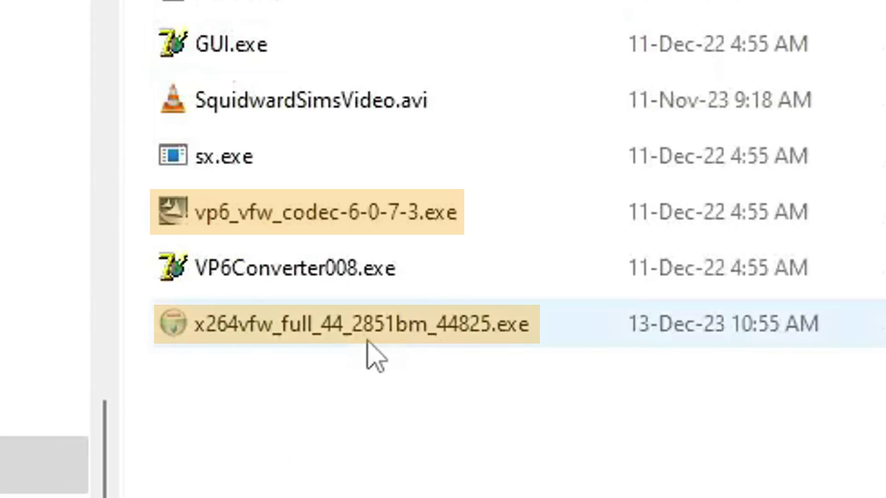
pyautogui.click(349, 321)
pyautogui.doubleClick(356, 329)
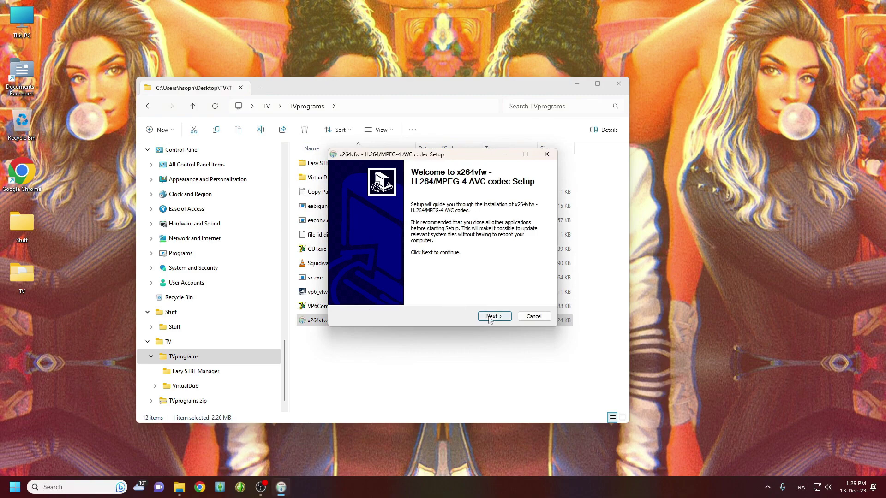
pyautogui.click(489, 318)
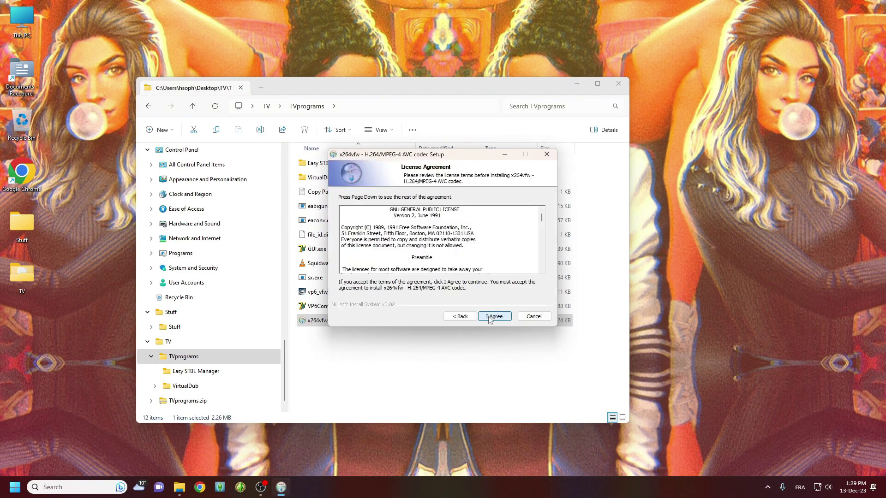
pyautogui.click(489, 318)
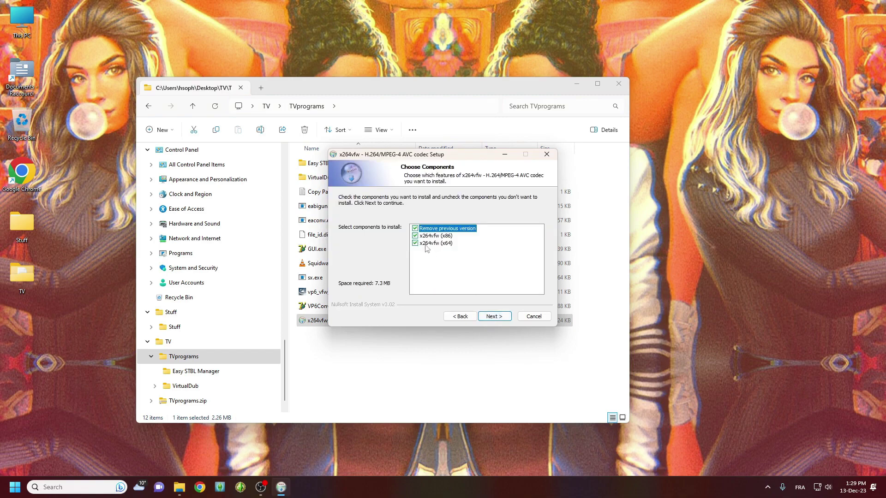
pyautogui.click(492, 318)
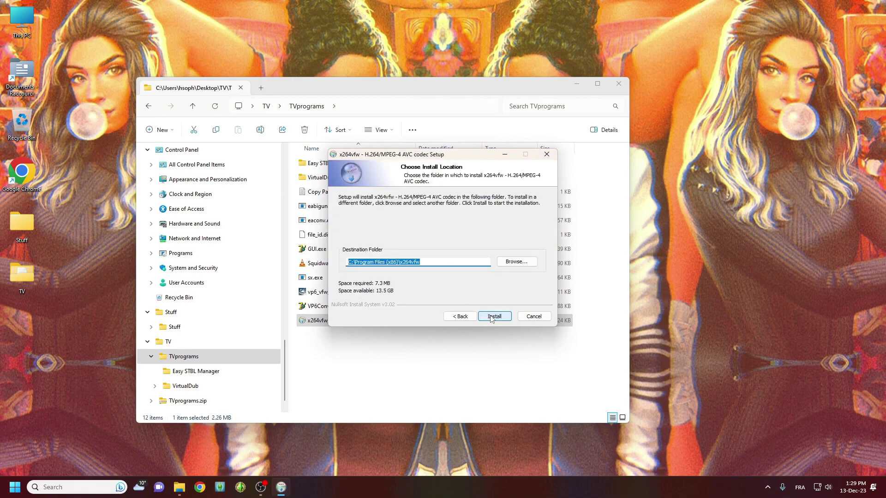
pyautogui.click(493, 316)
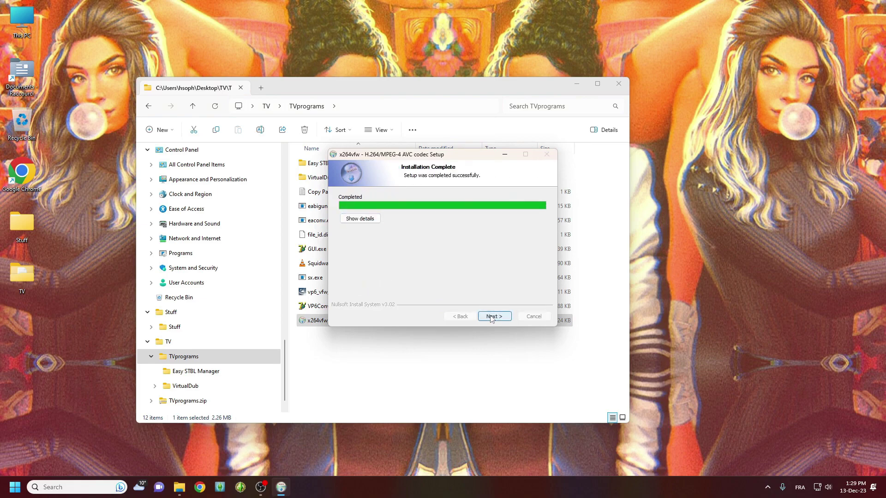
pyautogui.click(494, 316)
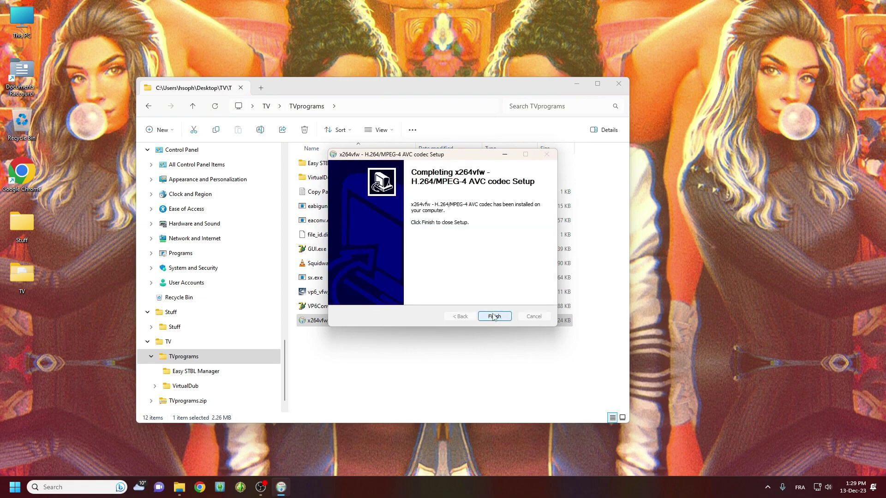
pyautogui.click(493, 316)
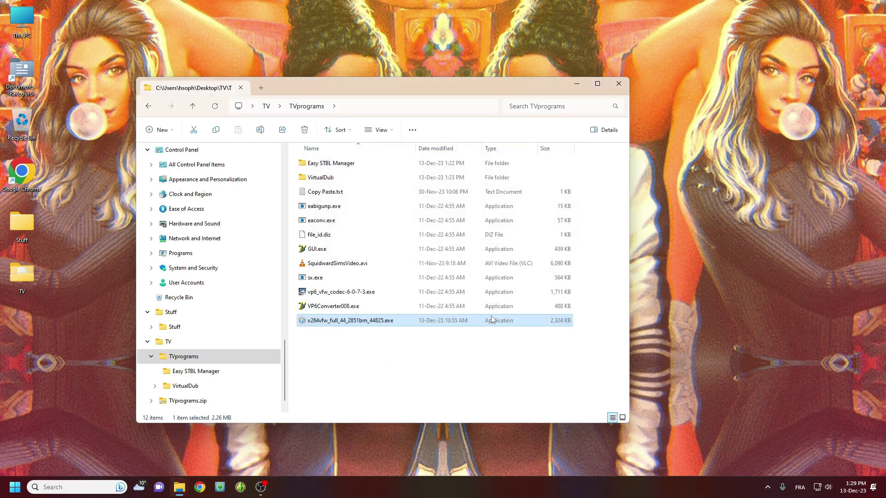
# Install the VP6 VFW codec from vp6_vfw_codec-6-0-7-3.exe, accepting its license agreement
pyautogui.doubleClick(351, 297)
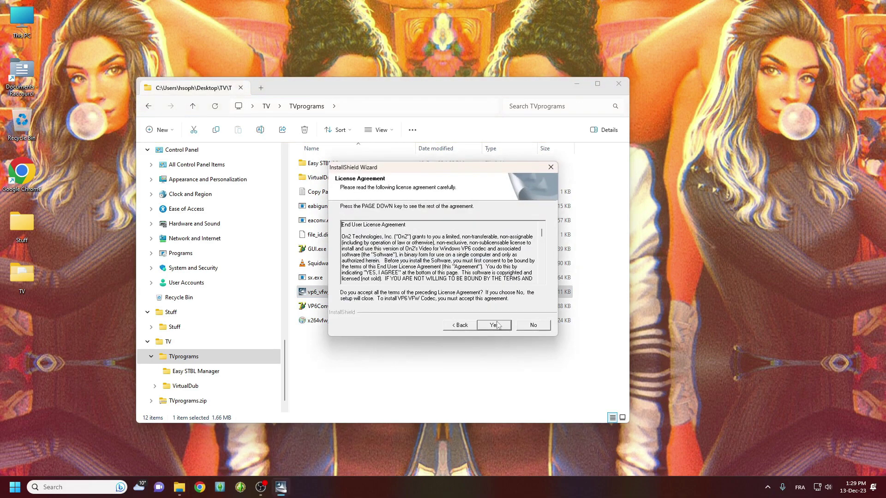
pyautogui.click(498, 326)
pyautogui.click(497, 325)
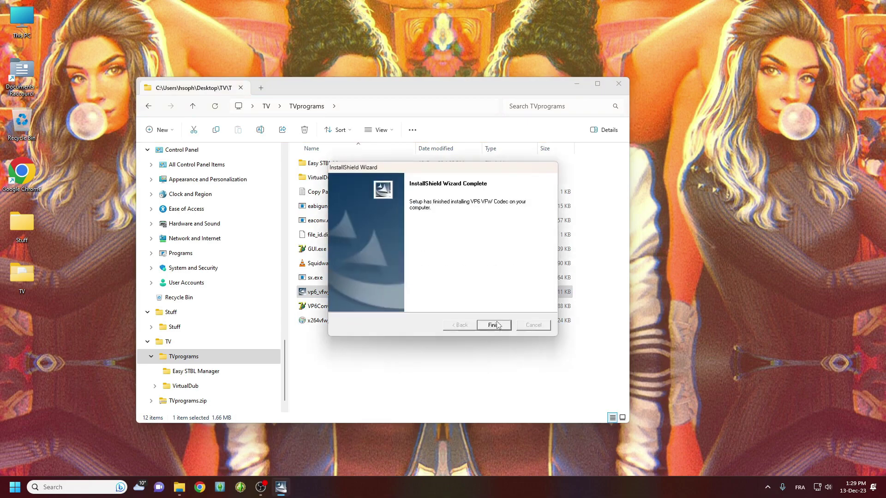
pyautogui.click(494, 325)
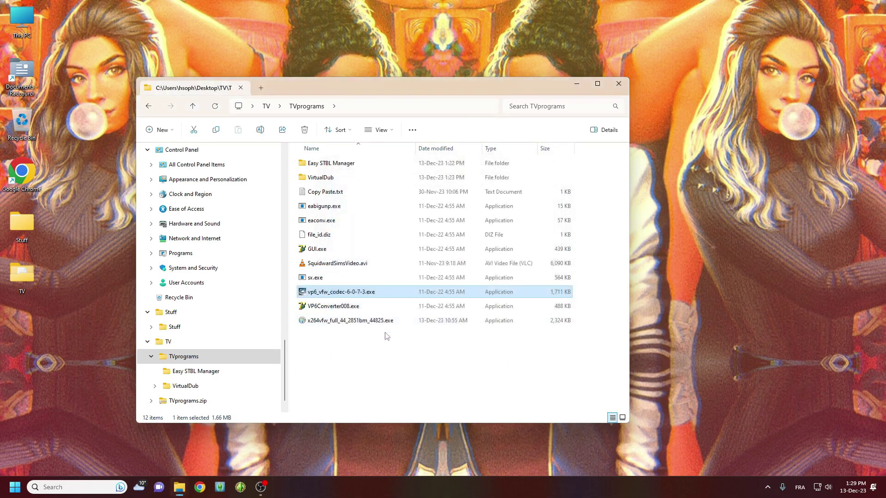
# Launch VirtualDub.exe from the VirtualDub folder inside TVprograms
pyautogui.doubleClick(332, 180)
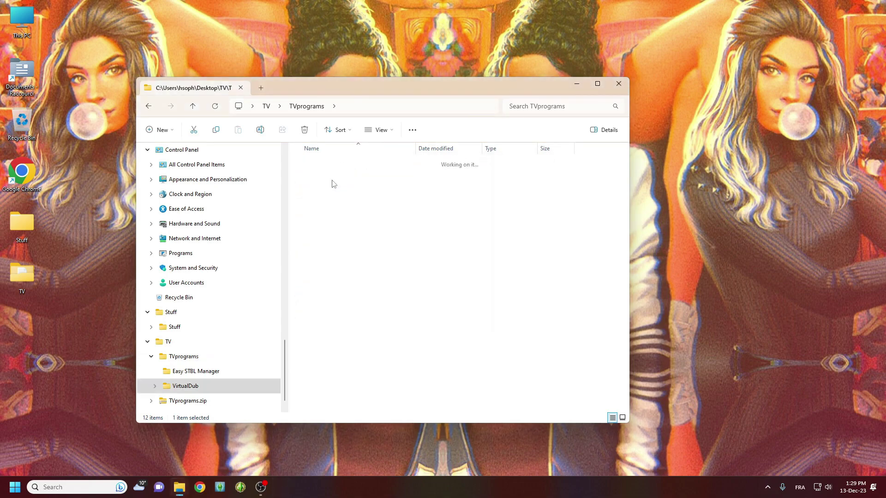
pyautogui.scroll(-2, 332, 184)
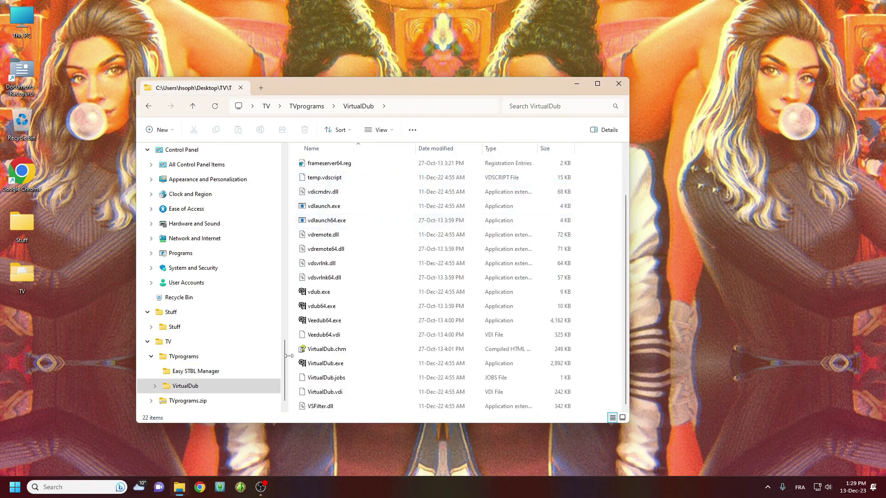
pyautogui.doubleClick(339, 364)
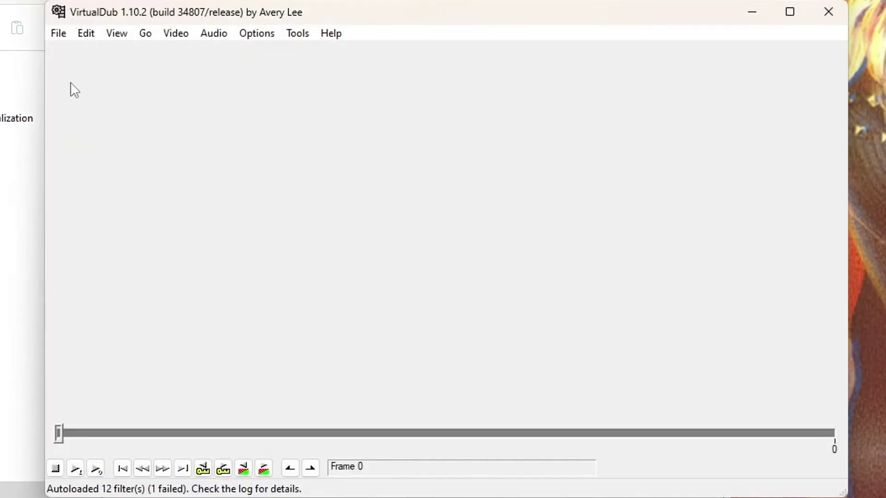
# Open the video file SquidwardSimsVideo.avi from the TVprograms folder and dismiss the audio bitrate warning
pyautogui.click(59, 34)
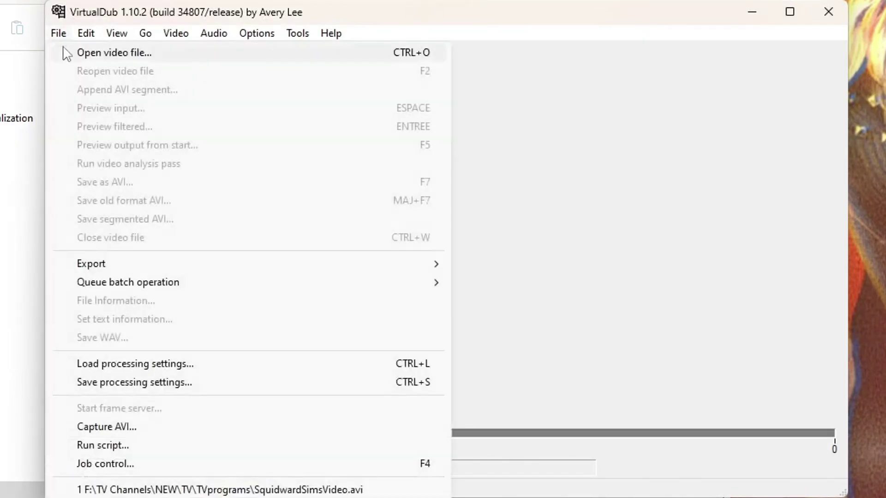
pyautogui.click(66, 53)
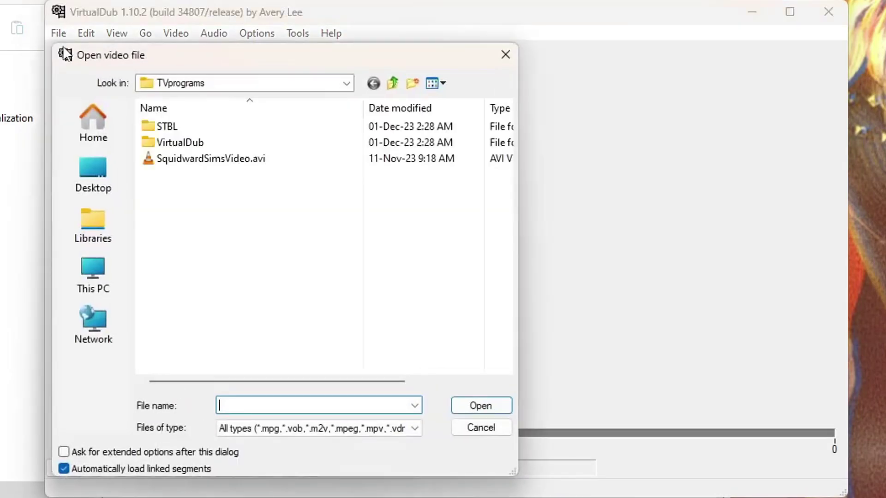
pyautogui.doubleClick(205, 159)
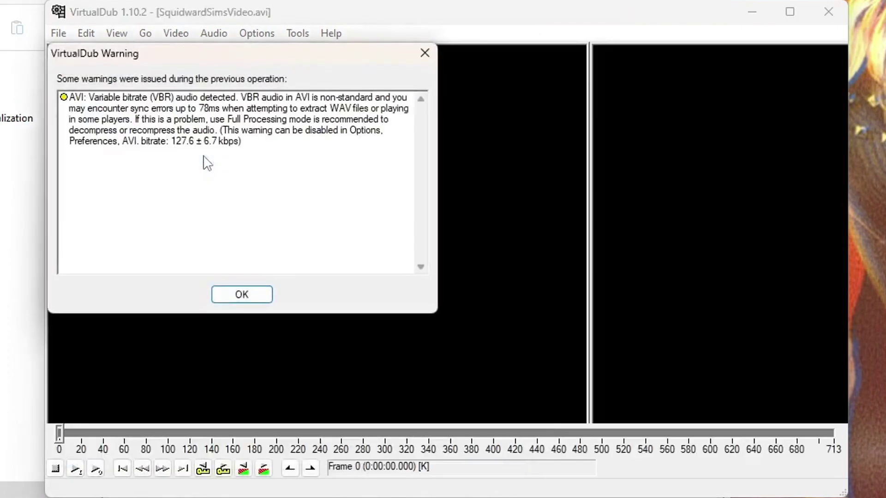
pyautogui.click(223, 294)
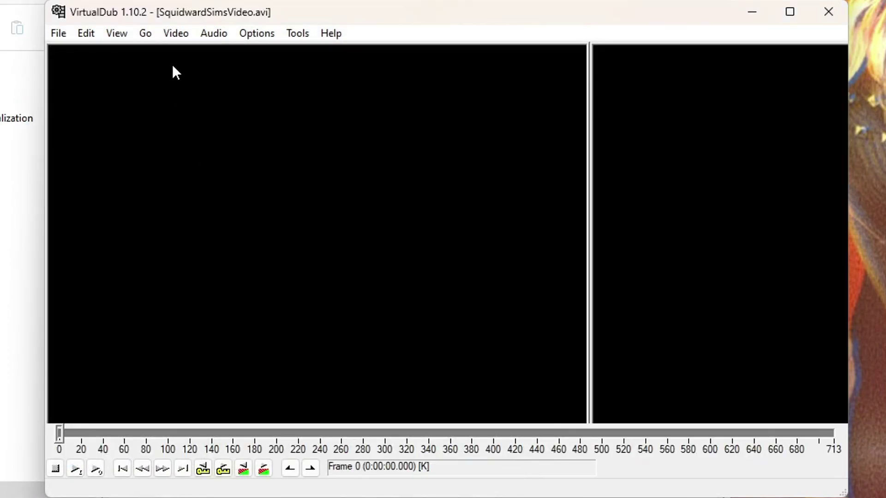
# Set the video compression to VP60 Simple Profile, with quantizer minimum 4 and maximum 7, One Pass - Best Quality mode and Local File Playback (VBR)
pyautogui.click(185, 39)
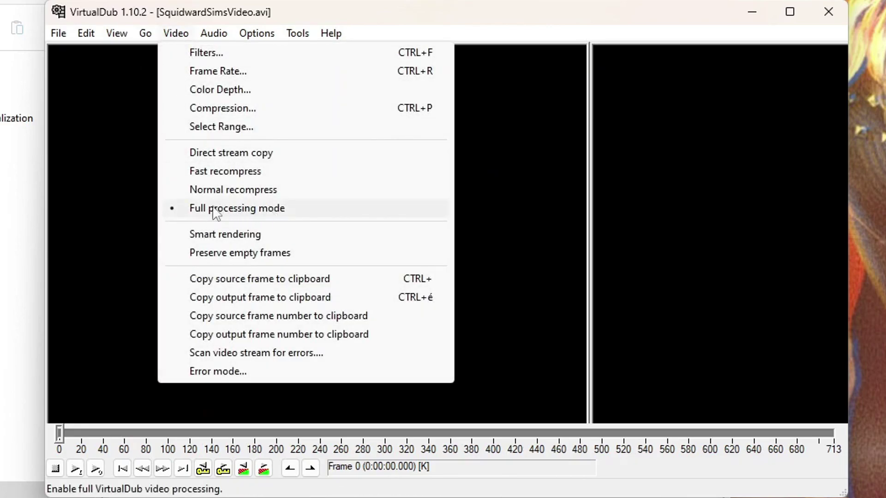
pyautogui.click(217, 109)
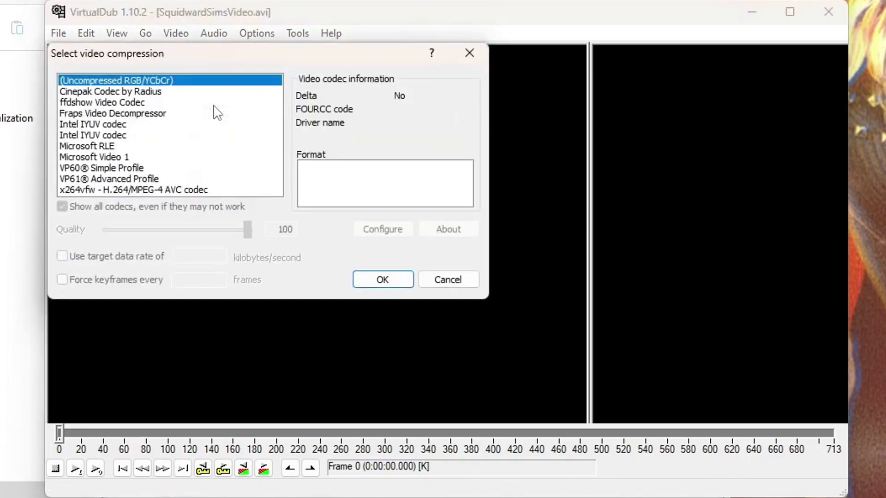
pyautogui.click(133, 169)
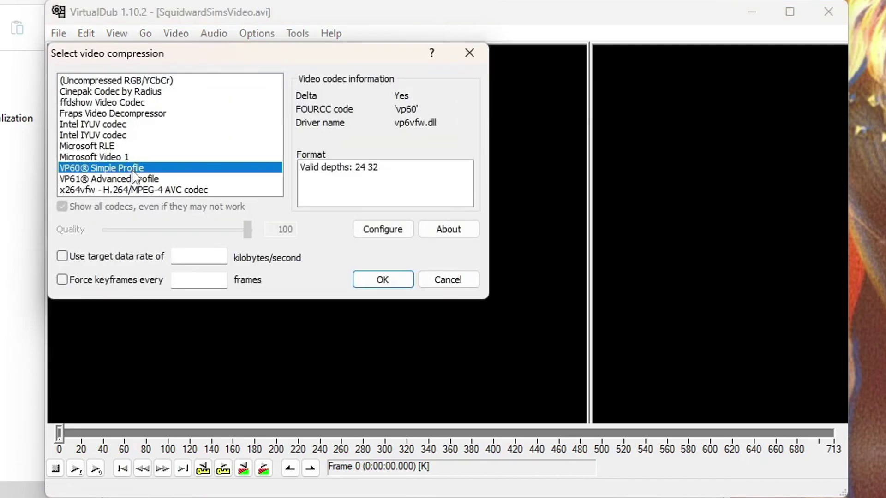
pyautogui.click(383, 228)
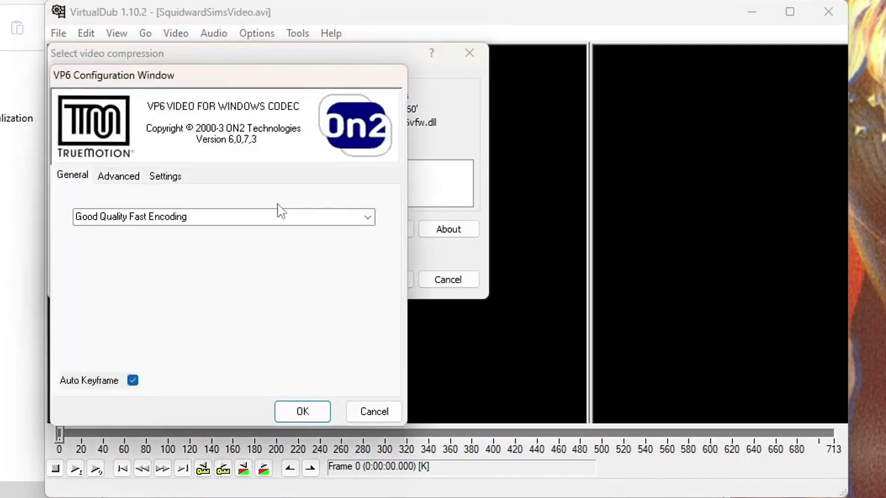
pyautogui.click(121, 176)
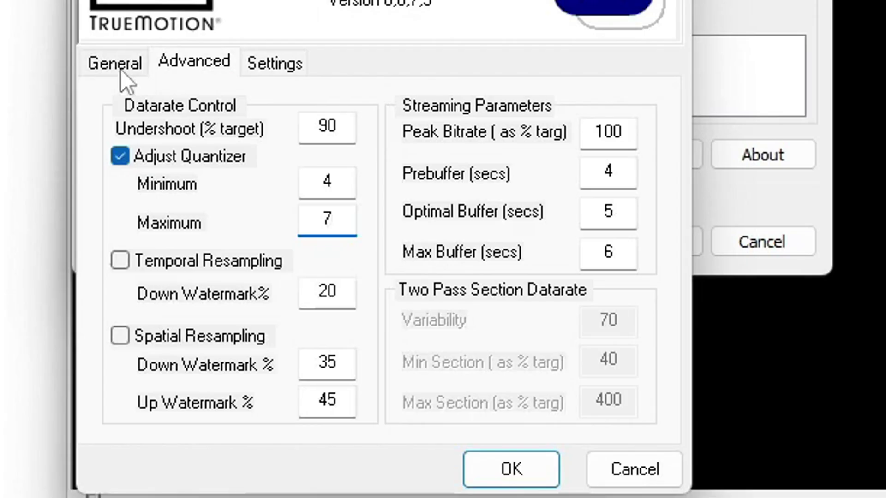
pyautogui.click(121, 70)
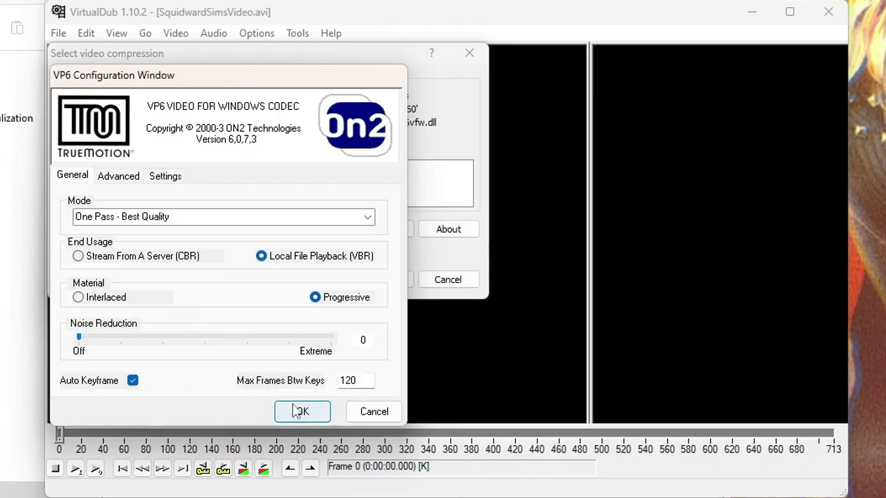
pyautogui.click(294, 406)
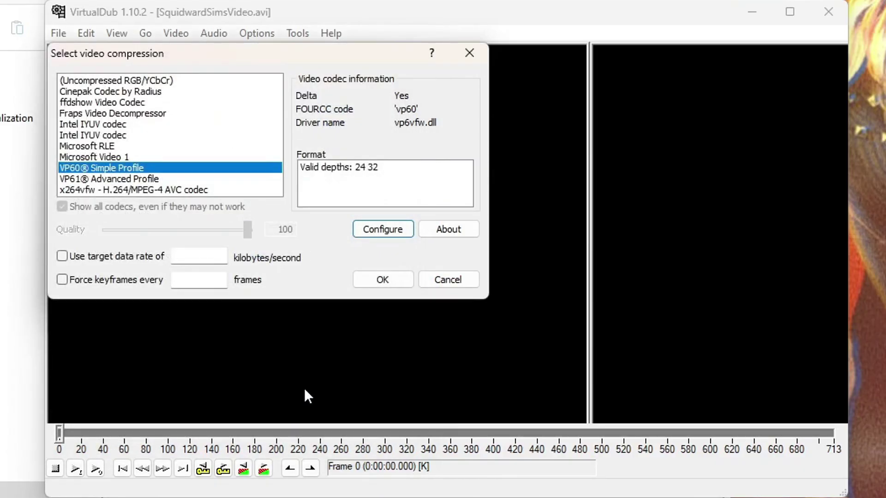
pyautogui.click(382, 279)
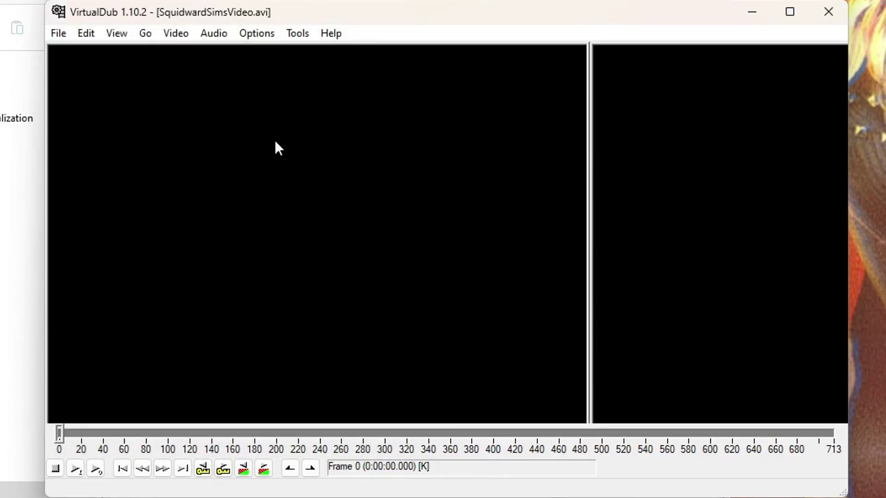
# Set the video frame rate conversion to 30 fps
pyautogui.click(186, 33)
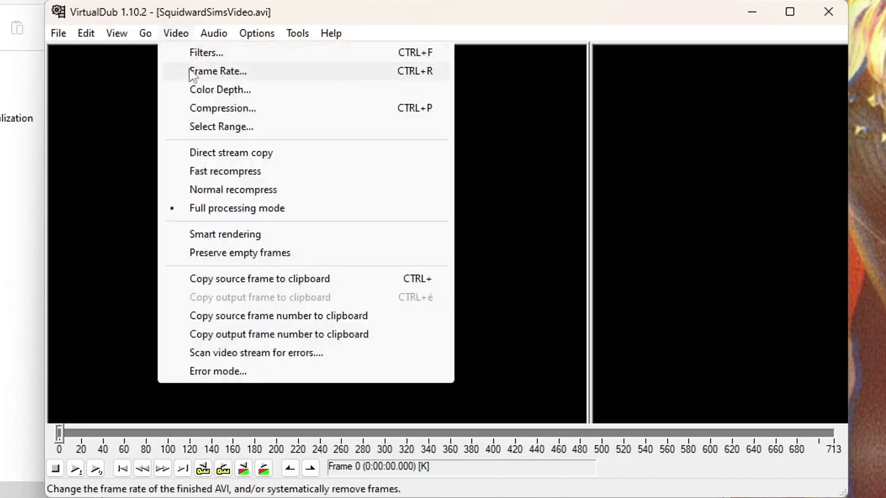
pyautogui.click(216, 71)
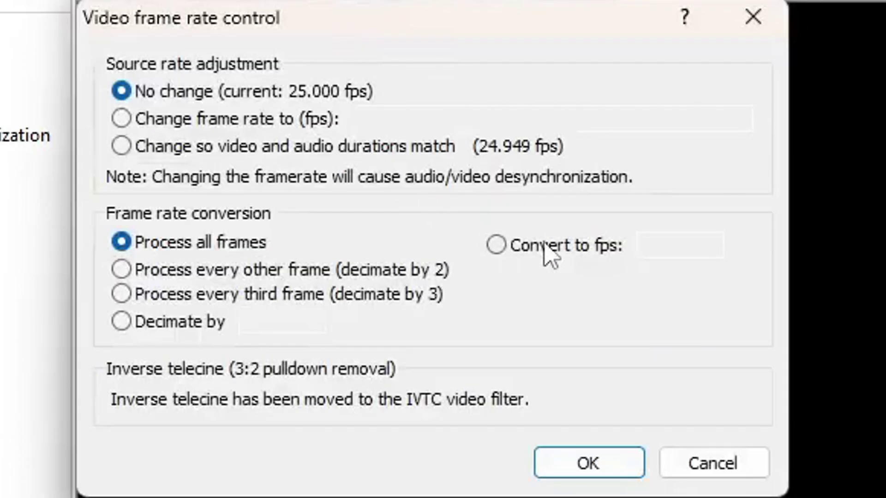
pyautogui.click(545, 246)
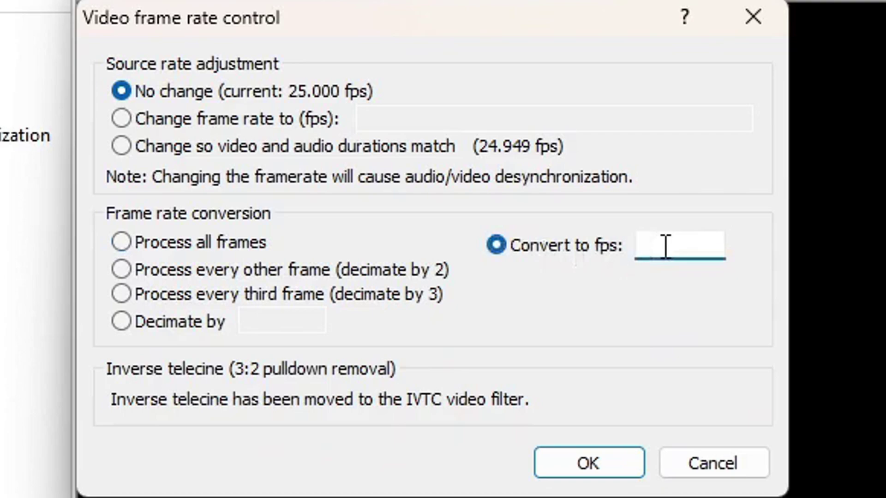
pyautogui.write('30')
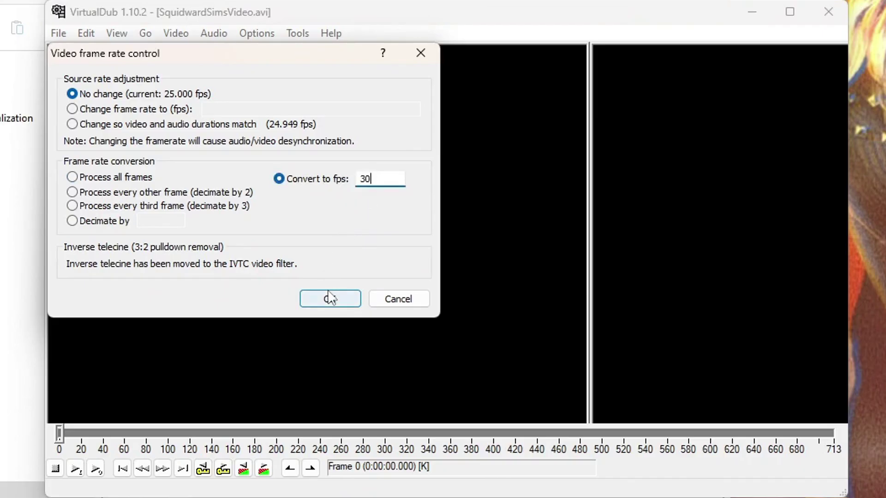
pyautogui.click(589, 462)
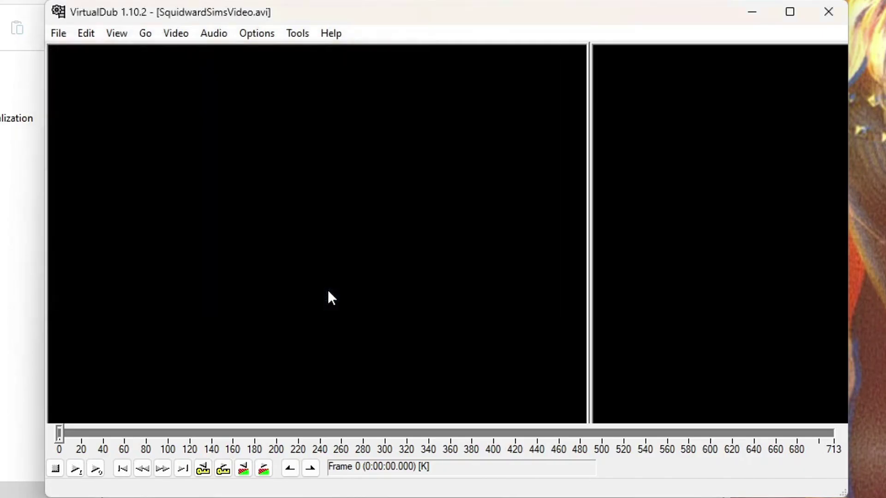
# Add a resize filter with relative sizing, aspect ratio disabled, and letterboxing to a 1:1 aspect ratio
pyautogui.click(189, 38)
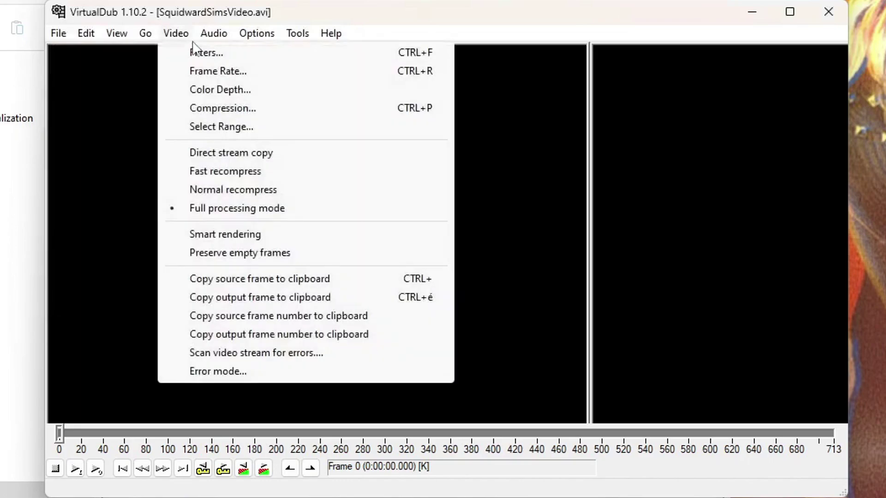
pyautogui.click(197, 53)
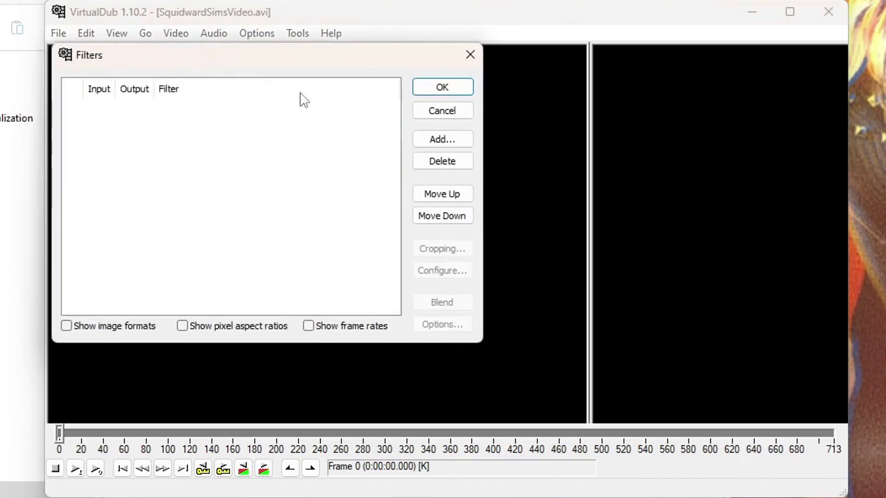
pyautogui.click(439, 138)
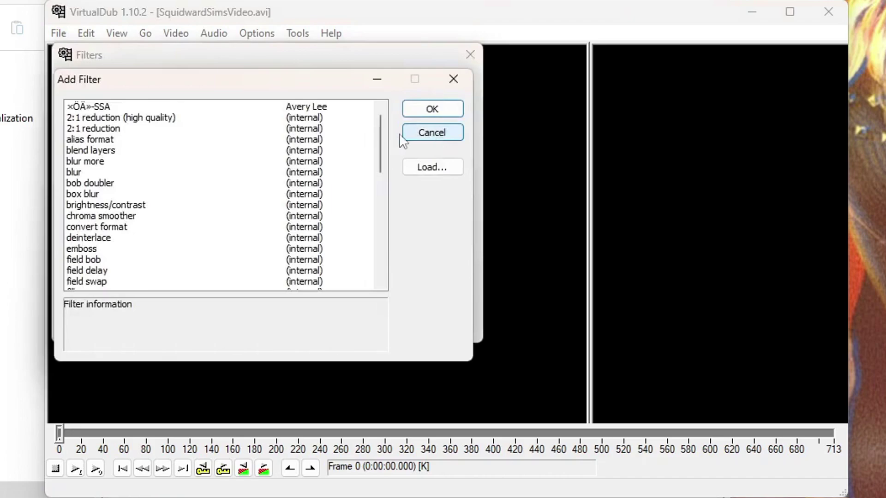
pyautogui.scroll(-5, 266, 175)
pyautogui.scroll(-3, 266, 175)
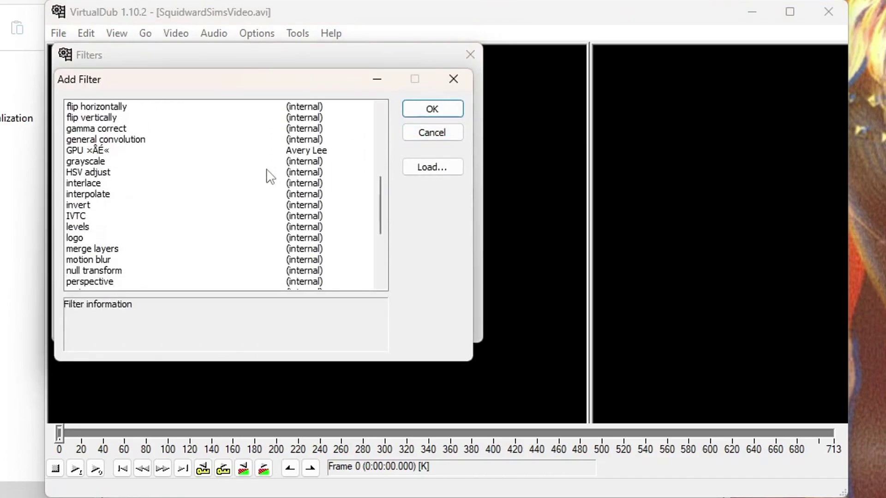
pyautogui.click(138, 227)
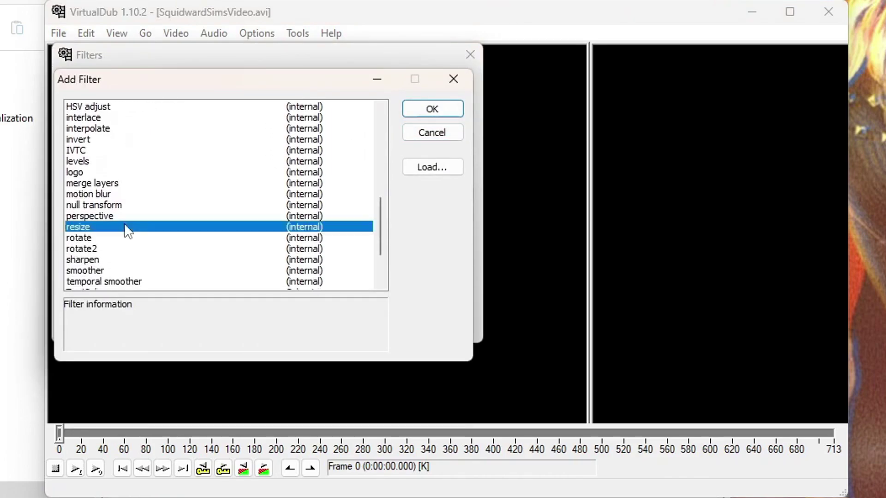
pyautogui.click(456, 107)
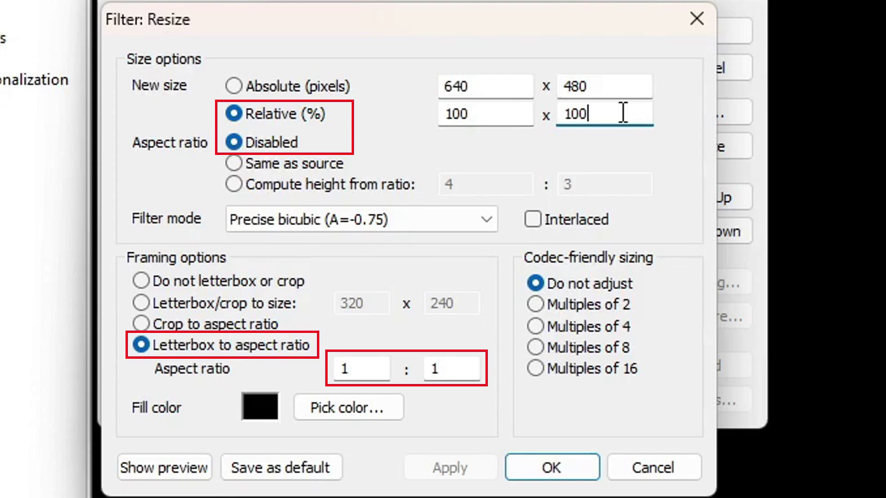
# Try a relative height of 121.95% in the resize filter, then clear that value
pyautogui.press('BackSpace')
pyautogui.press('BackSpace')
pyautogui.write('2')
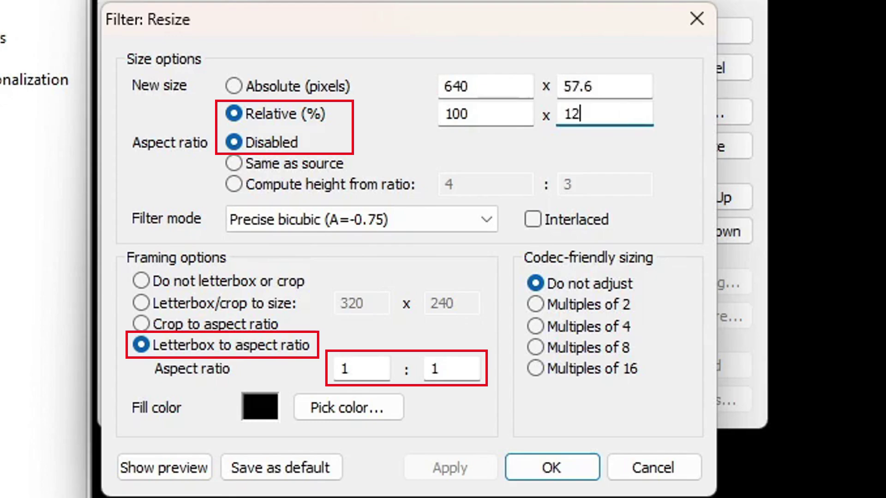
pyautogui.write('1.95')
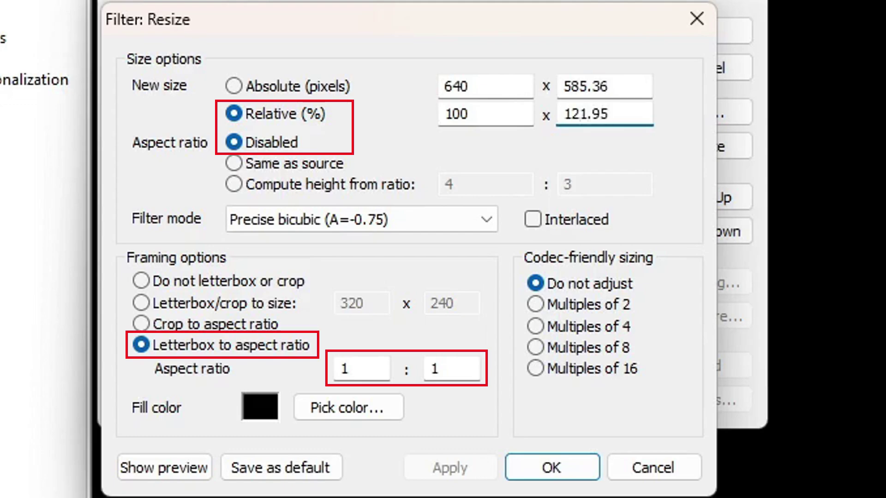
pyautogui.press('BackSpace')
pyautogui.press('BackSpace')
pyautogui.press('BackSpace')
pyautogui.press('BackSpace')
pyautogui.press('BackSpace')
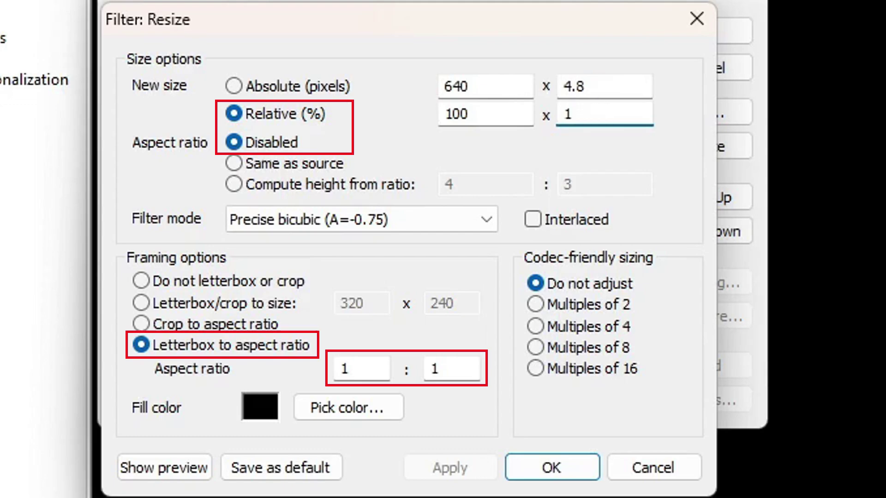
# Set the resize filter's relative height to 133.3333% and accept the filter settings
pyautogui.write('33.33')
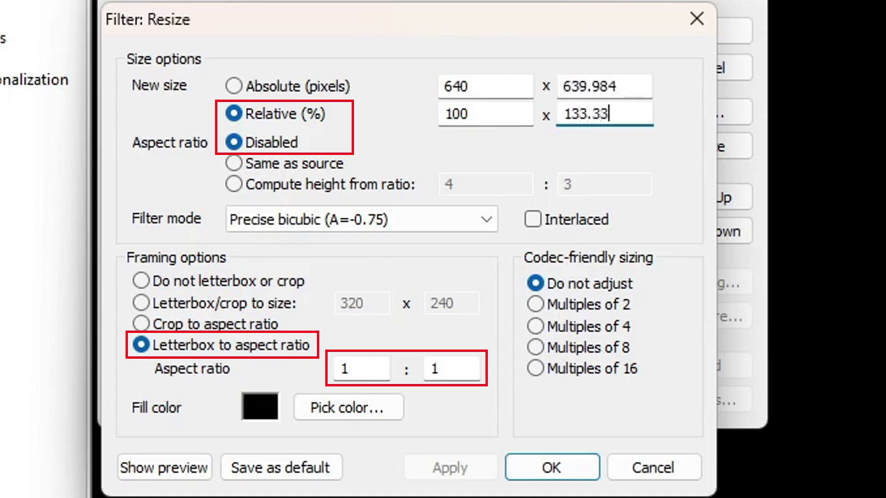
pyautogui.write('33')
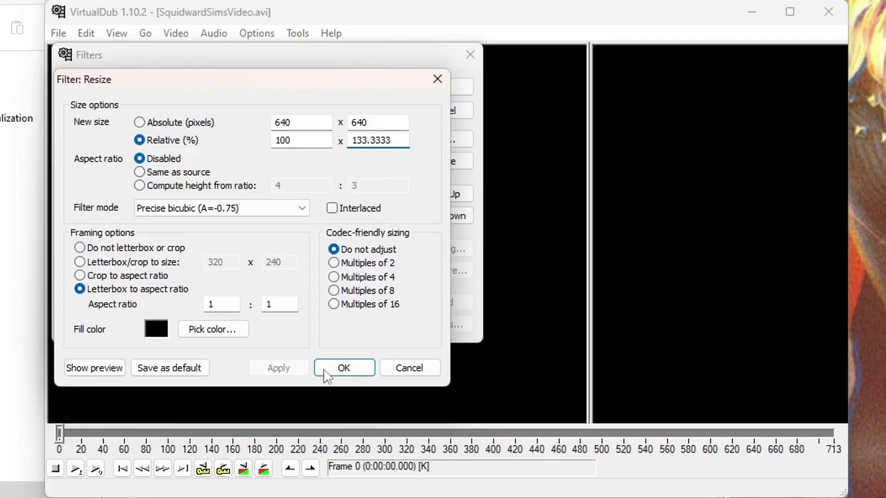
pyautogui.click(577, 473)
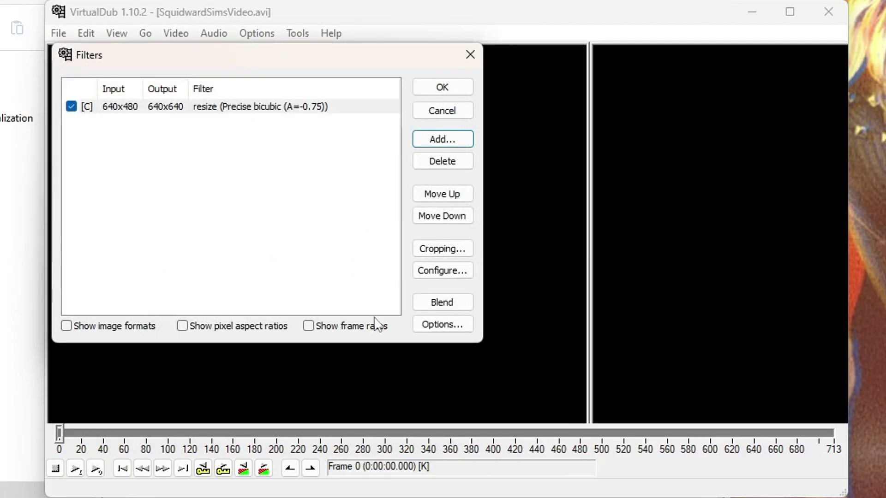
# Add a second resize filter with an absolute size of 256 x 256 pixels, same aspect ratio as source and no letterboxing
pyautogui.click(440, 139)
pyautogui.scroll(-10, 292, 174)
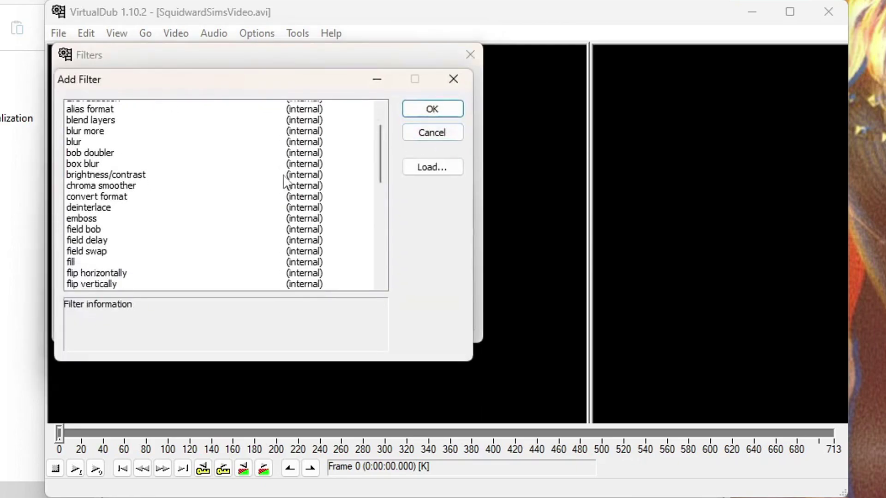
pyautogui.scroll(-2, 279, 182)
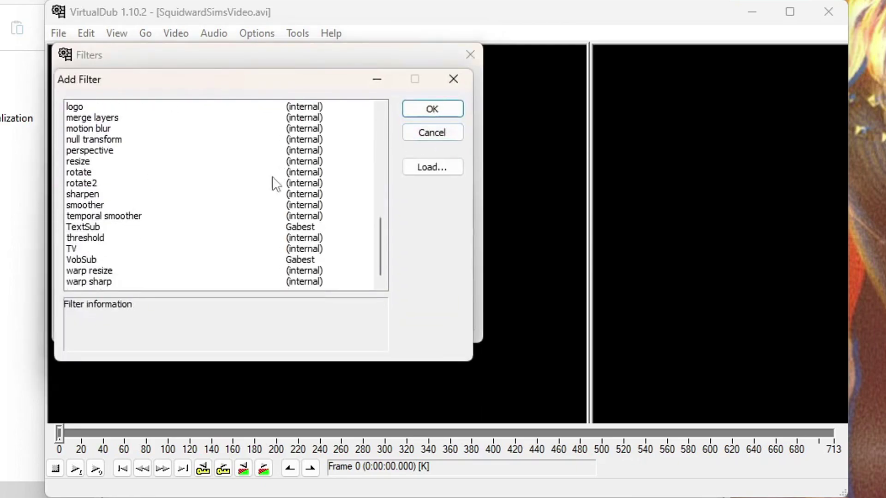
pyautogui.click(155, 162)
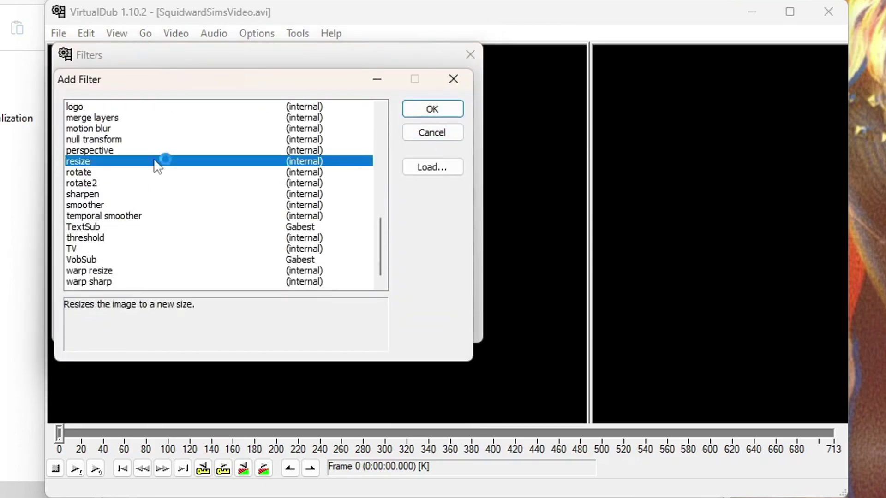
pyautogui.click(436, 113)
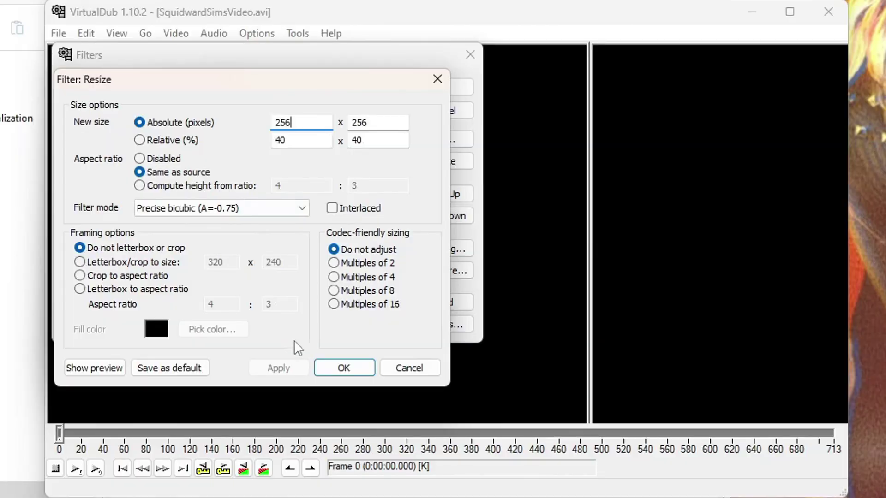
pyautogui.click(343, 368)
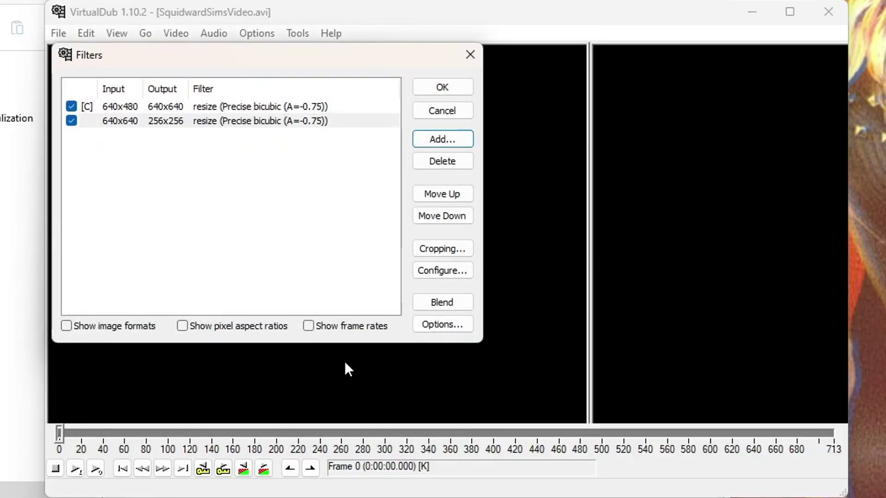
# Add a sharpen filter with a strength of 25 and accept the filter list
pyautogui.click(428, 143)
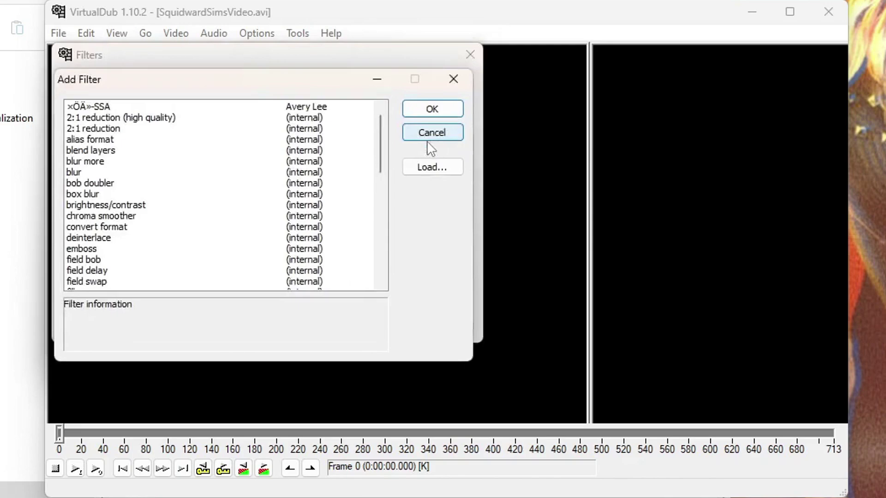
pyautogui.scroll(-8, 218, 218)
pyautogui.scroll(-2, 219, 219)
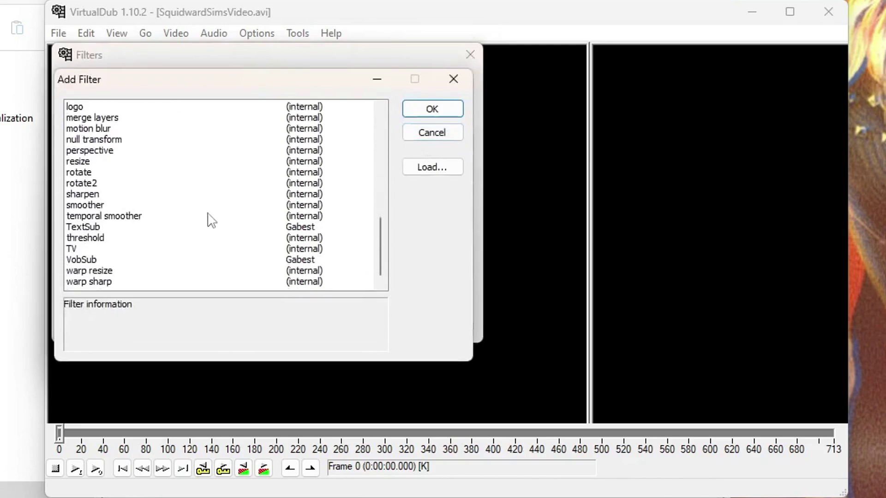
pyautogui.click(105, 195)
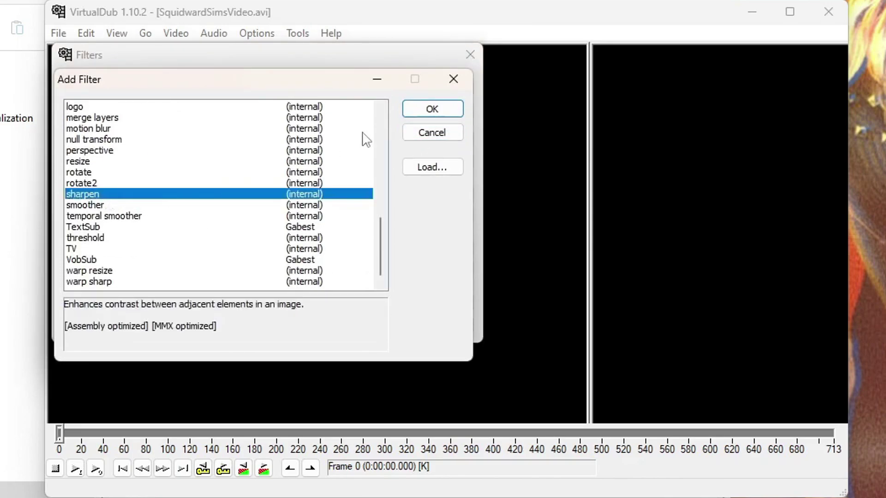
pyautogui.click(432, 110)
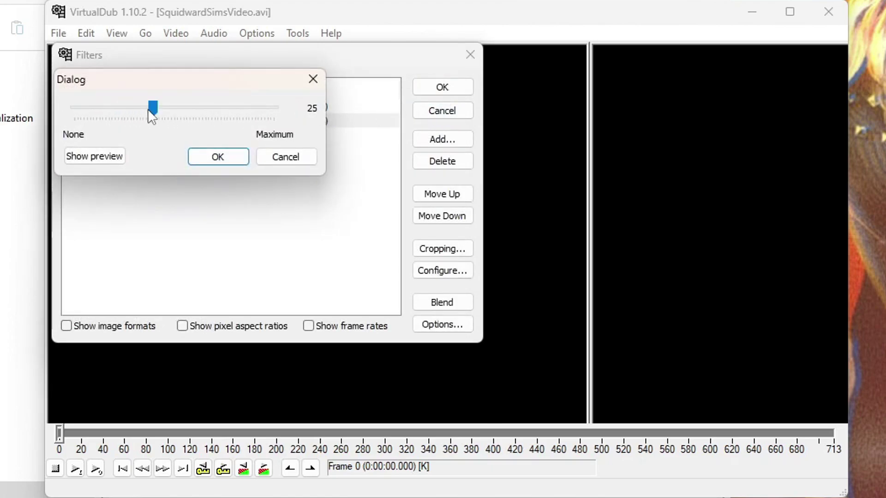
pyautogui.click(211, 161)
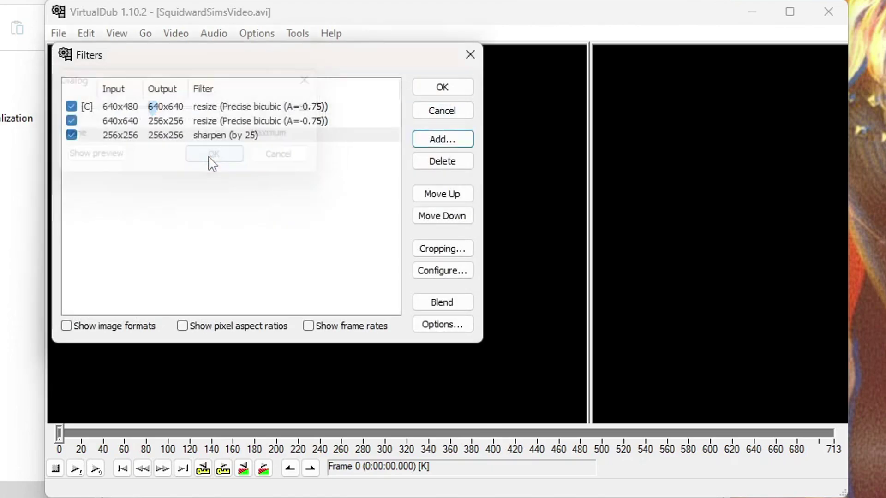
pyautogui.click(442, 91)
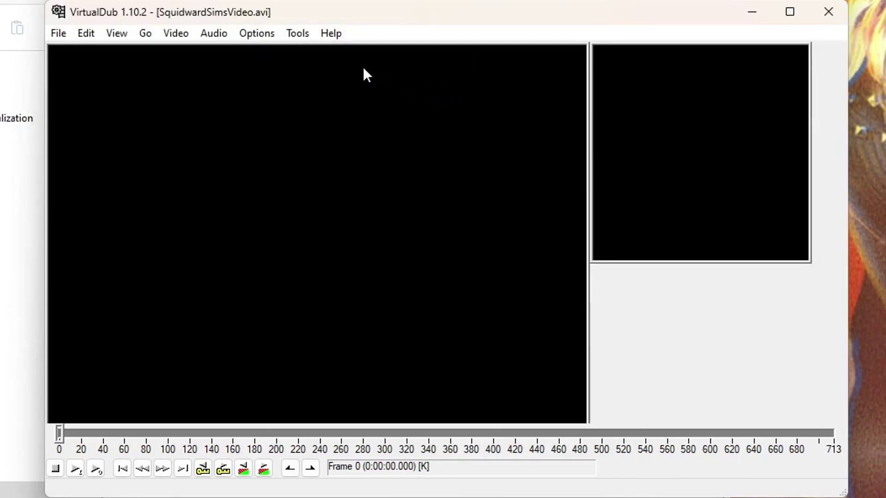
# Switch the audio to full processing mode with no compression (PCM)
pyautogui.click(223, 33)
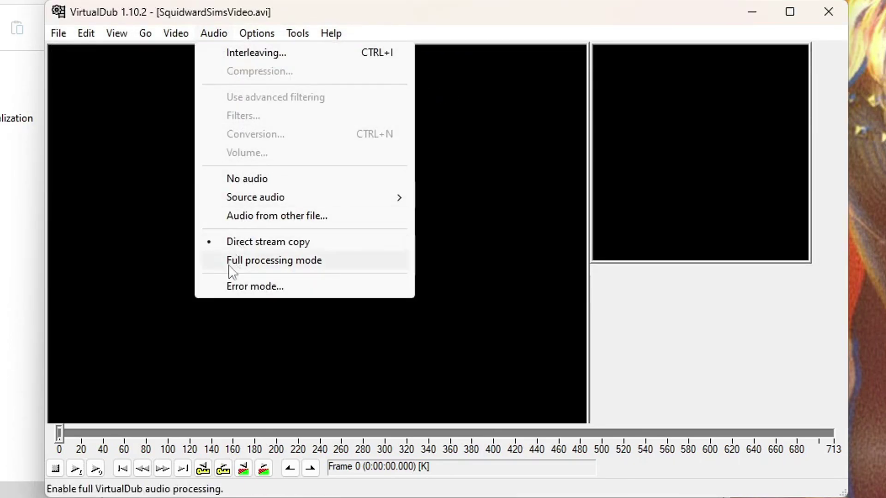
pyautogui.click(261, 263)
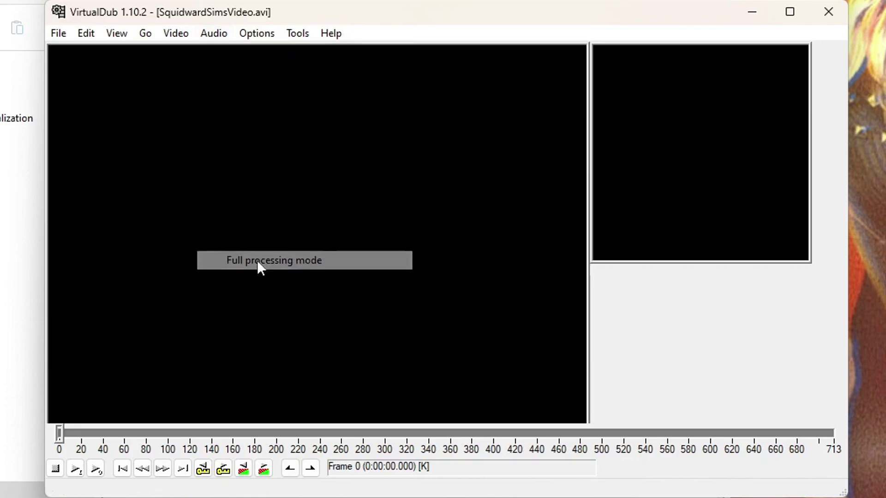
pyautogui.click(222, 34)
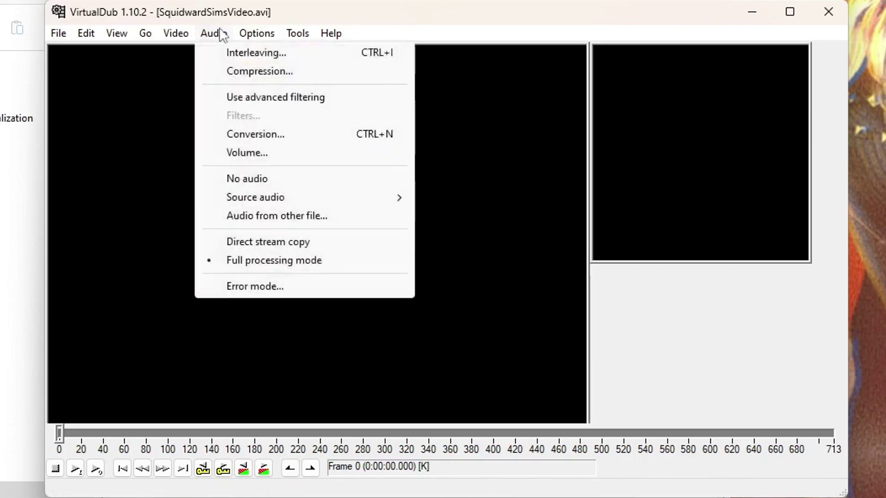
pyautogui.click(286, 76)
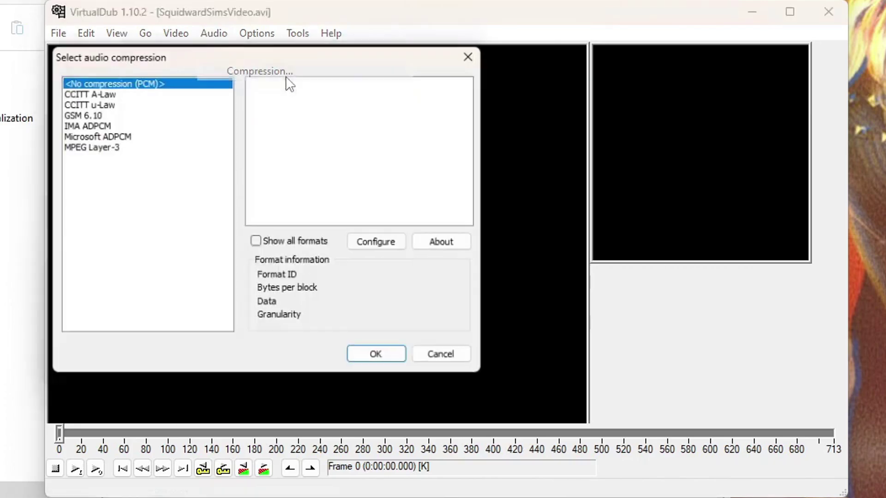
pyautogui.click(201, 81)
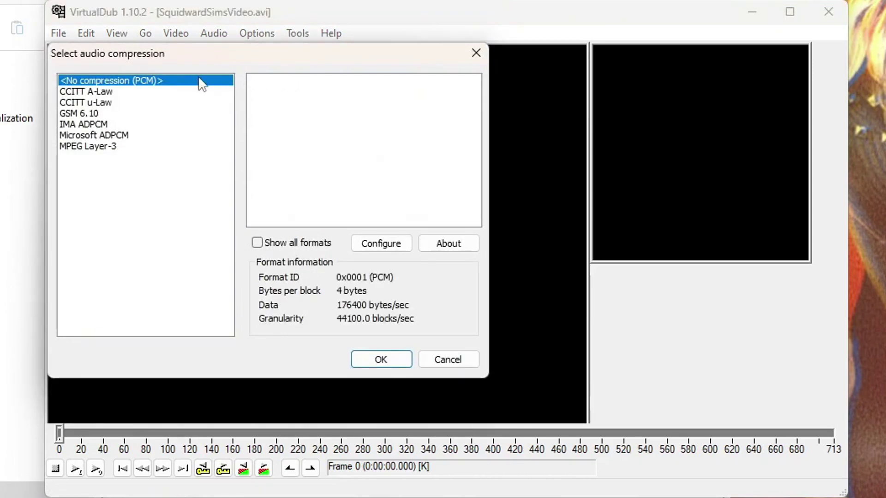
pyautogui.click(382, 359)
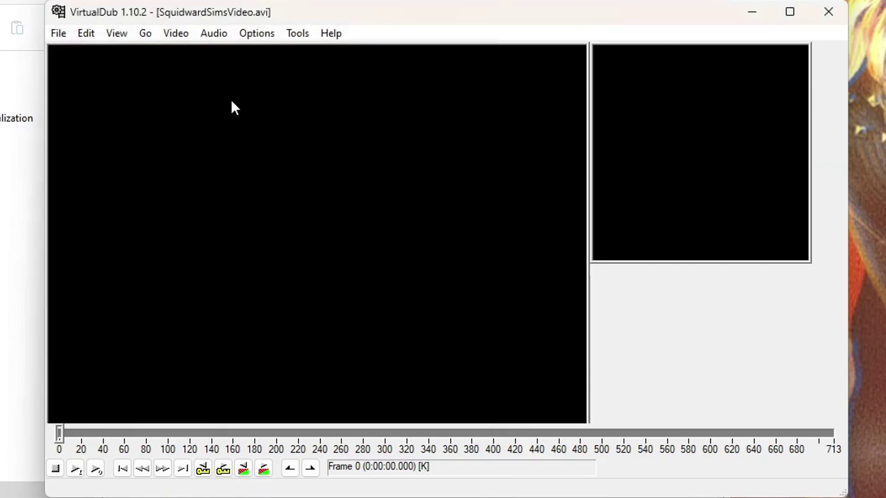
# Set the audio conversion to a 44100 Hz sampling rate, 16-bit precision and stereo channels
pyautogui.click(230, 39)
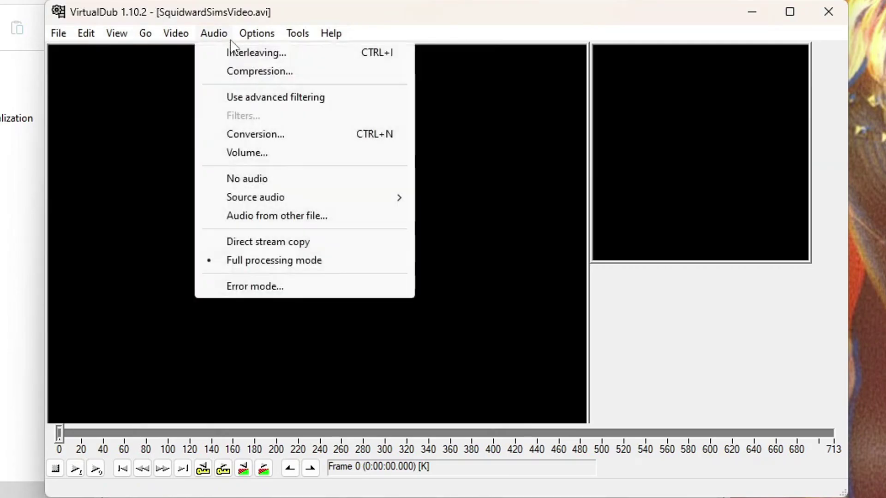
pyautogui.click(230, 137)
pyautogui.click(99, 161)
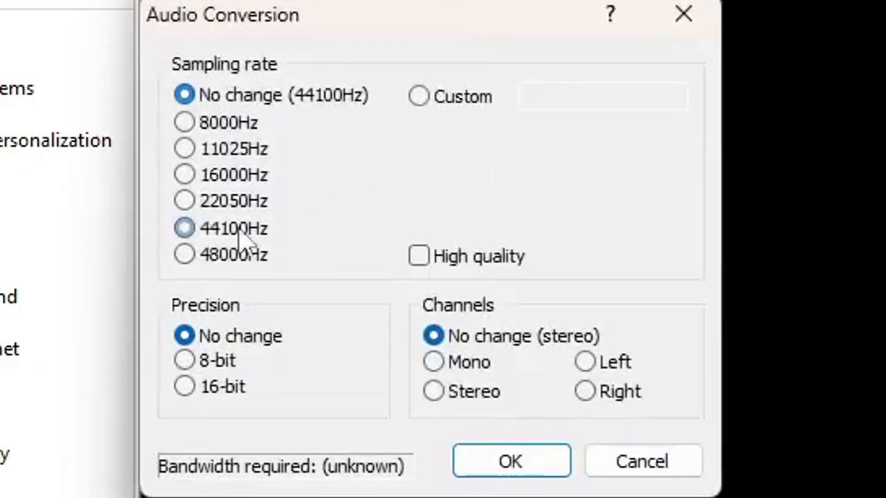
pyautogui.click(190, 391)
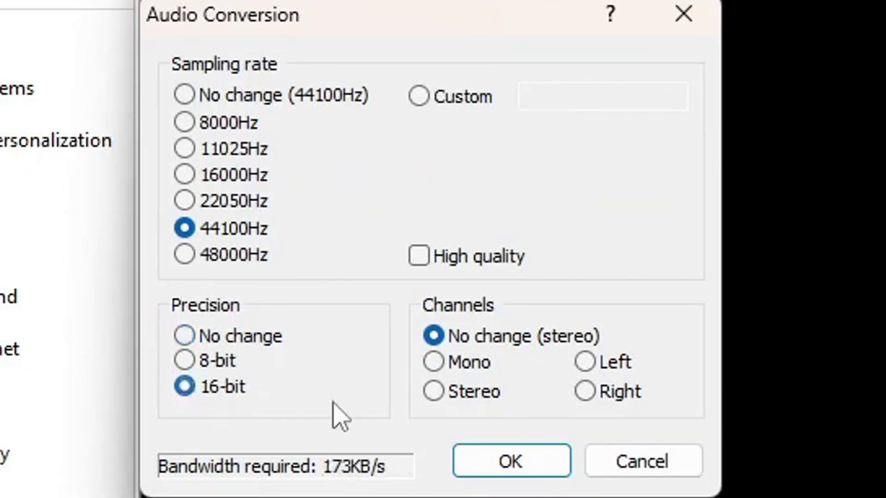
pyautogui.click(456, 398)
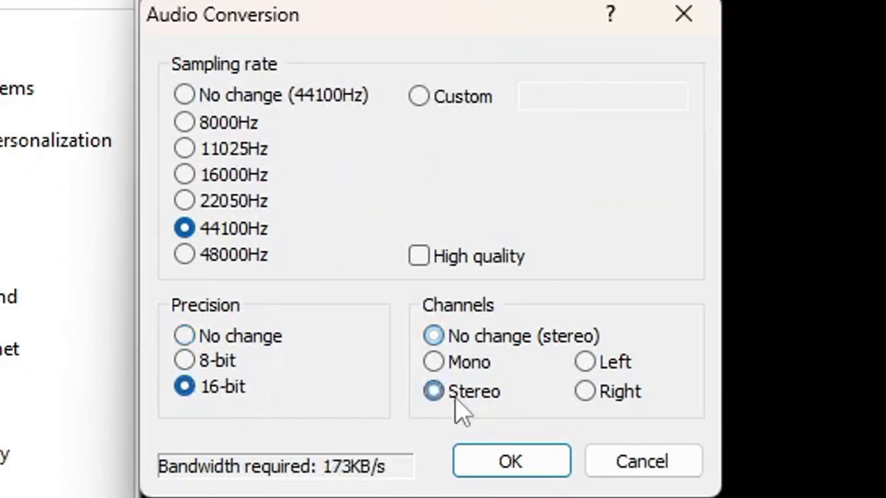
pyautogui.click(482, 463)
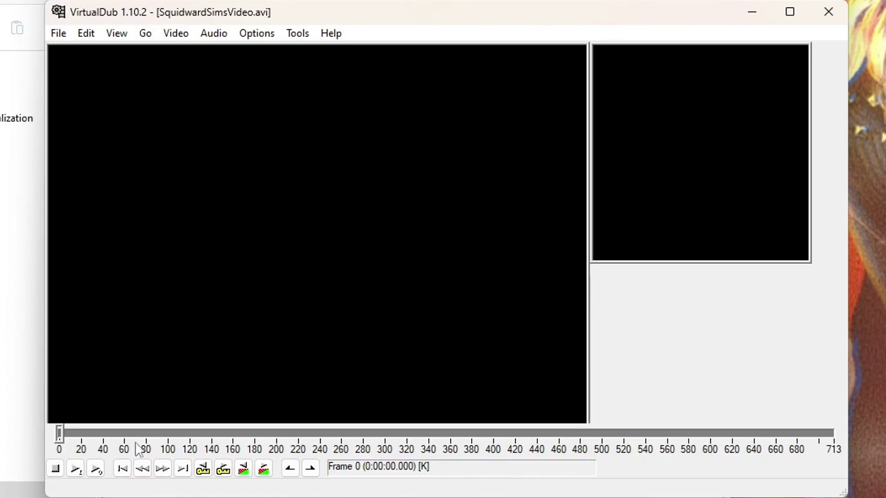
# Select the range from frame 2 to frame 712 of the video by marking the selection start and end
pyautogui.press('Right')
pyautogui.press('Right')
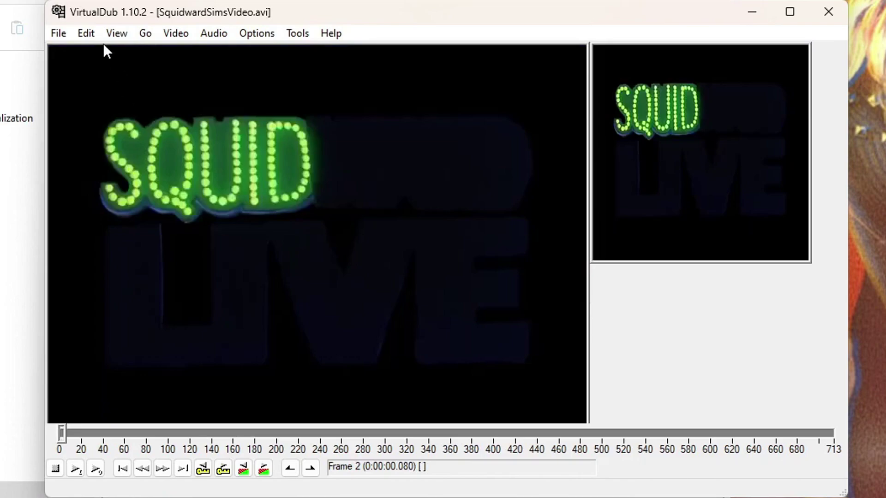
pyautogui.click(86, 33)
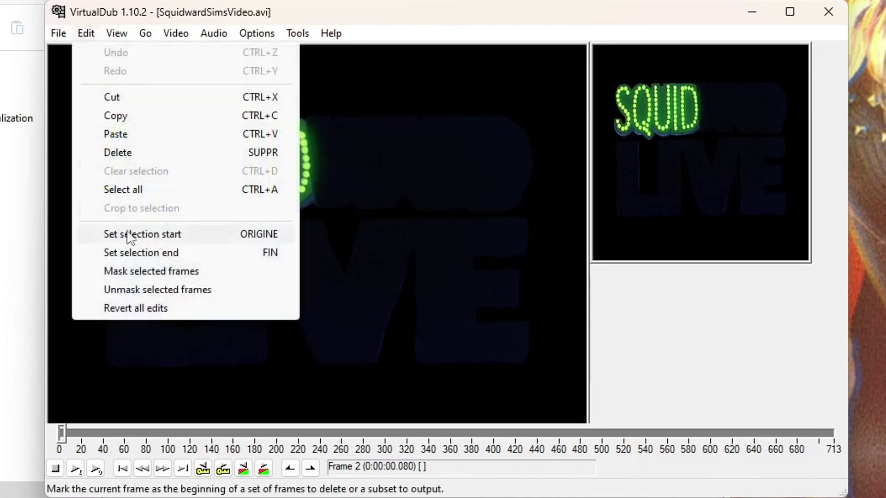
pyautogui.click(130, 236)
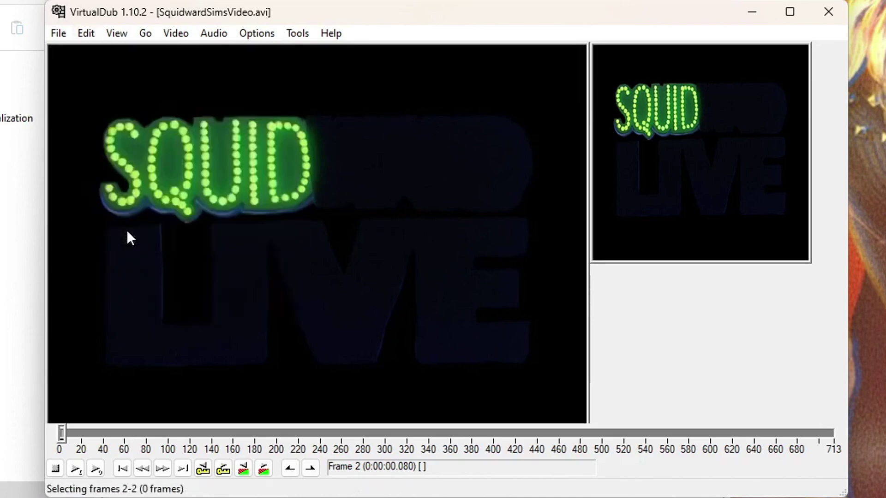
pyautogui.click(183, 469)
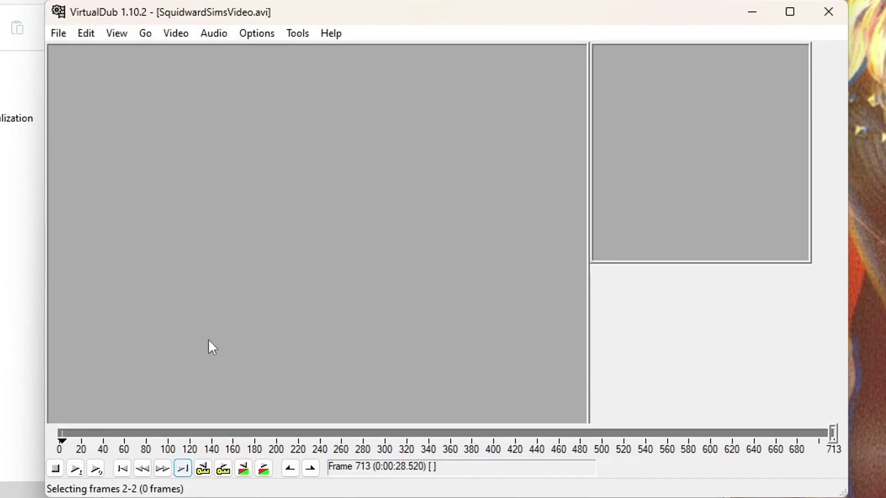
pyautogui.click(139, 470)
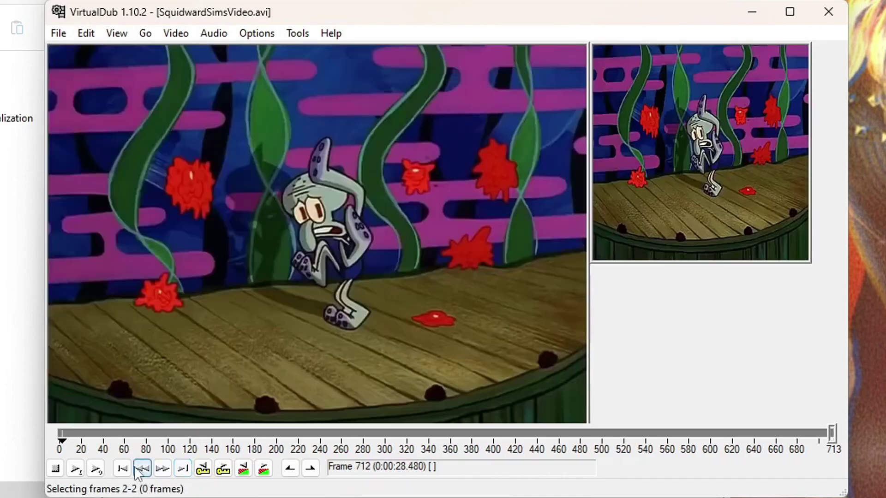
pyautogui.click(86, 34)
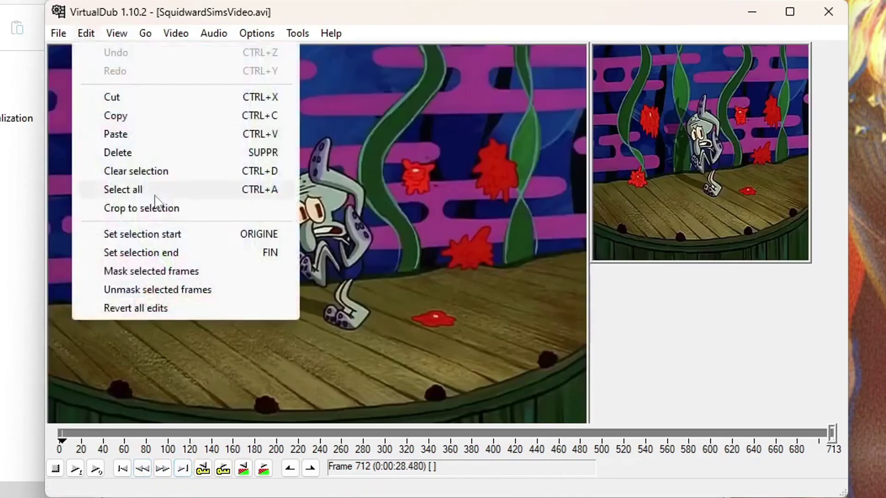
pyautogui.click(166, 257)
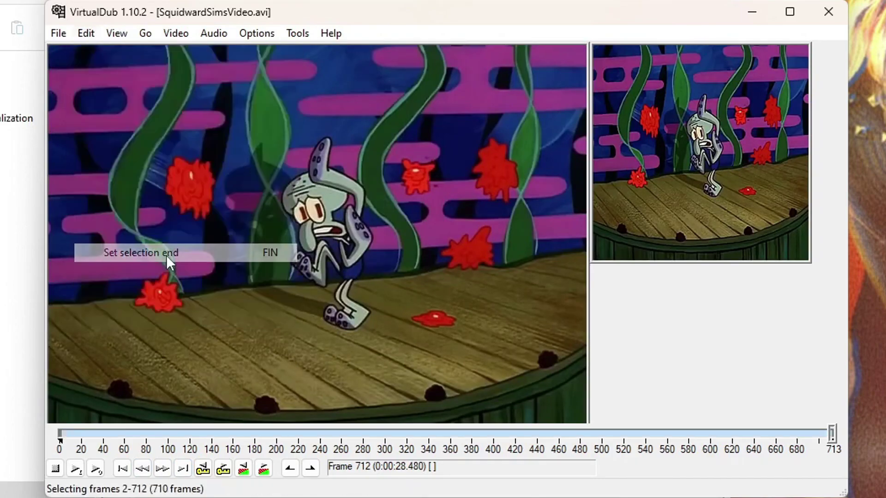
# Save the video as SquidwardSimsVideo.avi in a new folder named VDub Files inside the TV folder on the desktop
pyautogui.click(57, 34)
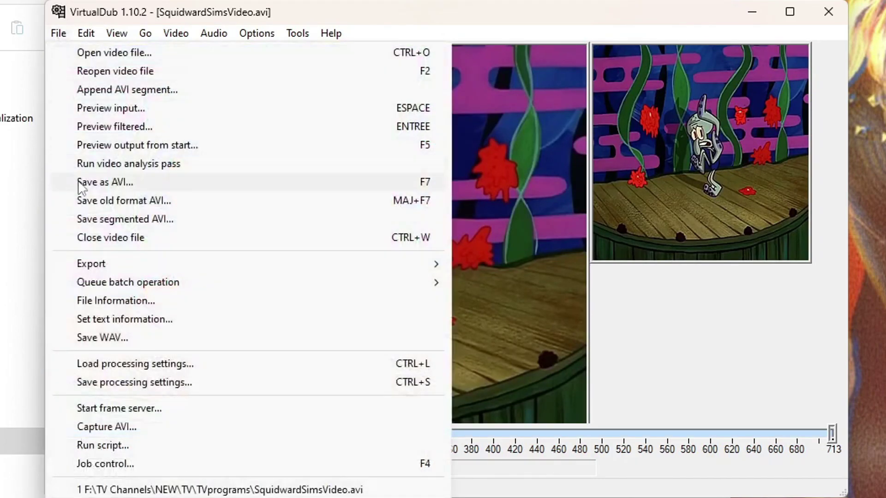
pyautogui.click(79, 184)
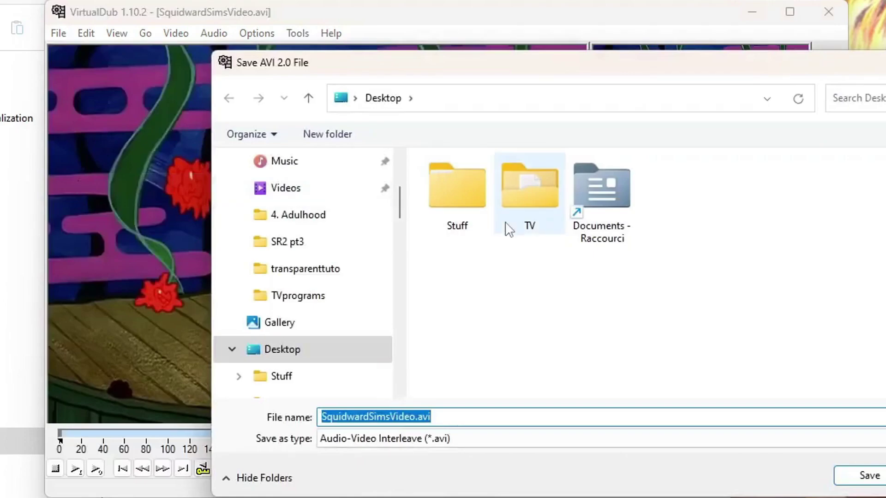
pyautogui.doubleClick(518, 196)
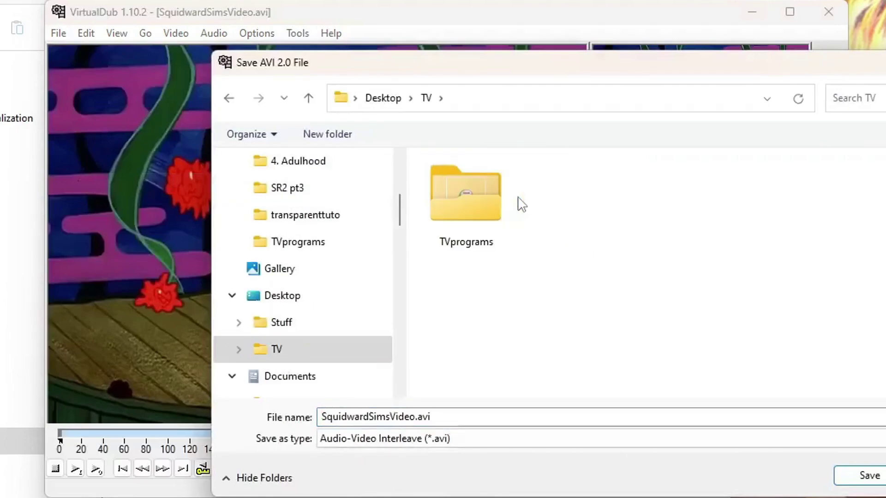
pyautogui.rightClick(485, 300)
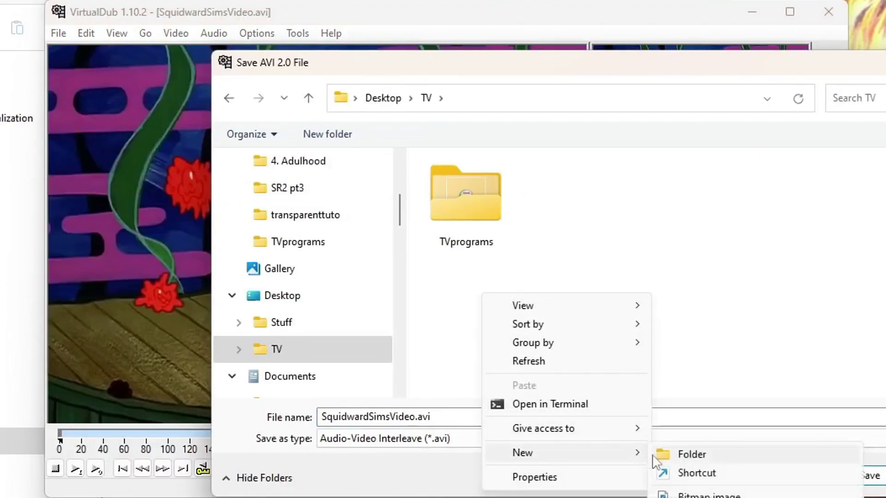
pyautogui.click(667, 457)
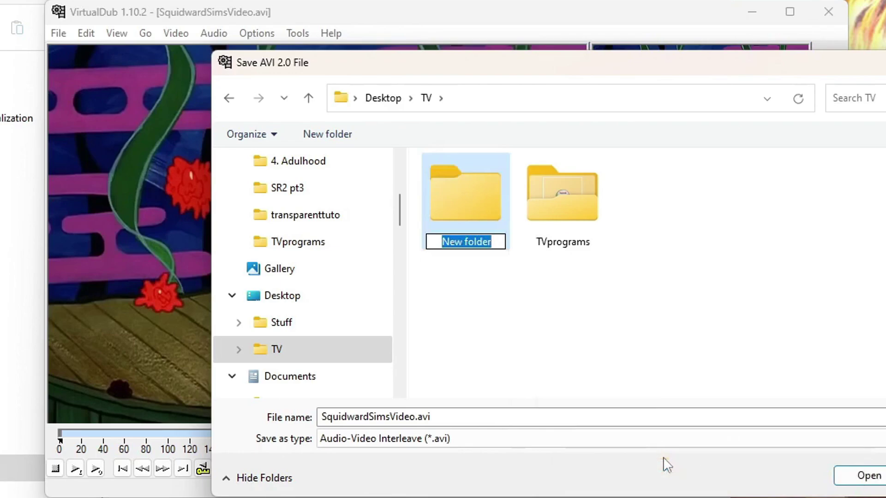
pyautogui.write('VDub Files')
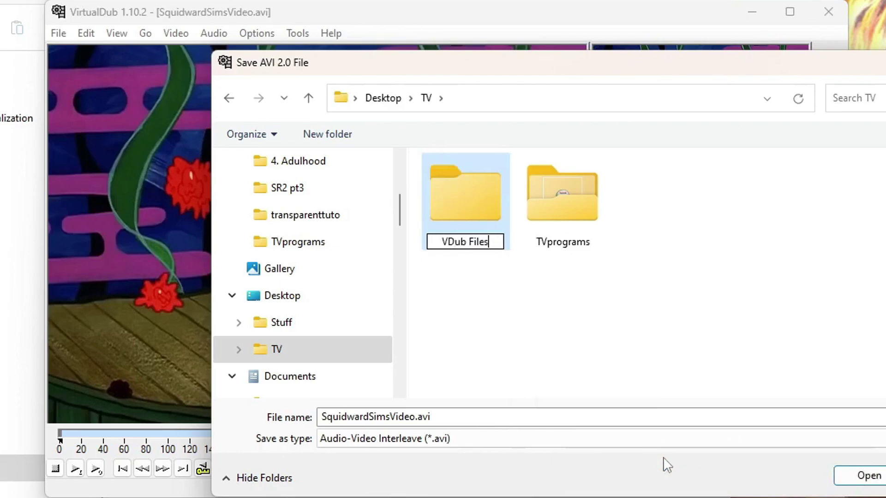
pyautogui.press('Return')
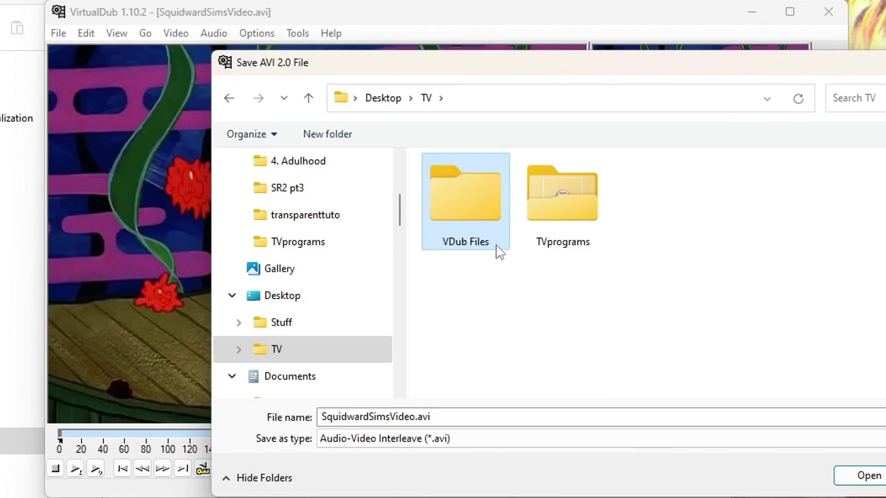
pyautogui.doubleClick(466, 203)
pyautogui.click(868, 478)
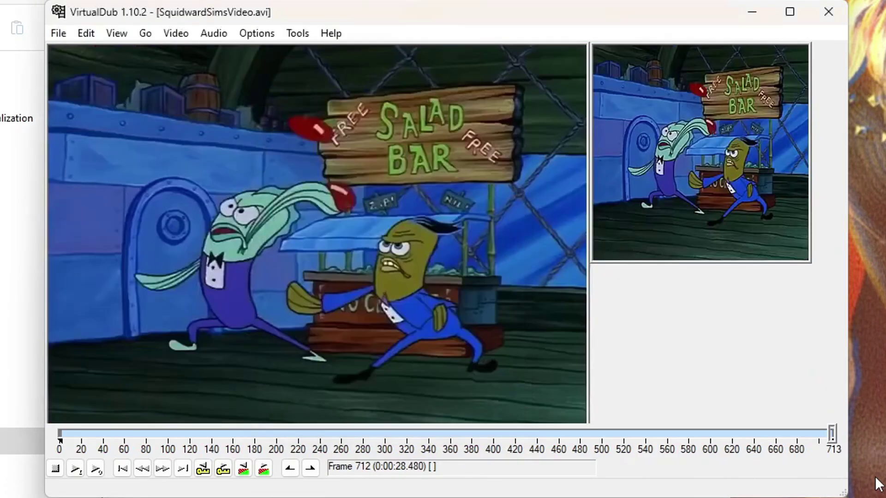
# Save the audio as SquidwardSimsVideo.wav in the VDub Files folder inside the TV folder
pyautogui.click(58, 34)
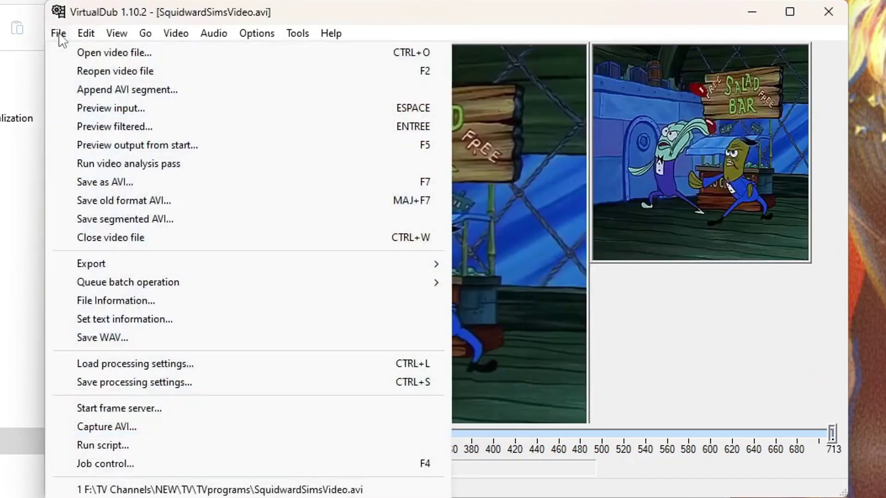
pyautogui.click(103, 339)
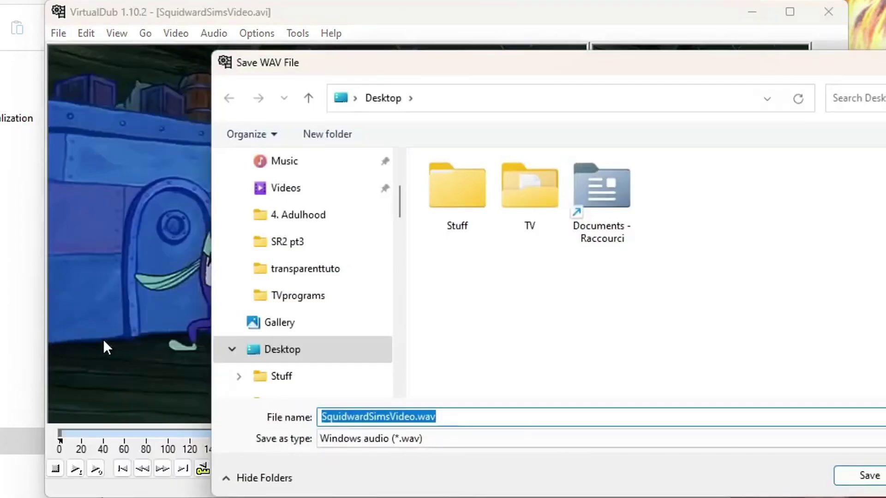
pyautogui.doubleClick(525, 198)
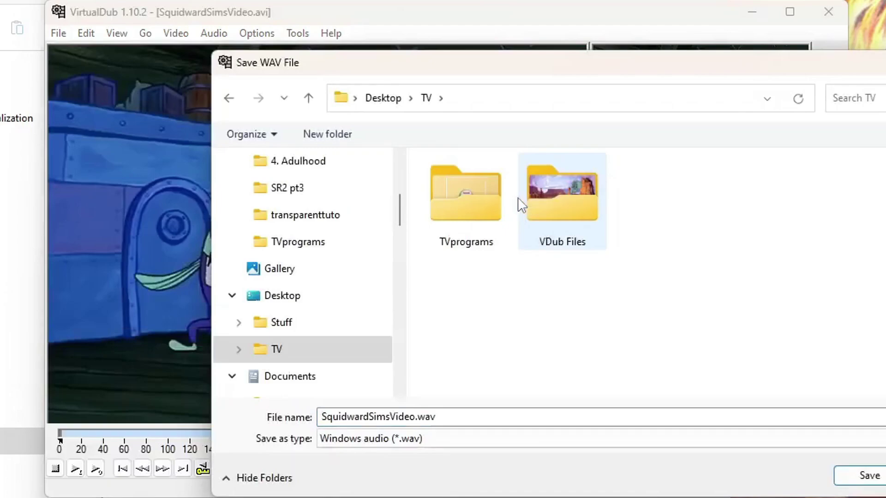
pyautogui.doubleClick(558, 198)
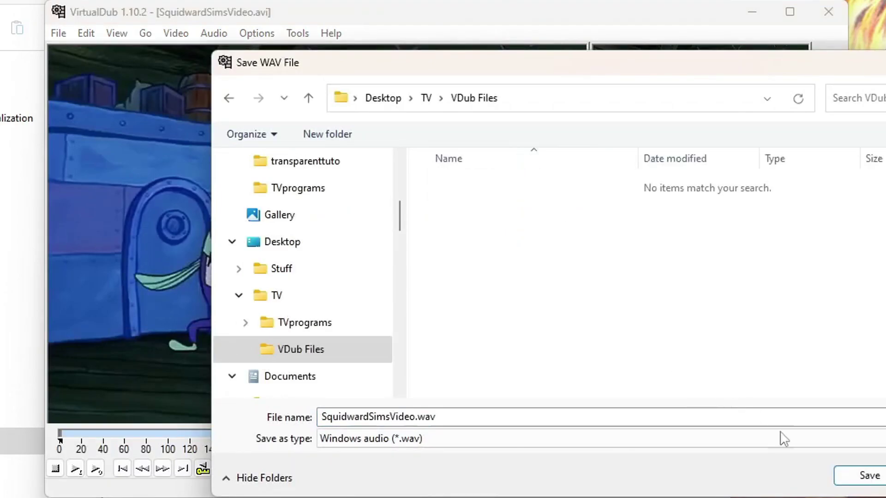
pyautogui.click(864, 478)
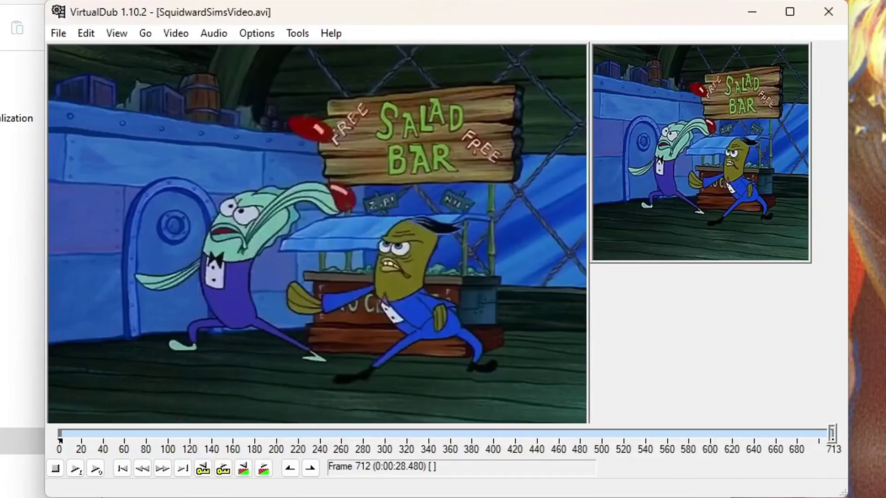
# Switch to File Explorer and open the exported SquidwardSimsVideo.avi from the VDub Files folder in VLC media player
pyautogui.click(68, 0)
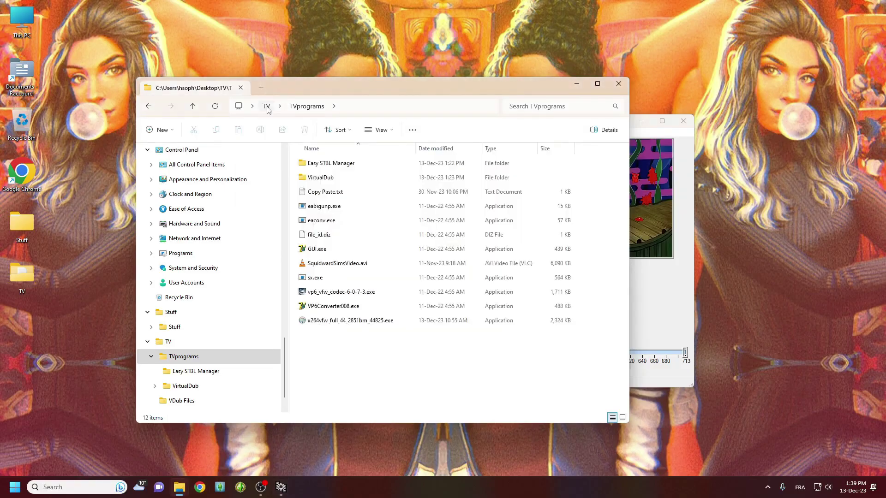
pyautogui.click(267, 107)
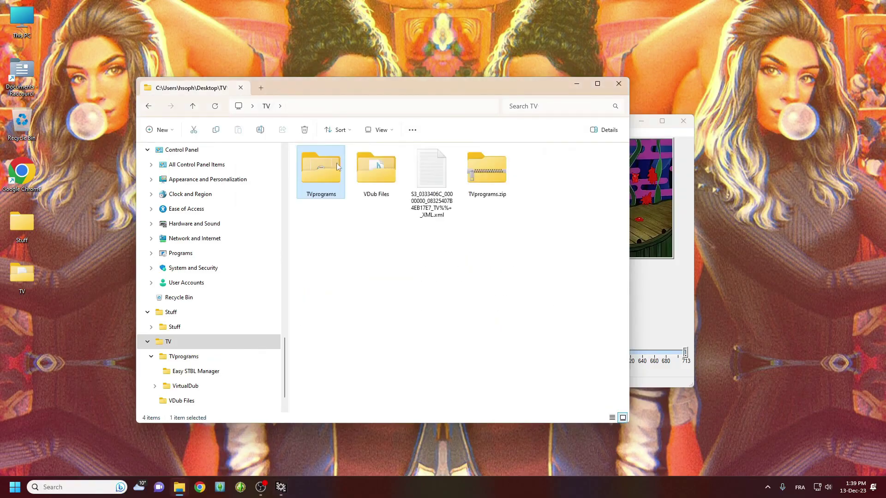
pyautogui.doubleClick(371, 169)
pyautogui.click(372, 169)
pyautogui.doubleClick(372, 169)
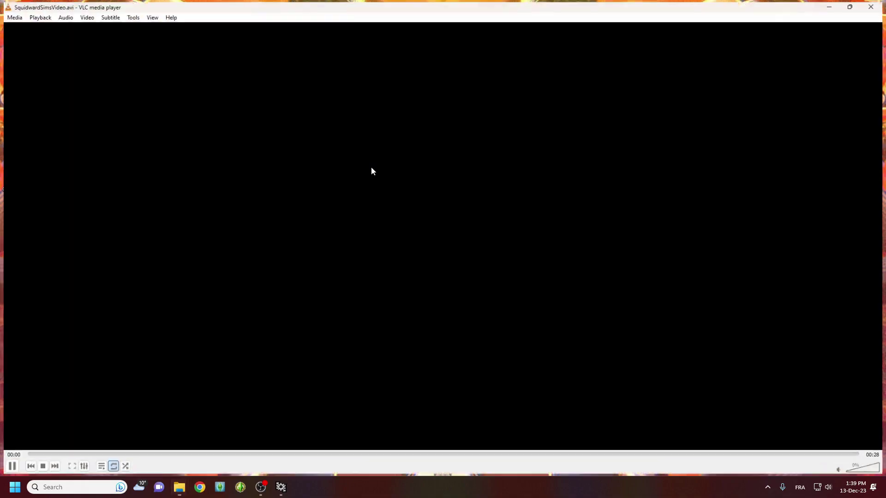
# Raise the playback volume to 100%, check the exported video at its start, middle and end, and return to VirtualDub
pyautogui.scroll(18, 83, 332)
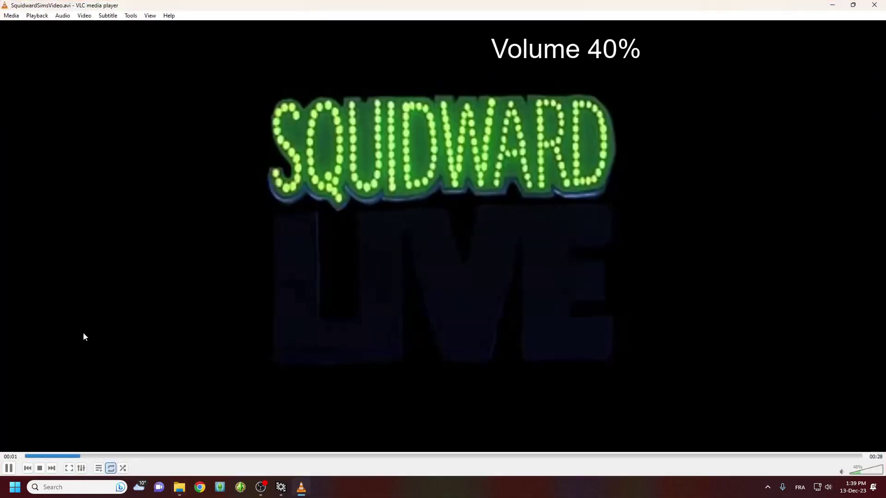
pyautogui.scroll(2, 83, 332)
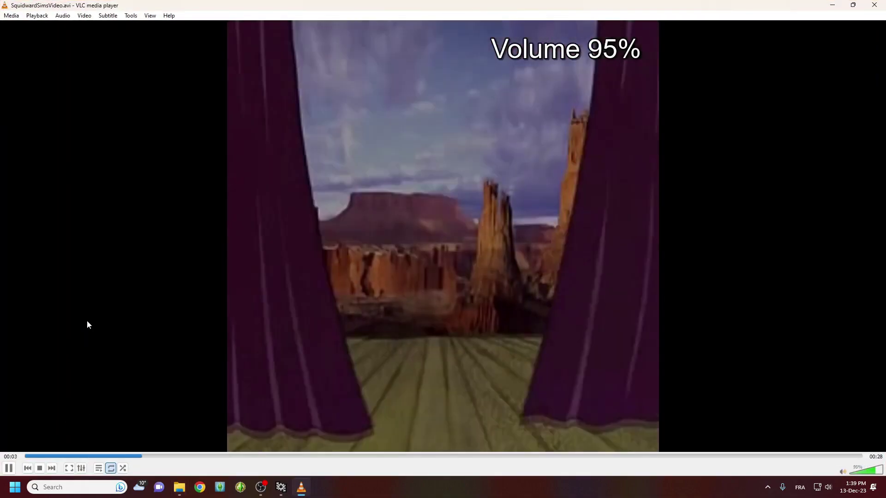
pyautogui.click(25, 456)
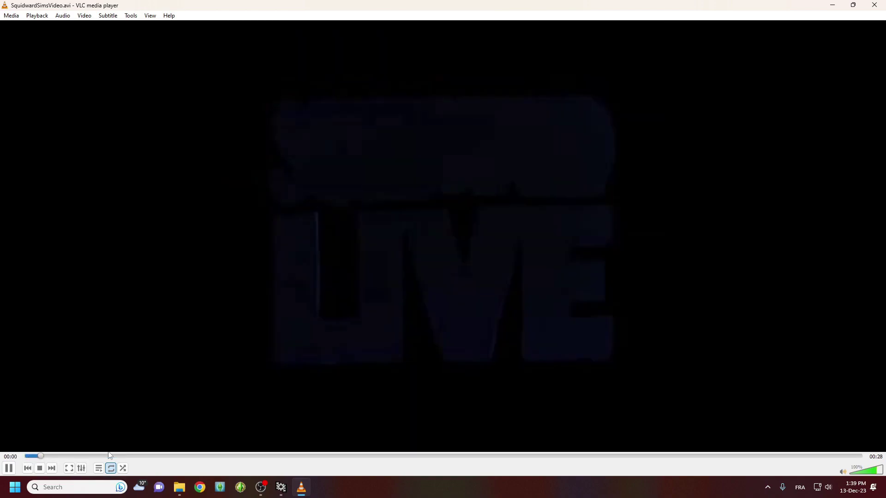
pyautogui.click(547, 455)
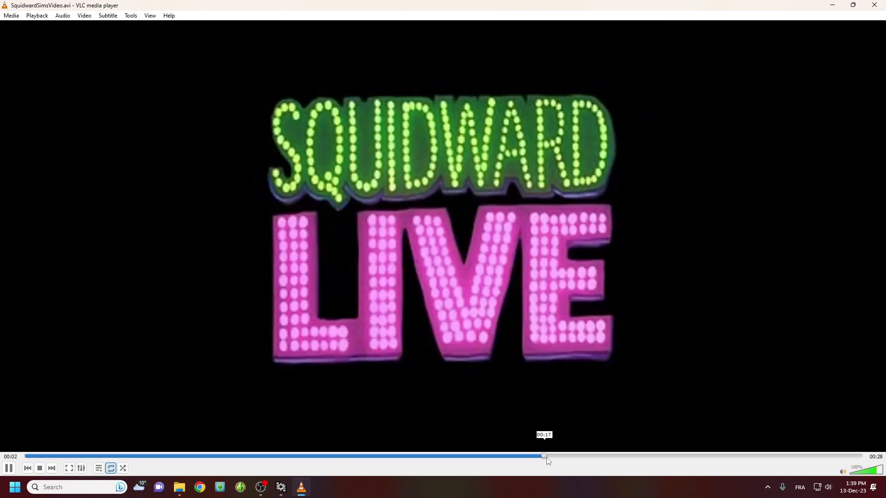
pyautogui.click(777, 456)
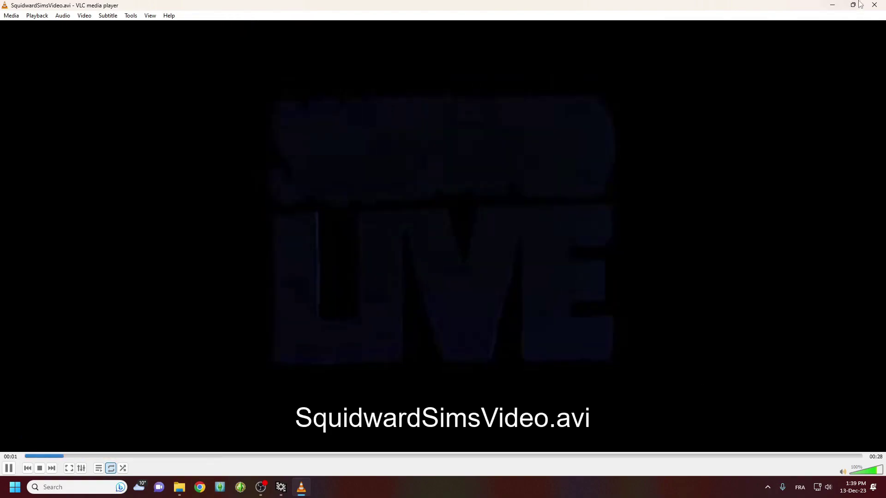
pyautogui.click(875, 5)
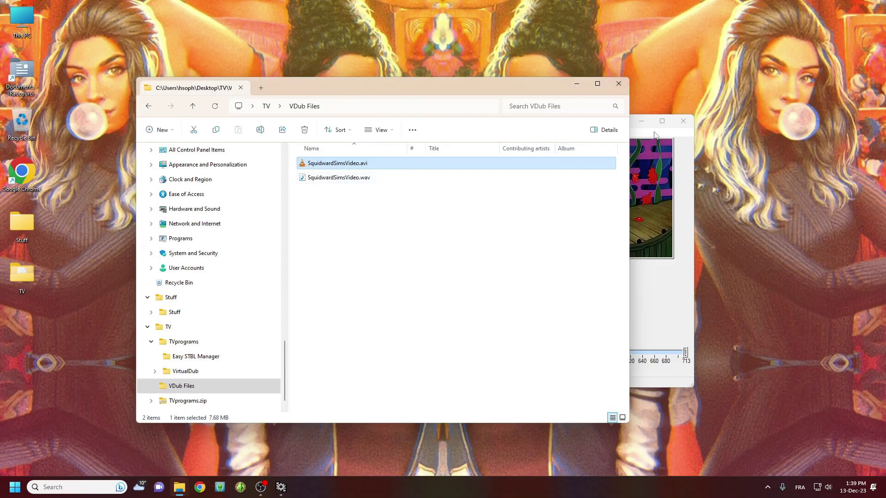
pyautogui.click(642, 148)
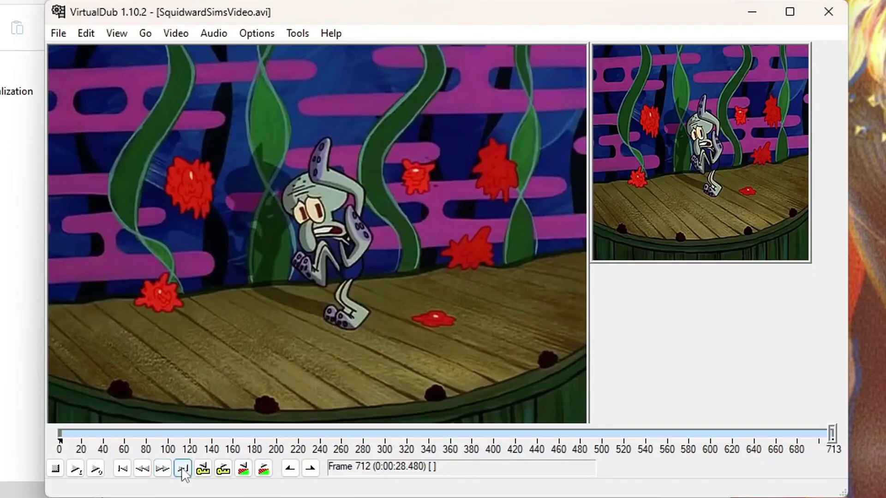
# Go back from the blank final frame to frame 711 and set it as the selection end
pyautogui.click(329, 372)
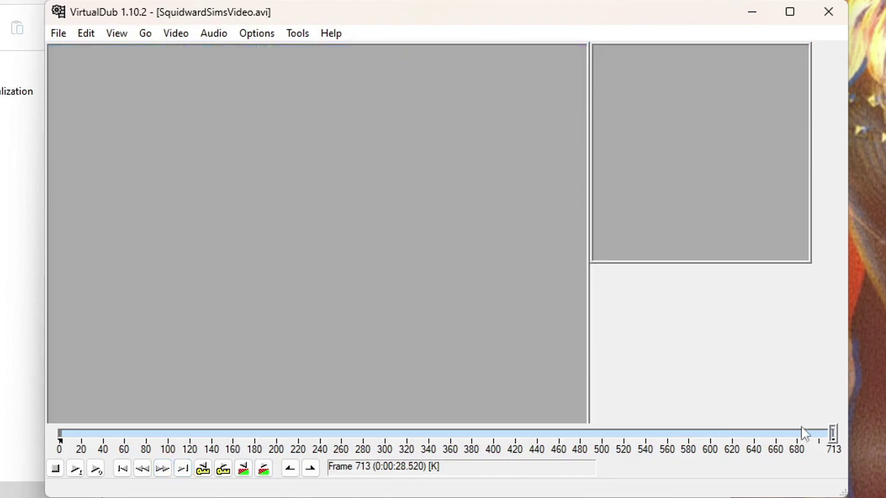
pyautogui.click(147, 468)
pyautogui.click(143, 469)
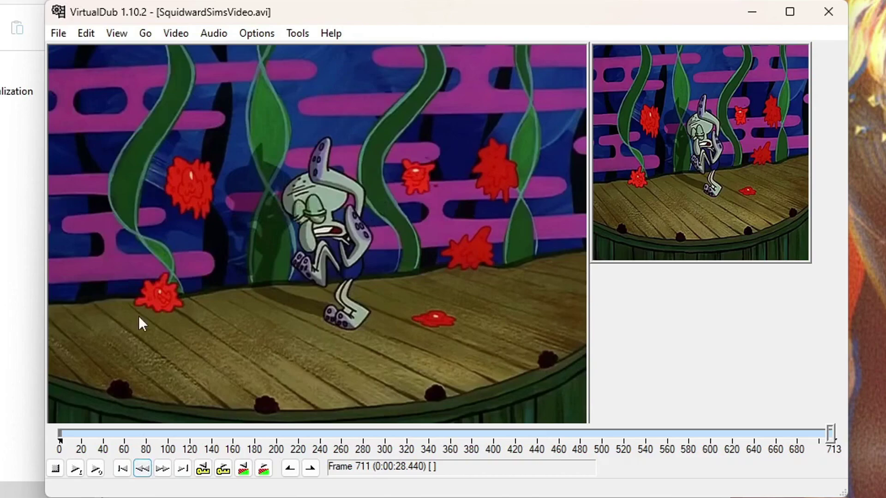
pyautogui.click(86, 34)
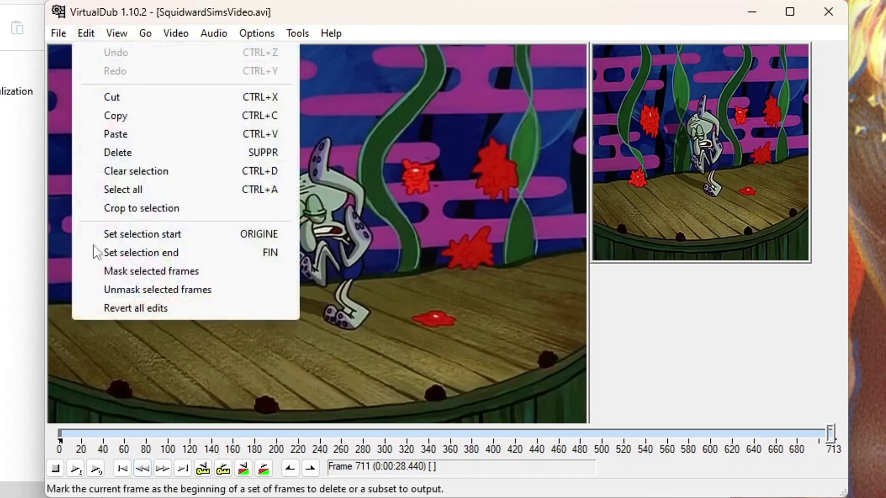
pyautogui.click(104, 259)
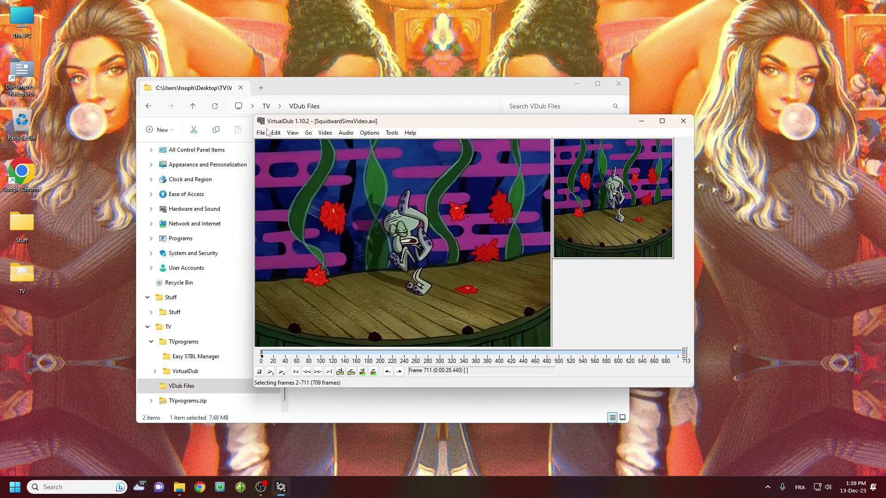
# Save the trimmed video as SquidwardSimsVideo.avi in the VDub Files folder, replacing the existing file
pyautogui.click(60, 34)
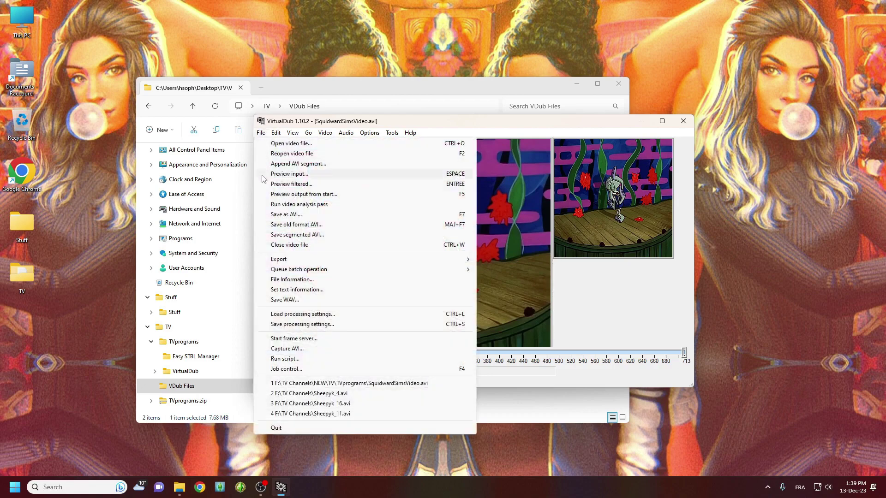
pyautogui.click(270, 213)
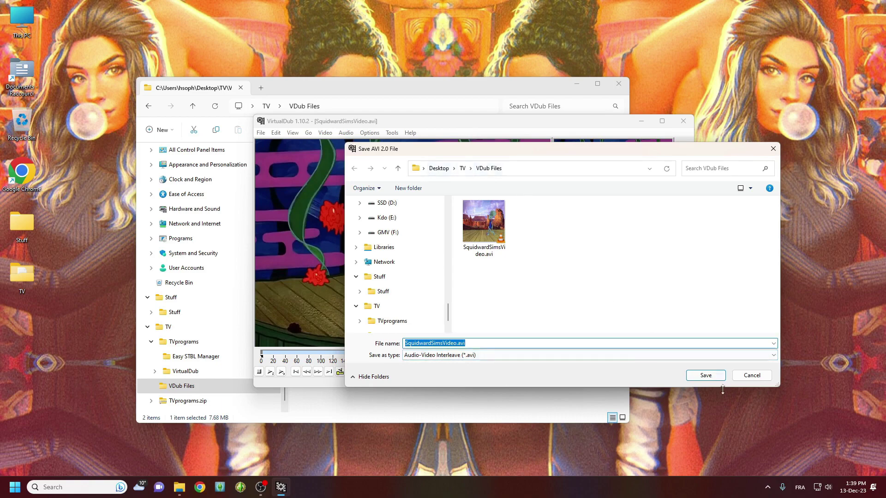
pyautogui.click(704, 379)
pyautogui.click(470, 245)
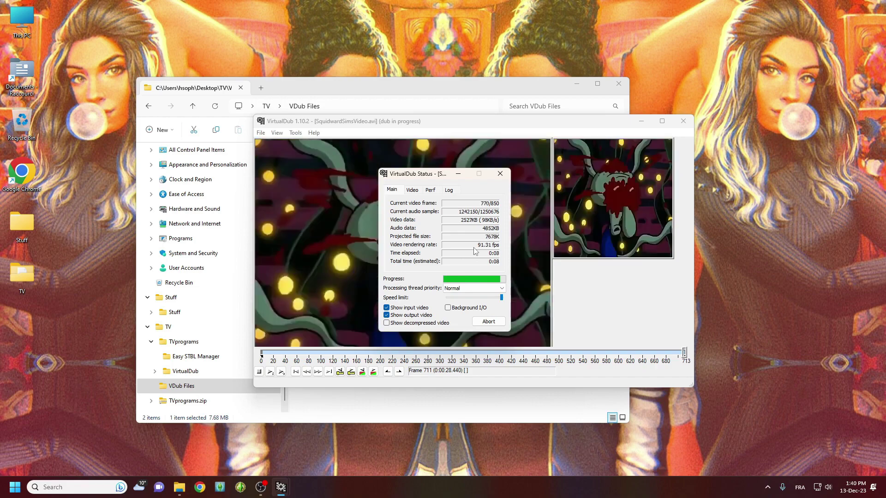
# Save the trimmed audio as SquidwardSimsVideo.wav in the VDub Files folder, replacing the existing file
pyautogui.click(260, 133)
pyautogui.click(287, 301)
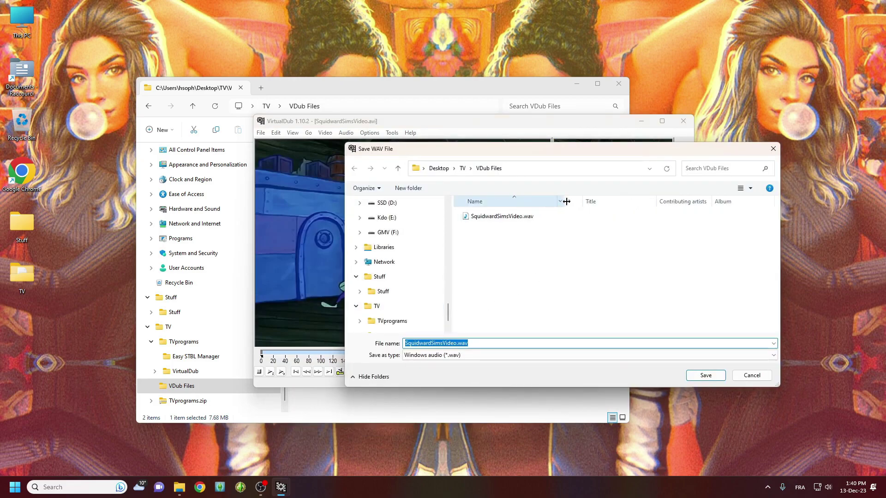
pyautogui.moveTo(566, 201); pyautogui.dragTo(589, 202)
pyautogui.click(706, 379)
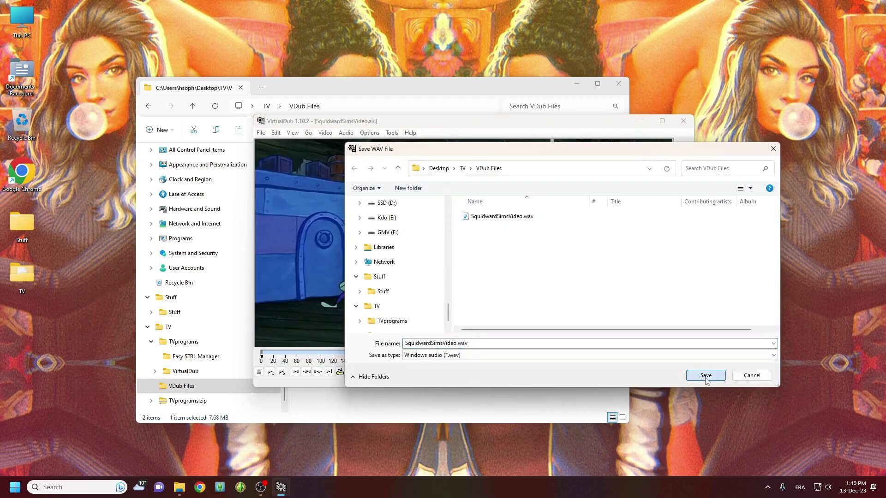
pyautogui.click(463, 244)
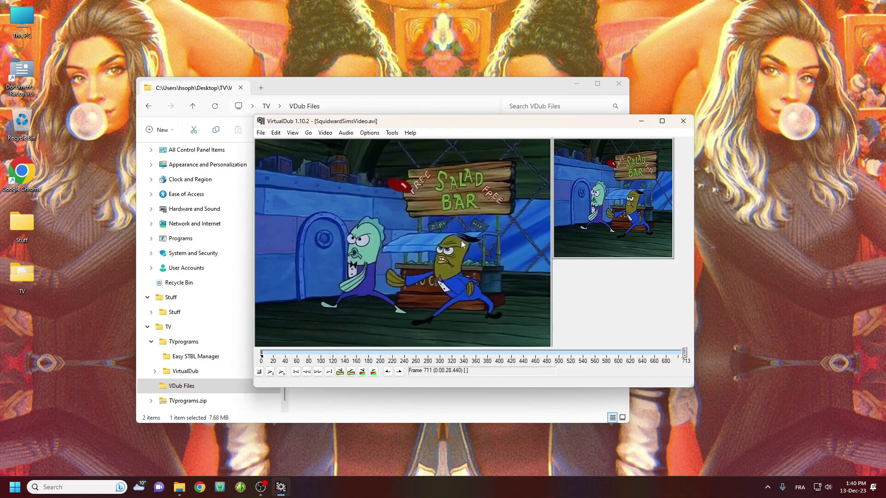
# Switch to File Explorer, play the new SquidwardSimsVideo.avi in VLC media player, check its ending and close the player
pyautogui.click(369, 98)
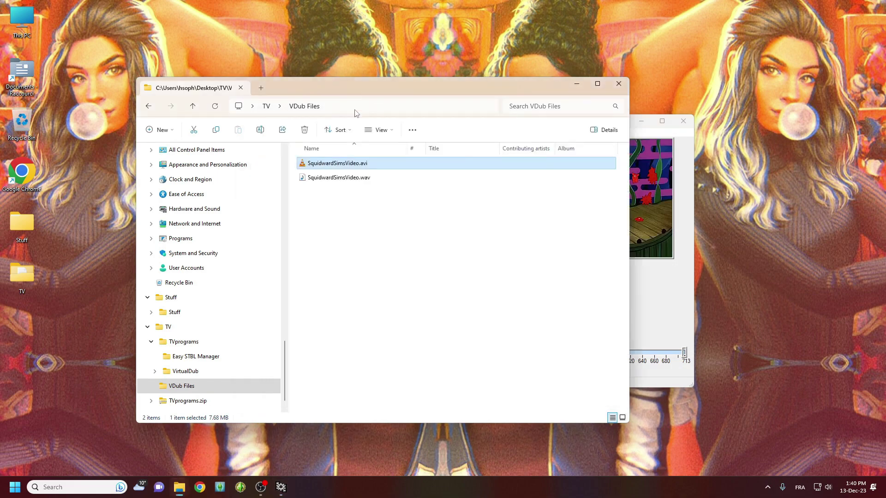
pyautogui.doubleClick(338, 163)
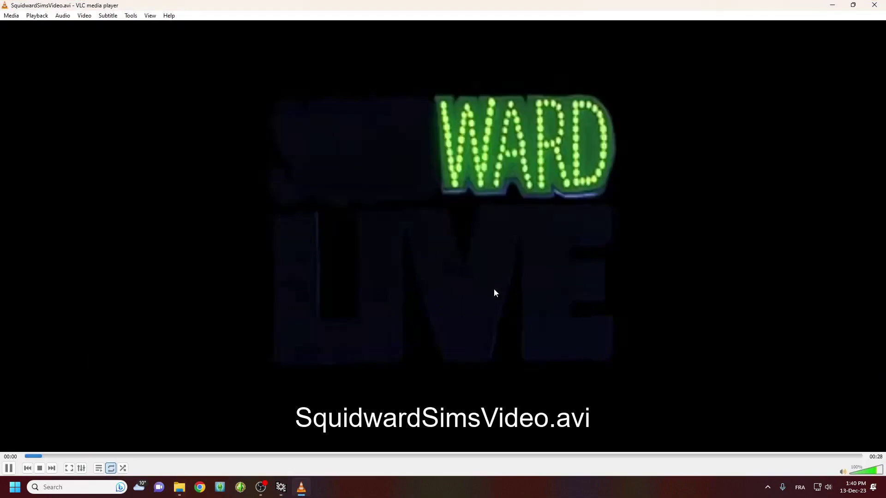
pyautogui.click(811, 456)
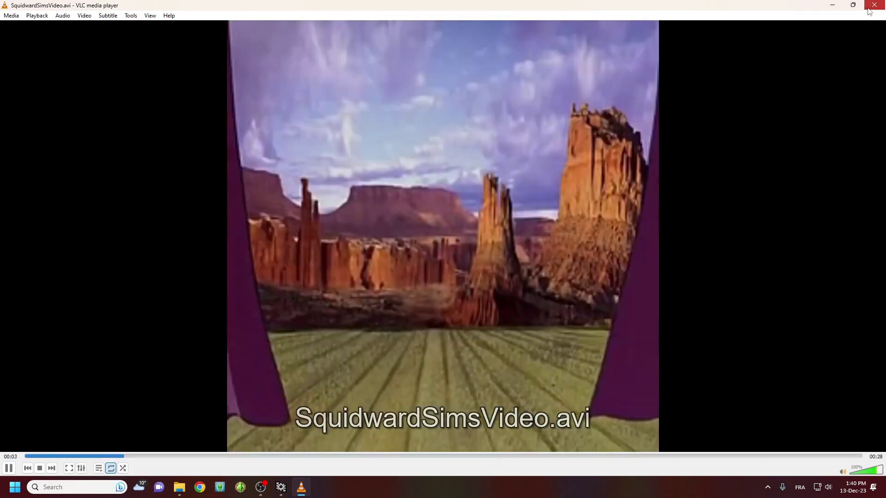
pyautogui.click(869, 11)
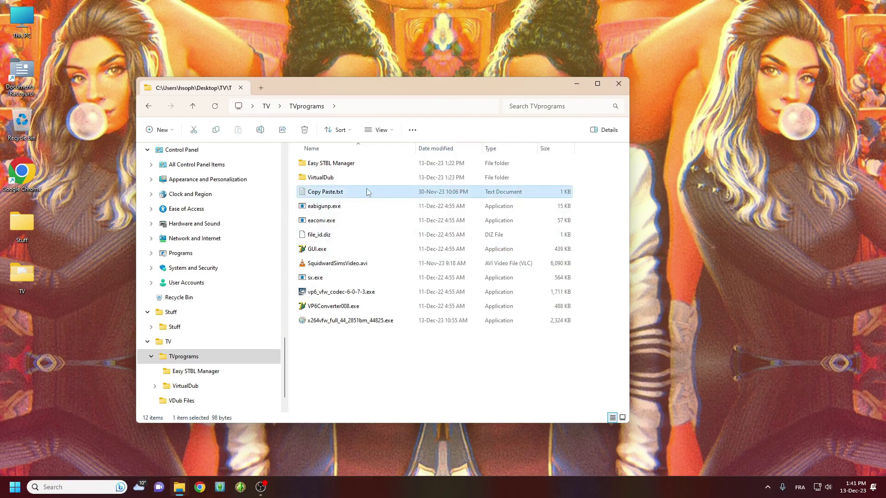
# Copy the parameter line " -fps"30" -loops"-1" -loope"-1 from Copy Paste.txt in the TVprograms folder and close the file
pyautogui.doubleClick(367, 191)
pyautogui.moveTo(360, 115); pyautogui.dragTo(253, 120)
pyautogui.rightClick(254, 120)
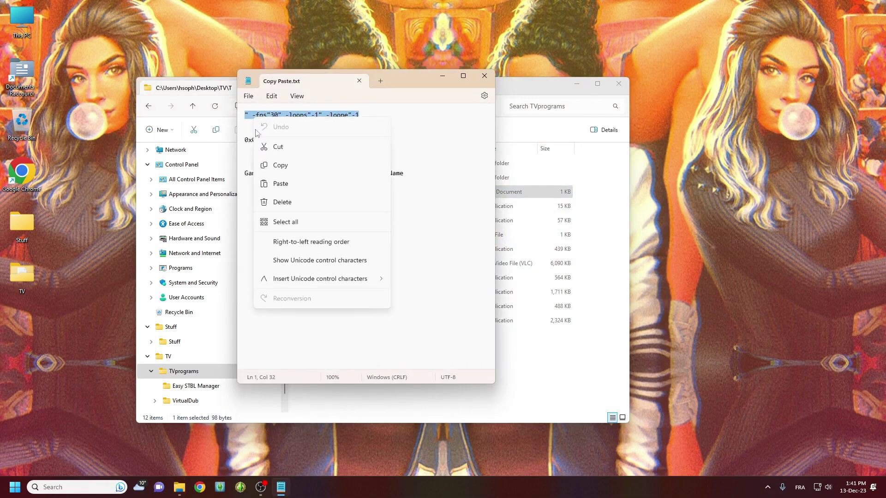
pyautogui.click(268, 164)
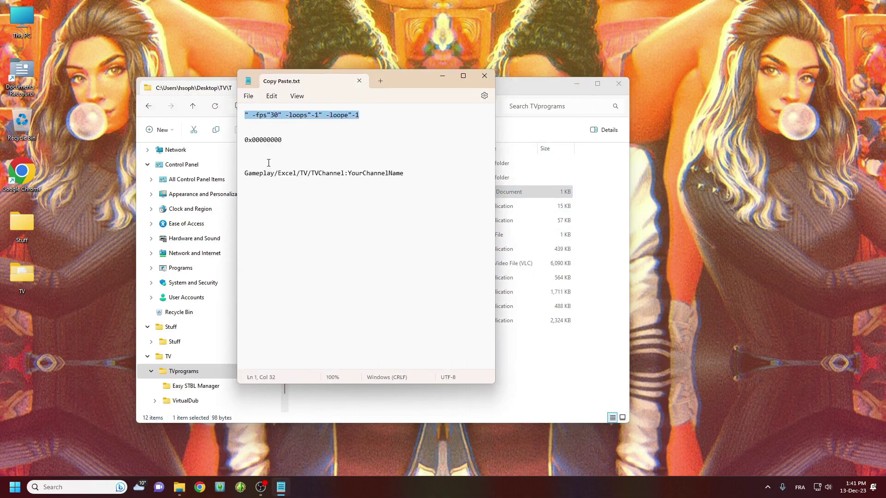
pyautogui.click(359, 80)
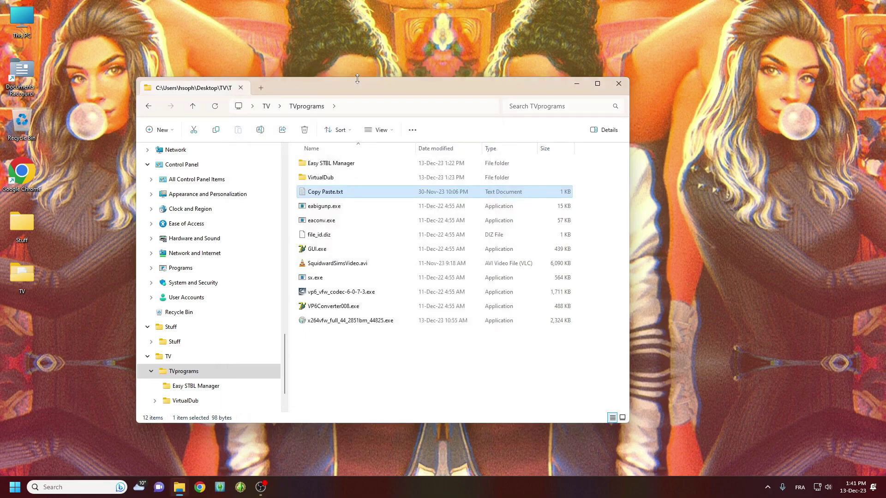
# Start GUI.exe from the TVprograms folder and load SquidwardSimsVideo.wav from VDub Files as the input file
pyautogui.doubleClick(335, 250)
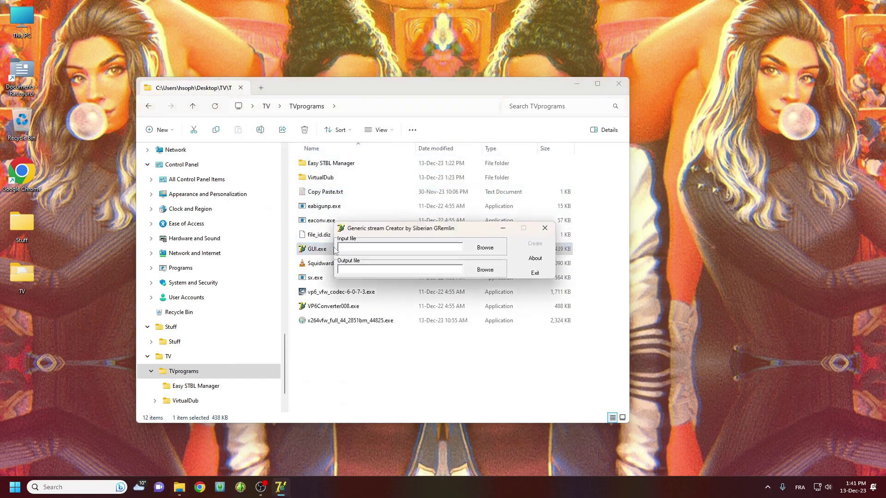
pyautogui.click(485, 248)
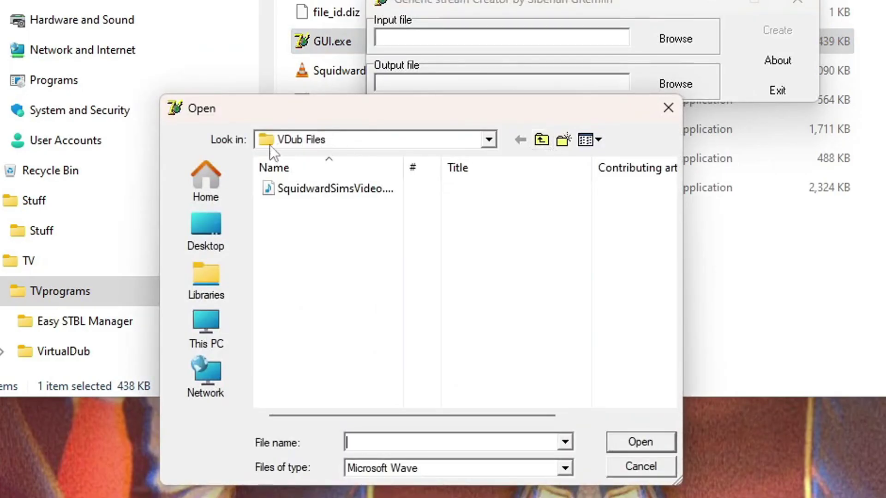
pyautogui.click(542, 140)
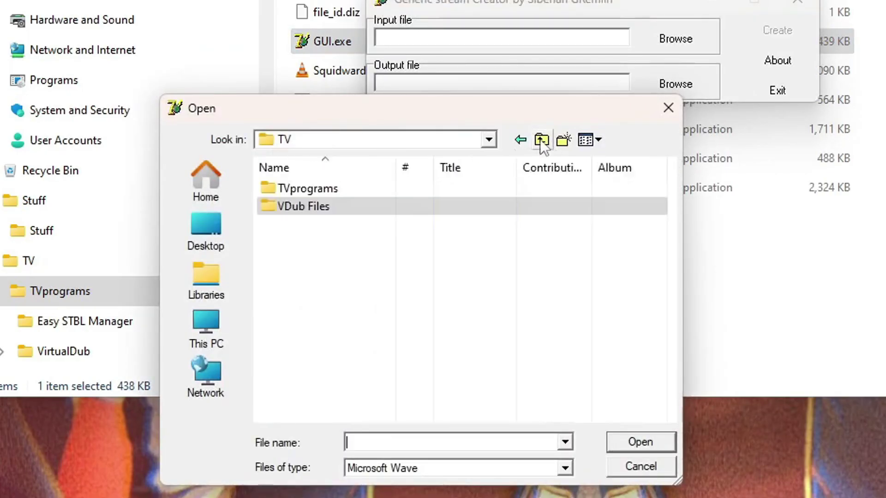
pyautogui.doubleClick(368, 203)
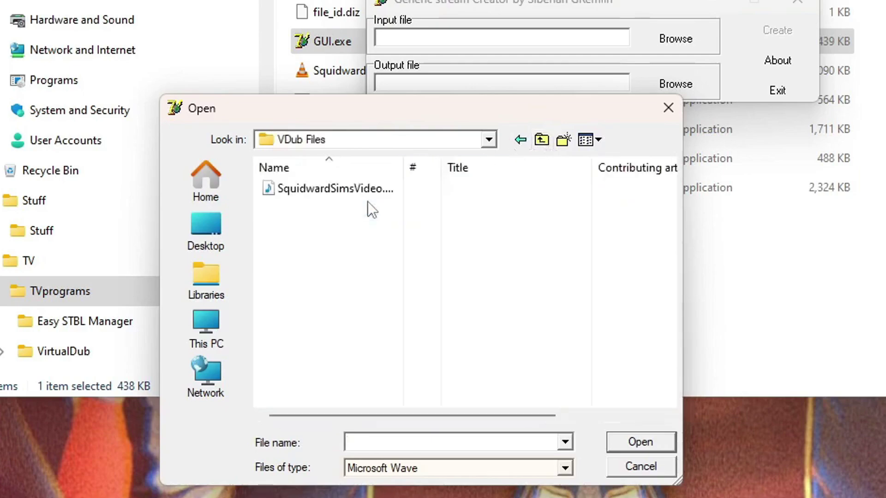
pyautogui.moveTo(403, 168); pyautogui.dragTo(468, 171)
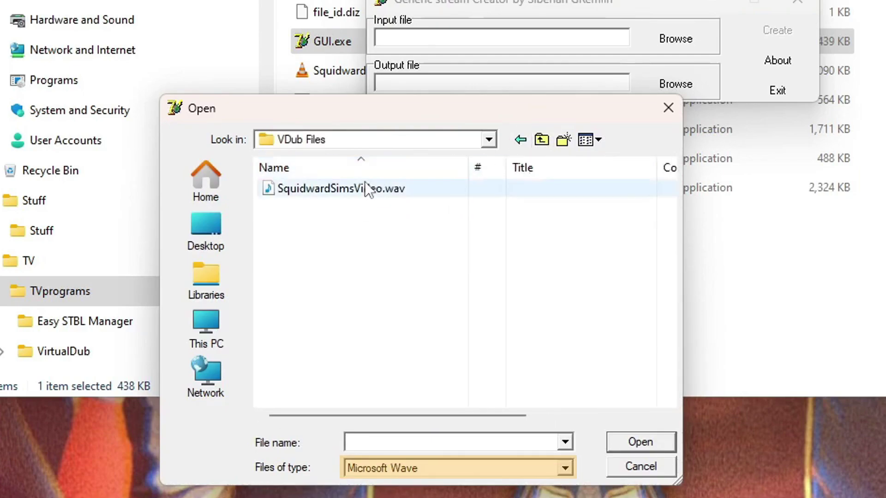
pyautogui.doubleClick(355, 189)
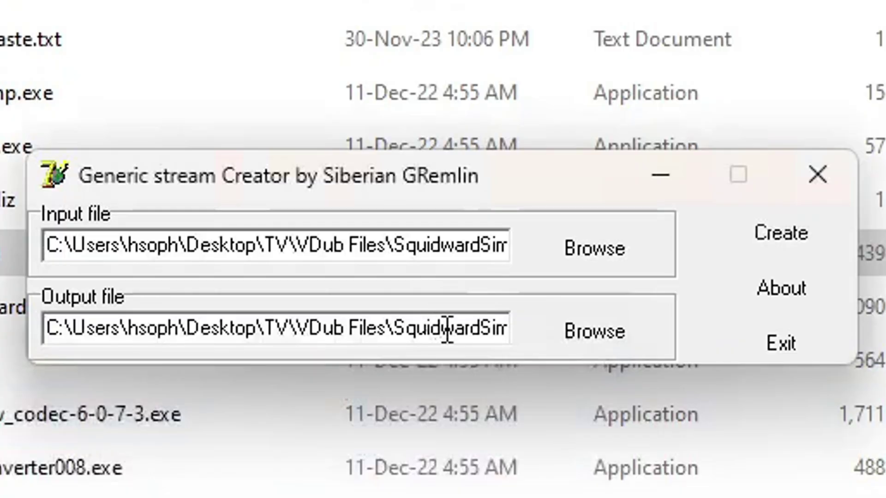
# Create the SquidwardSimsVideo.dat stream with the copied fps and loop parameters appended to its output path, and check the VDub Files folder
pyautogui.click(447, 328)
pyautogui.press('End')
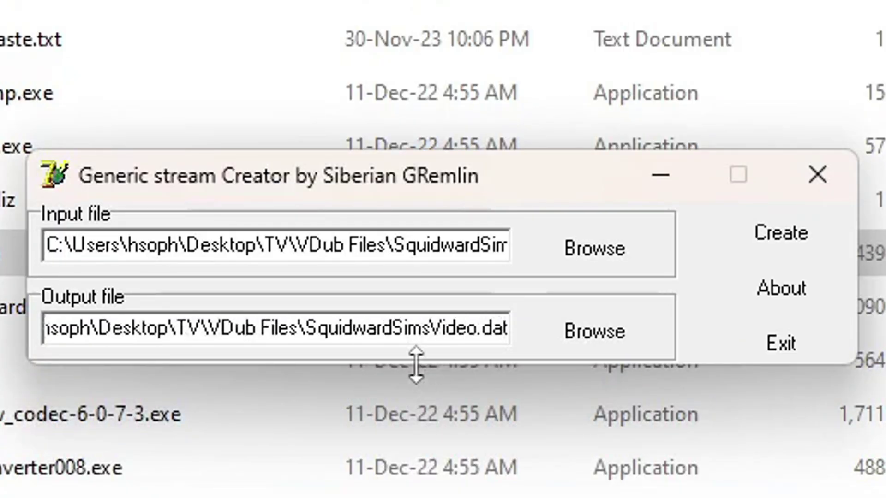
pyautogui.rightClick(507, 329)
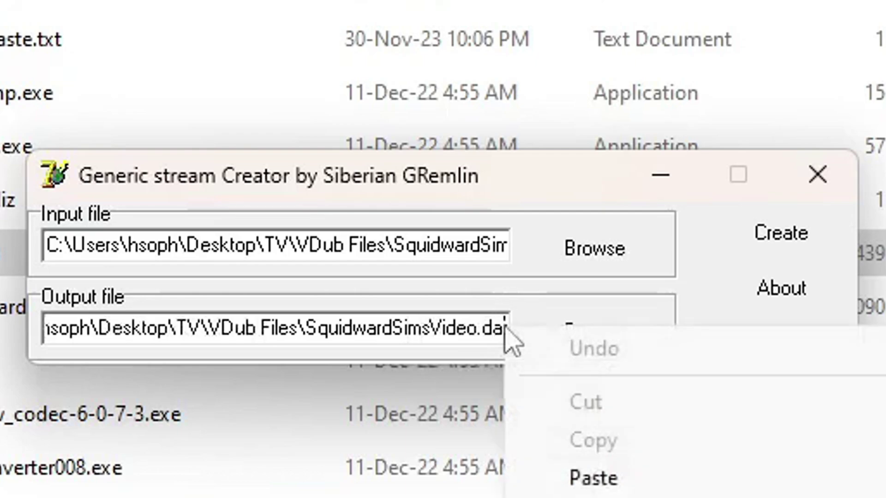
pyautogui.click(609, 478)
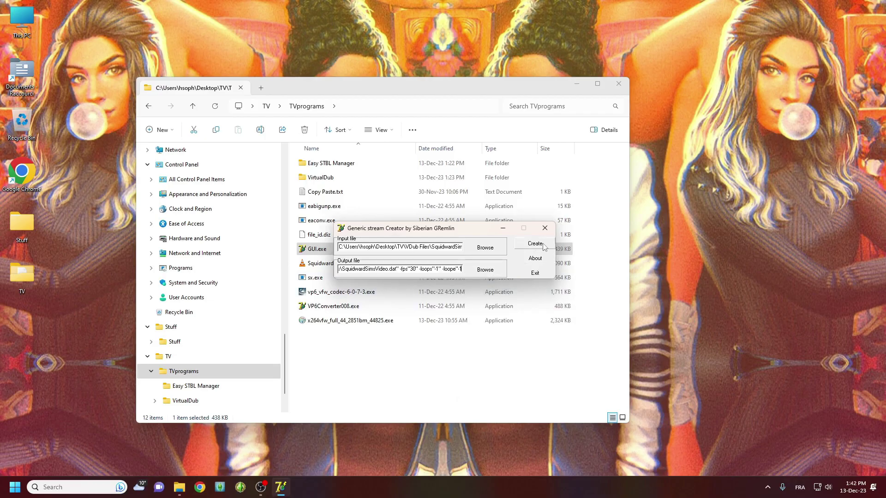
pyautogui.click(535, 243)
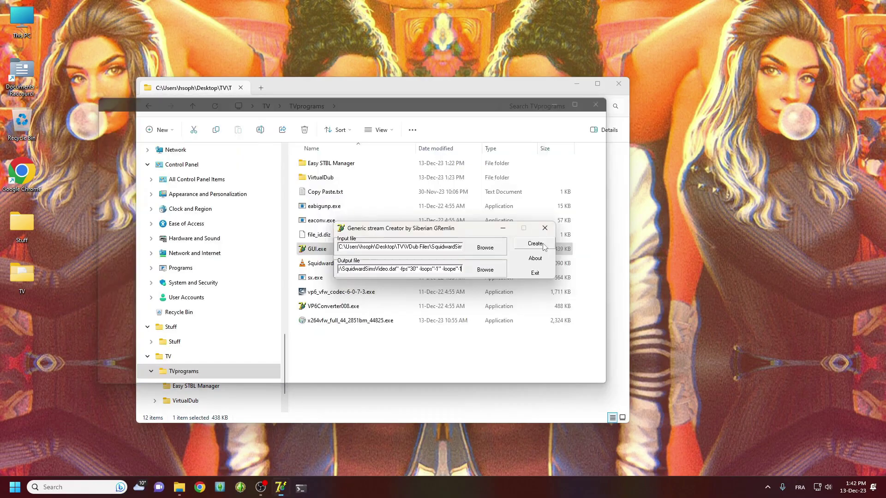
pyautogui.click(544, 228)
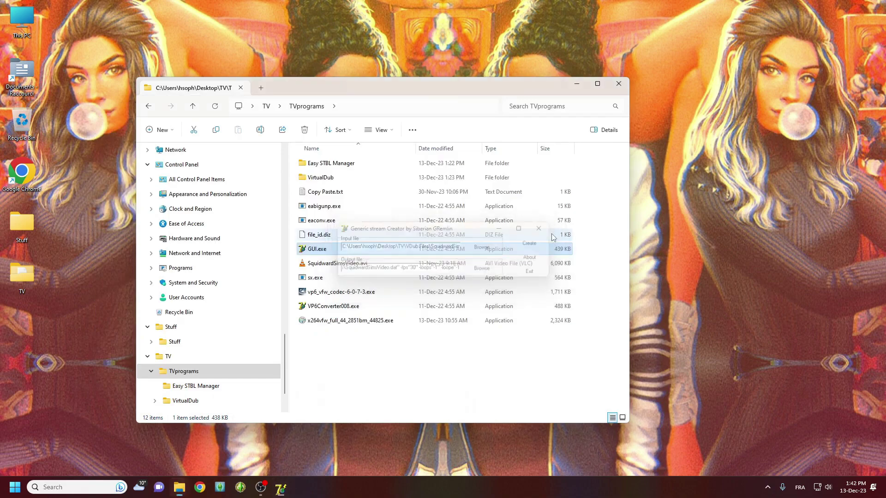
pyautogui.click(269, 110)
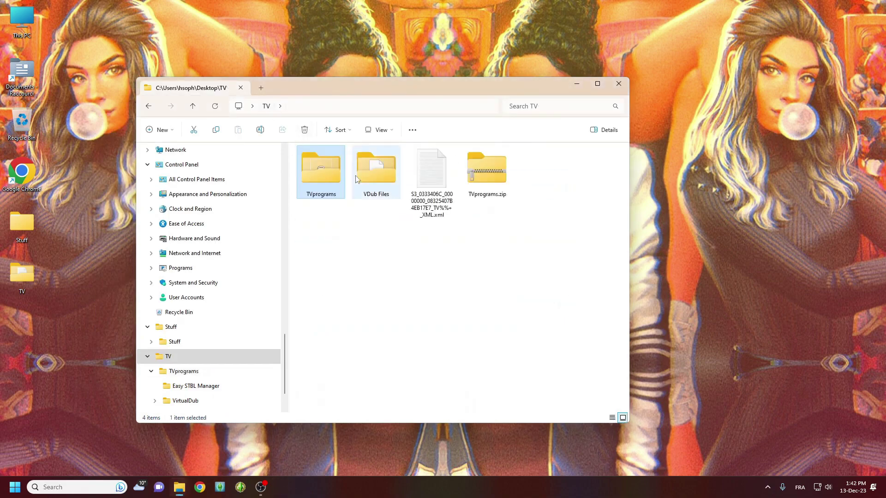
pyautogui.doubleClick(381, 175)
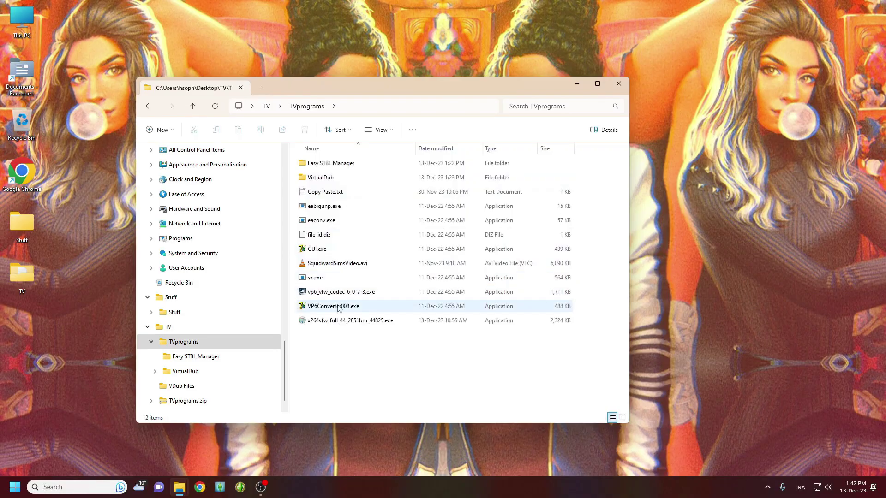
# Start VP6Converter008.exe from TVprograms, load SquidwardSimsVideo.avi from VDub Files as the input video, and enable audio
pyautogui.doubleClick(371, 307)
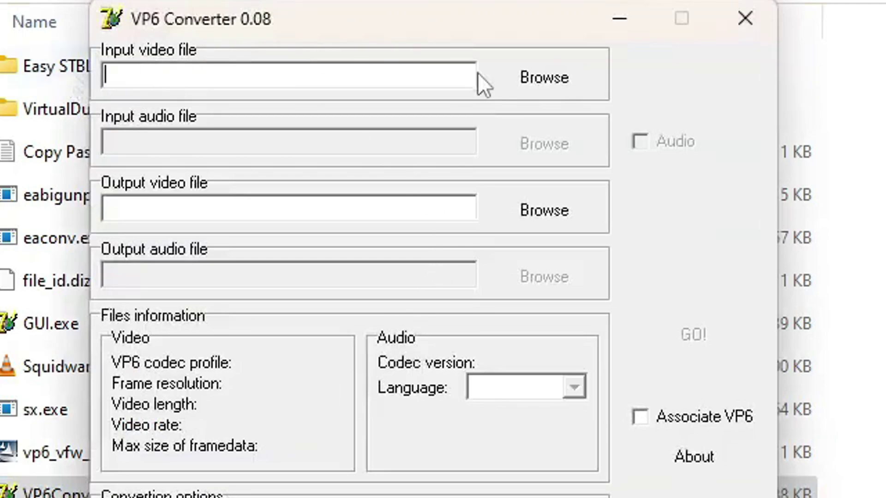
pyautogui.click(530, 81)
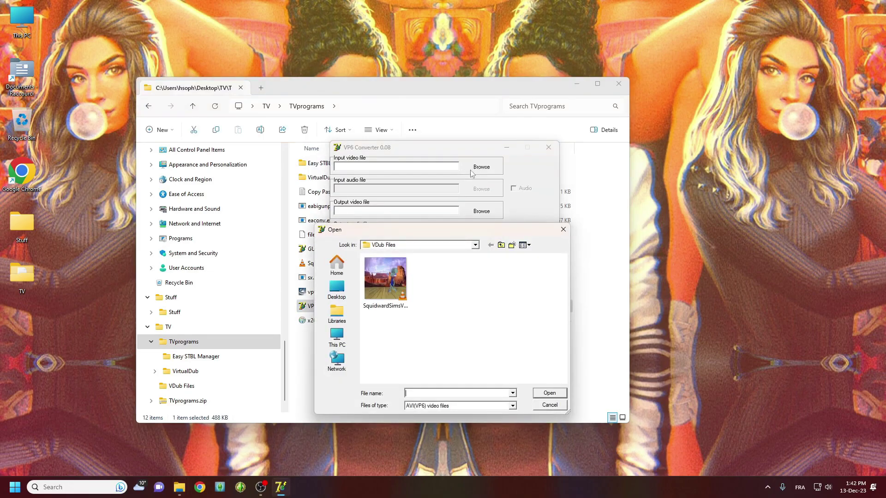
pyautogui.click(387, 286)
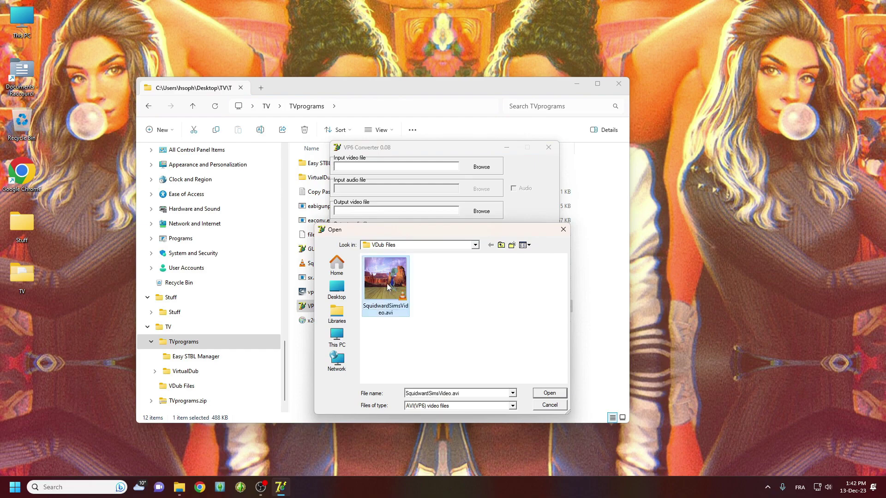
pyautogui.doubleClick(388, 286)
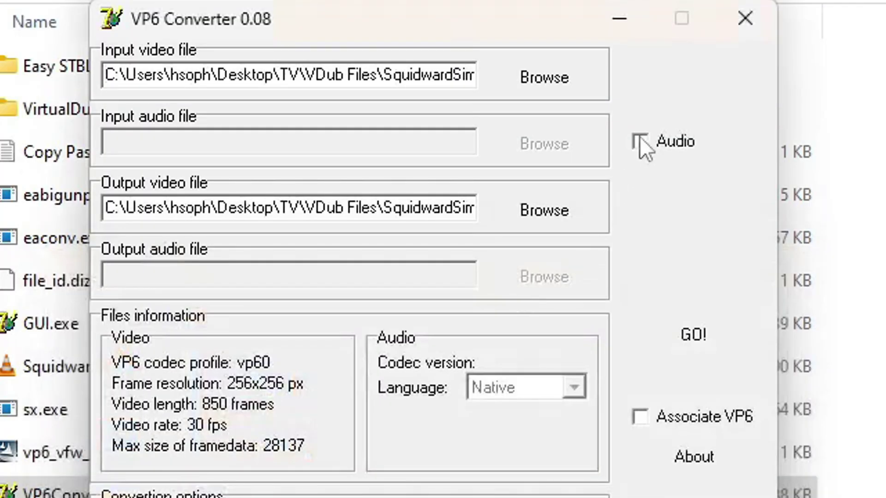
pyautogui.click(641, 141)
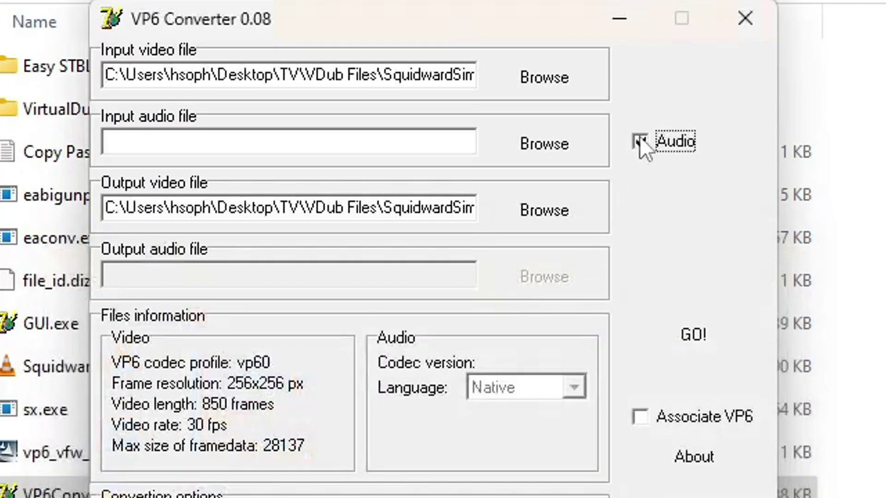
# Load the SquidwardSimsVideo audio stream from VDub Files as the input audio, convert the video to VP6, and close the converter
pyautogui.click(565, 144)
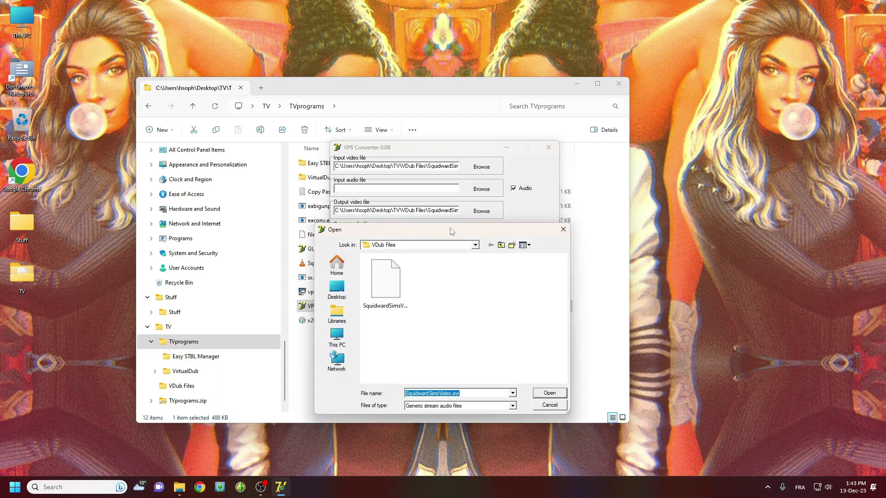
pyautogui.doubleClick(391, 286)
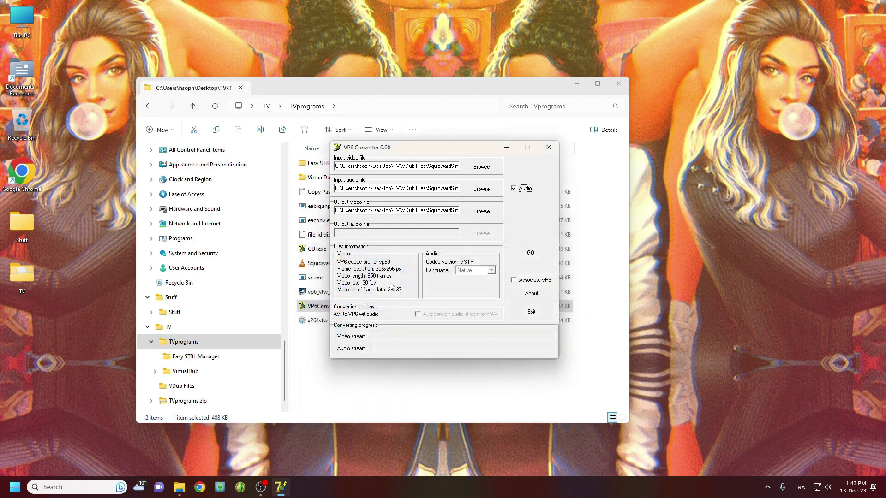
pyautogui.click(531, 255)
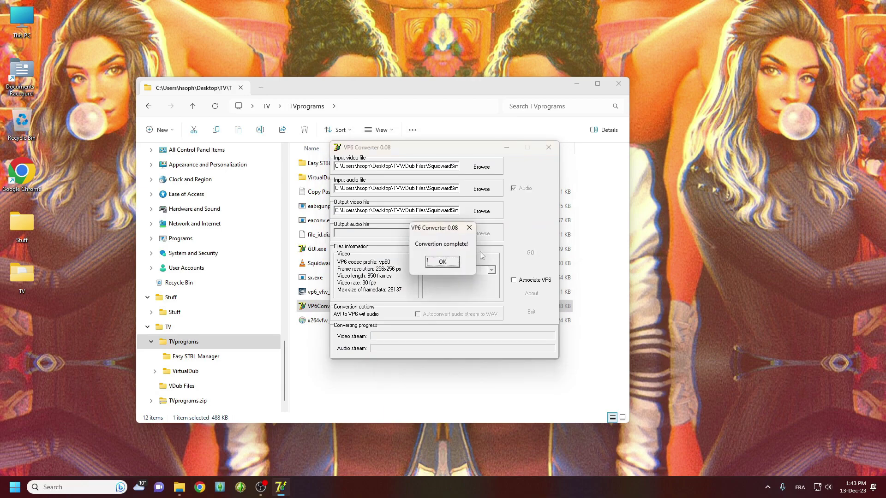
pyautogui.click(441, 262)
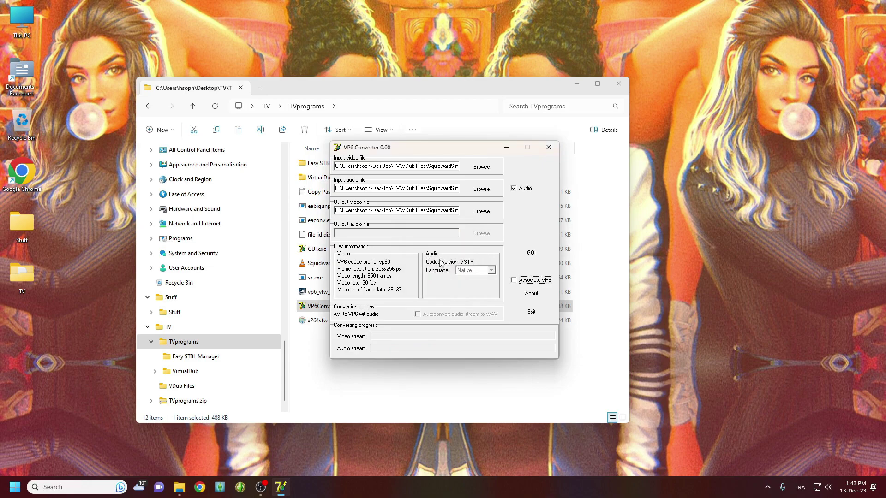
pyautogui.click(548, 148)
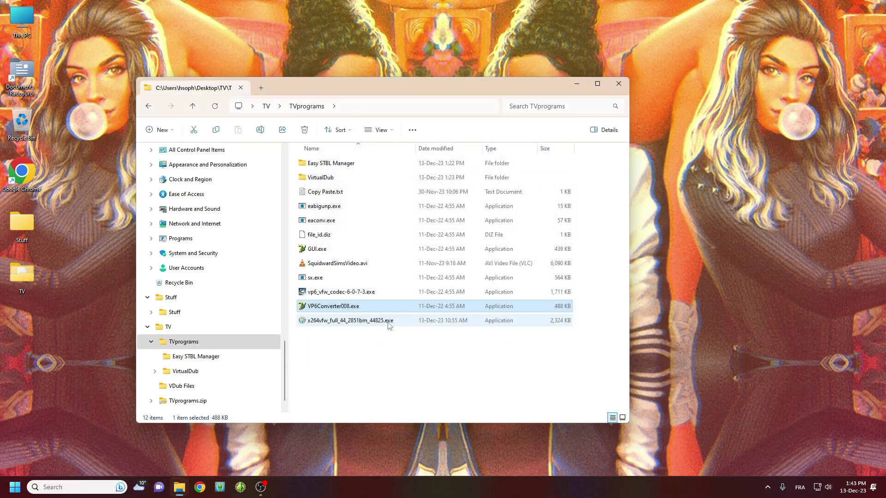
pyautogui.click(383, 342)
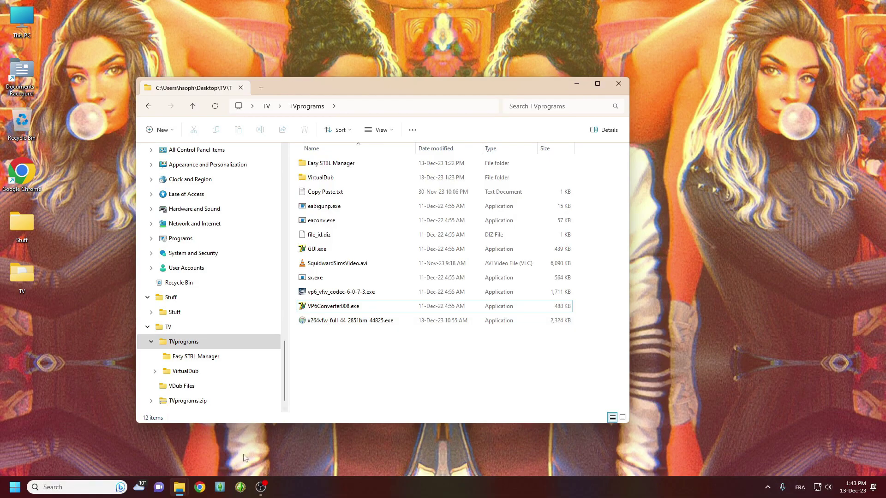
# Start s3pe in a maximized window and create a new empty package
pyautogui.click(239, 487)
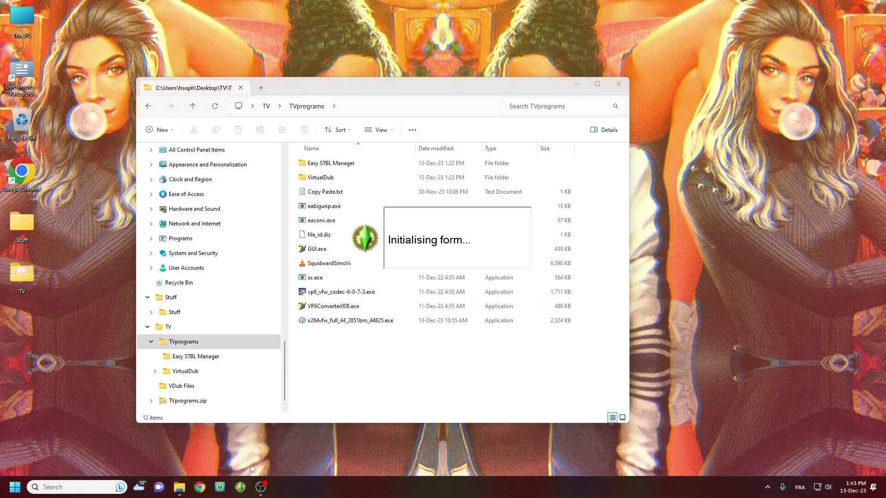
pyautogui.click(760, 79)
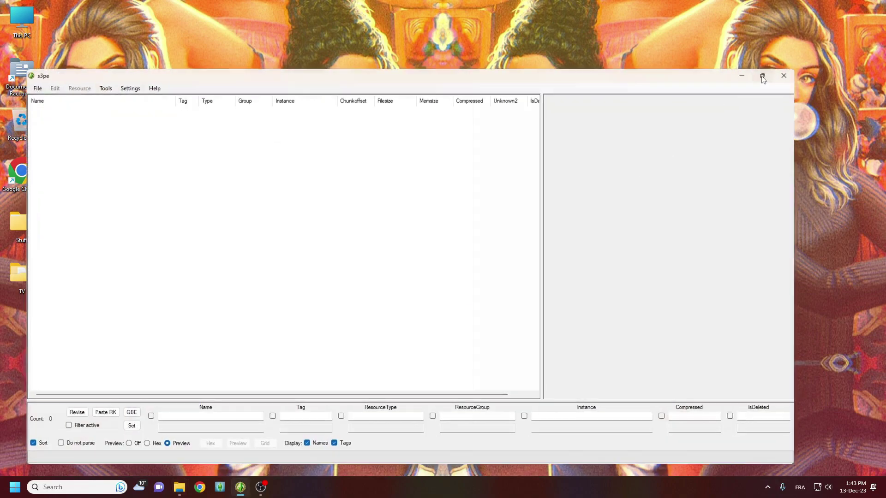
pyautogui.click(11, 16)
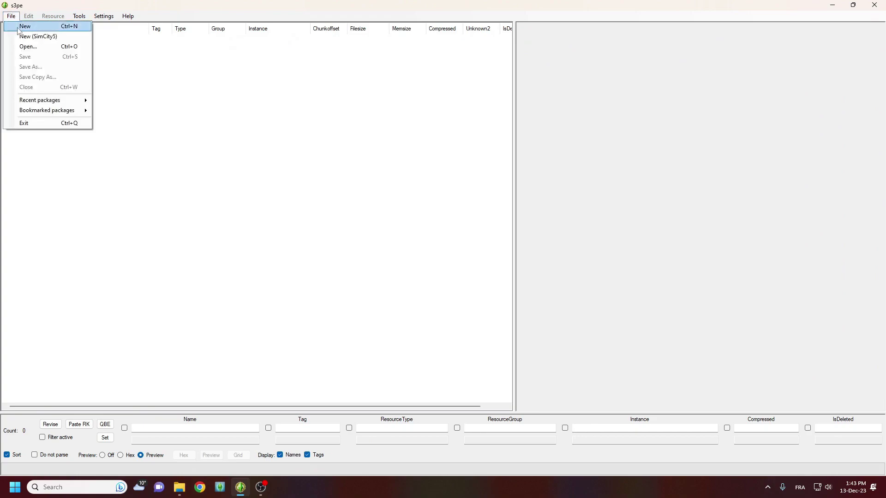
pyautogui.click(19, 31)
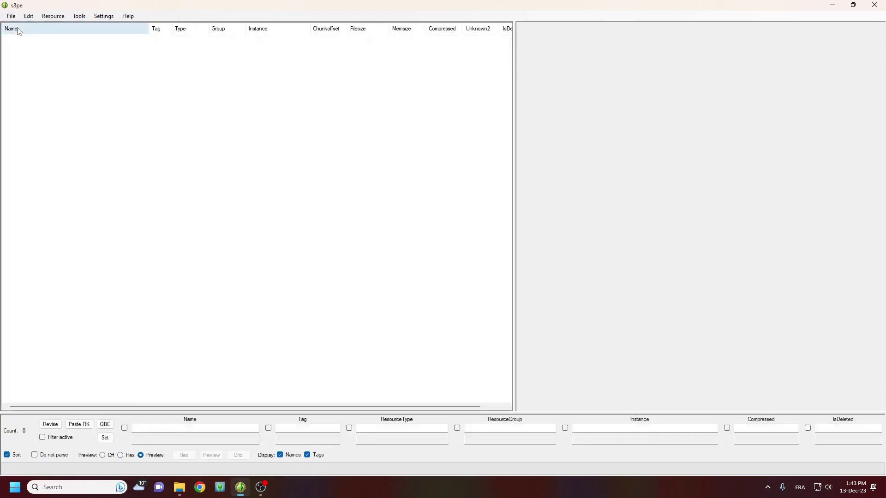
# Import S3_0333406C_00000000_08325407B4EB17E7_TV%%+_XML.xml from the TV folder into the package, keeping its default resource details
pyautogui.click(52, 16)
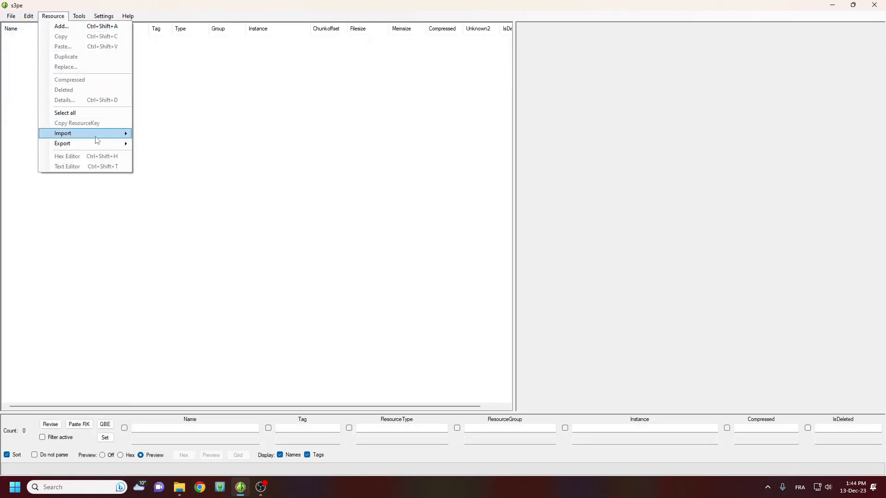
pyautogui.moveTo(106, 134)
pyautogui.click(153, 135)
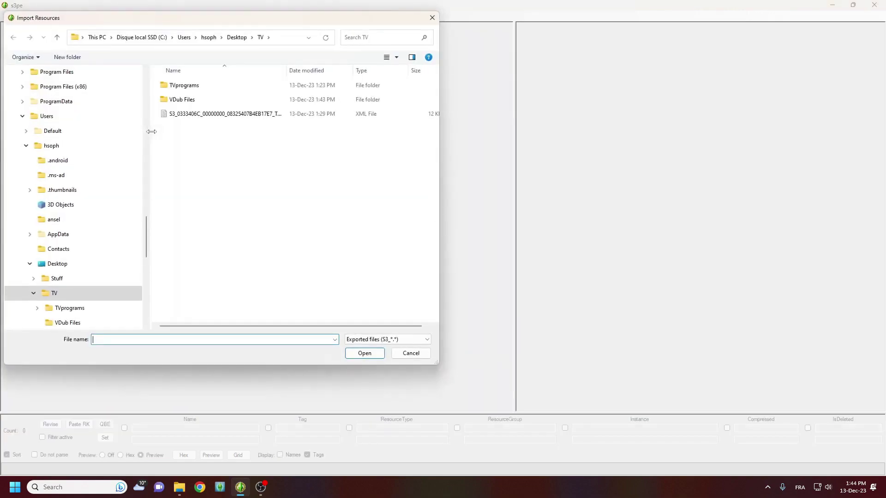
pyautogui.click(201, 119)
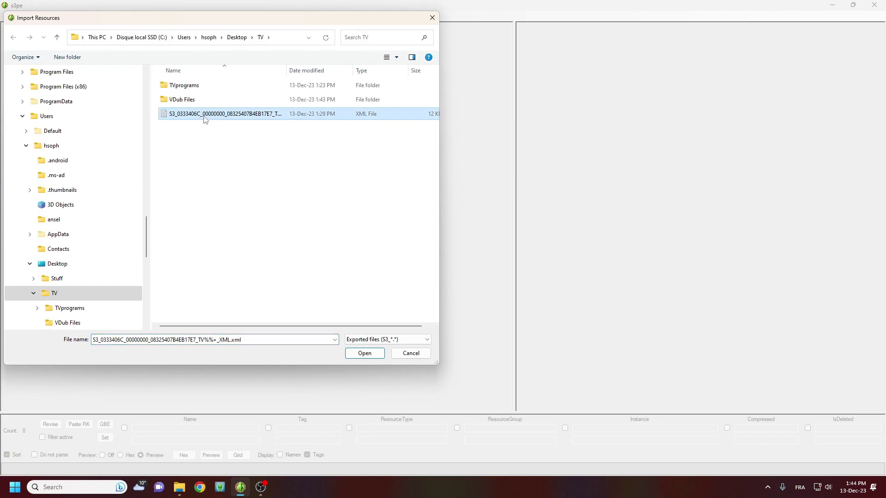
pyautogui.doubleClick(206, 116)
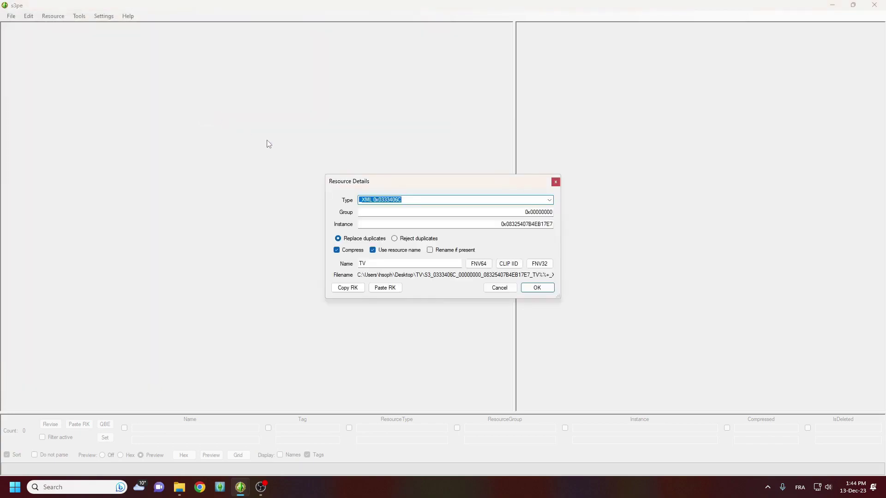
pyautogui.click(538, 288)
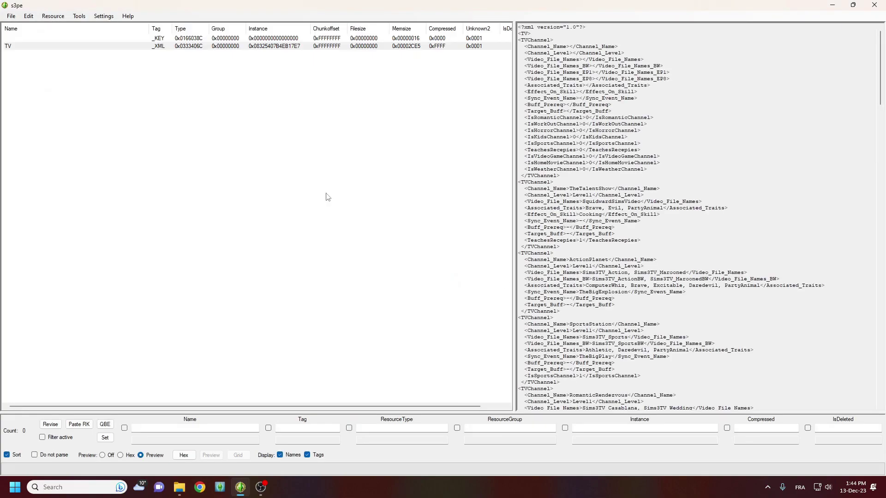
# Choose SquidwardSimsVideo.vp6 from VDub Files as the next resource to import, with all file types shown
pyautogui.click(53, 16)
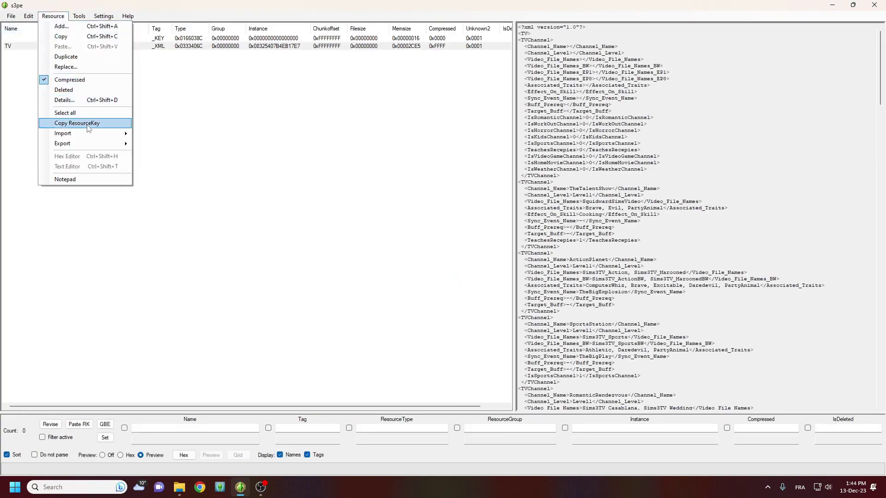
pyautogui.moveTo(122, 134)
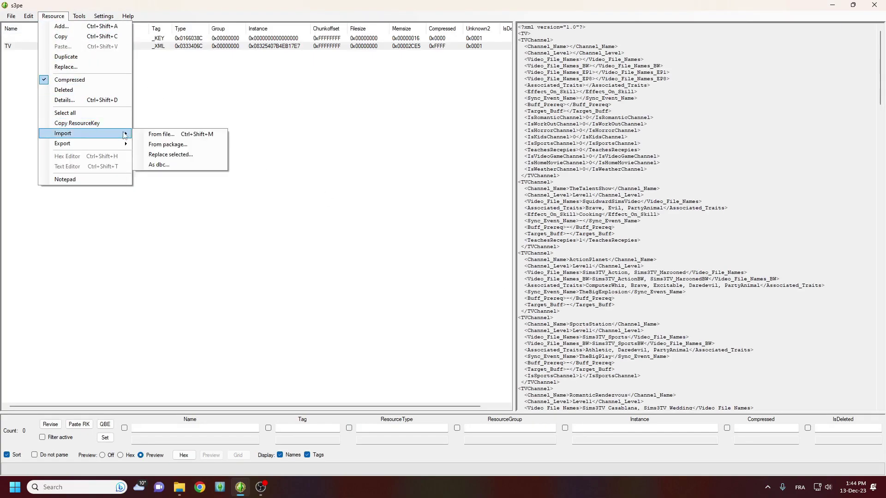
pyautogui.click(146, 135)
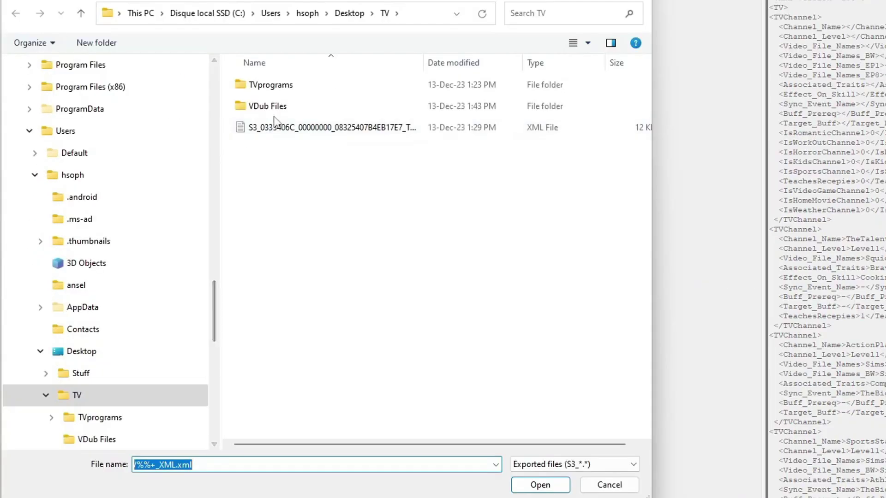
pyautogui.doubleClick(187, 101)
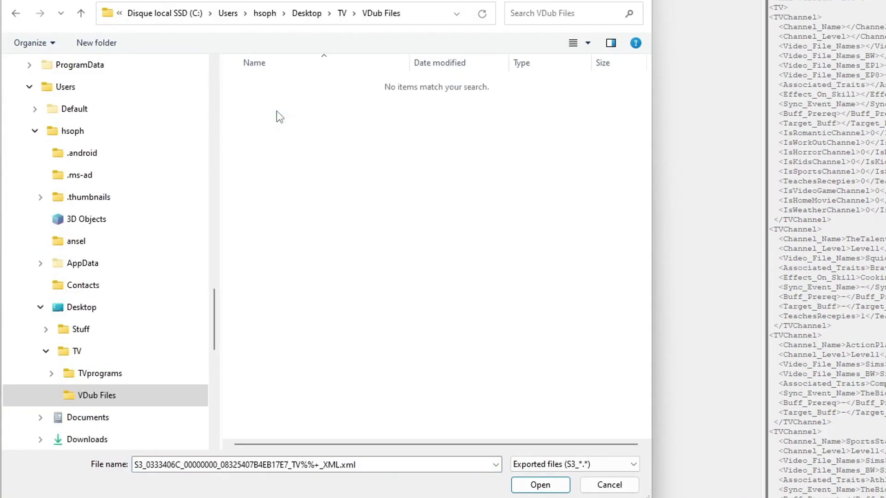
pyautogui.click(613, 465)
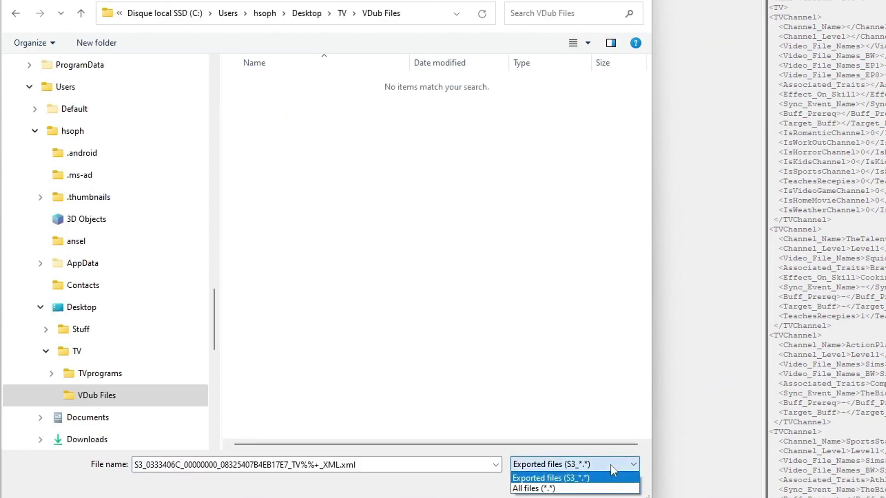
pyautogui.click(597, 489)
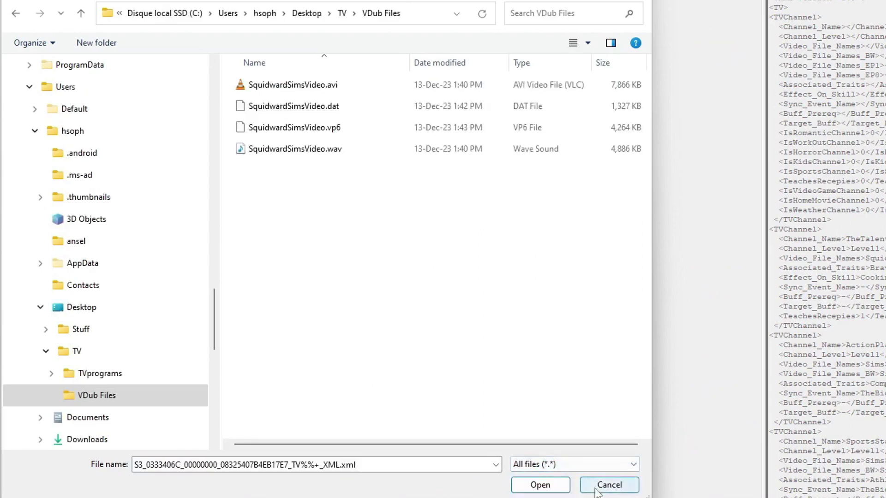
pyautogui.click(308, 129)
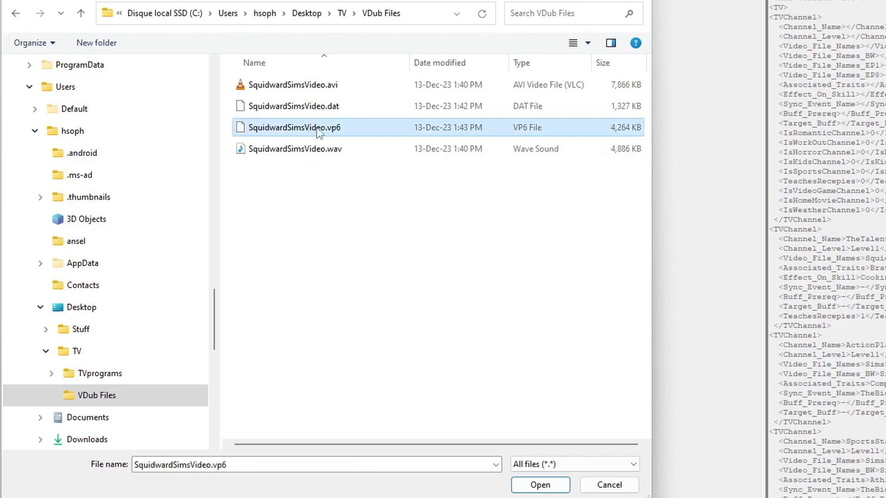
pyautogui.doubleClick(279, 131)
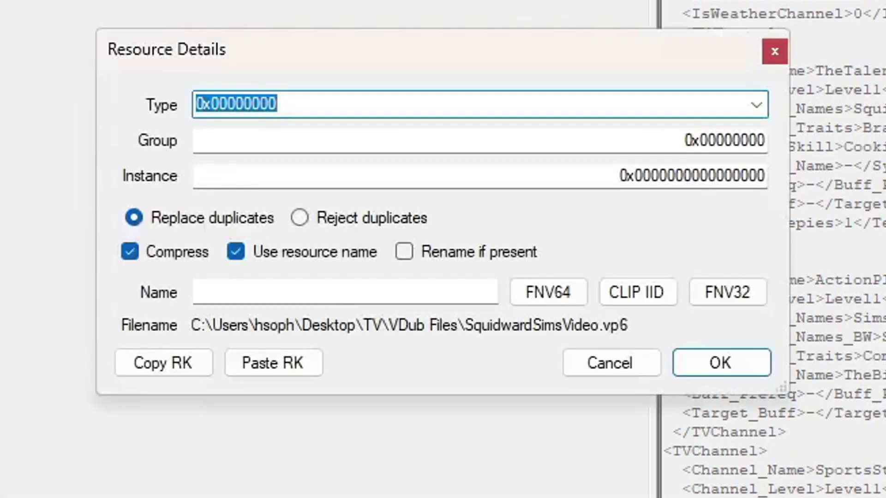
# Import the VP6 file as type _VID 0xB1CC1AF6, named SquidwardSimsVideo, with its instance generated from the FNV64 hash
pyautogui.click(757, 106)
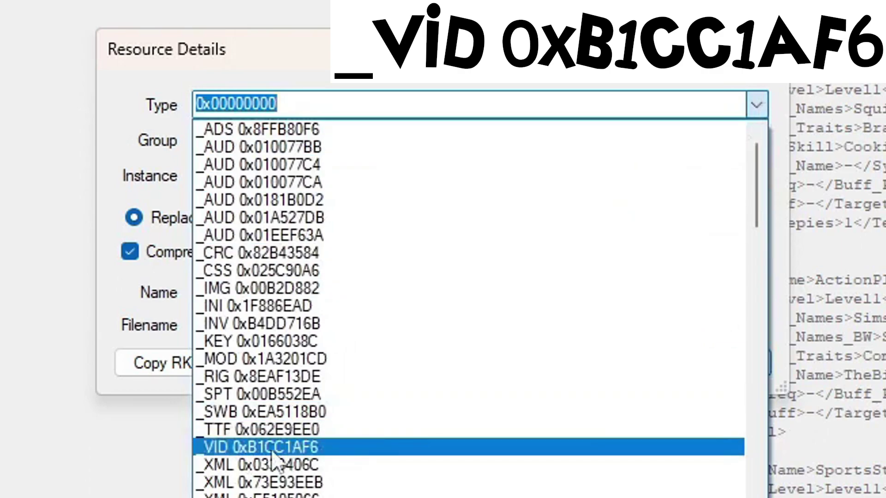
pyautogui.click(351, 450)
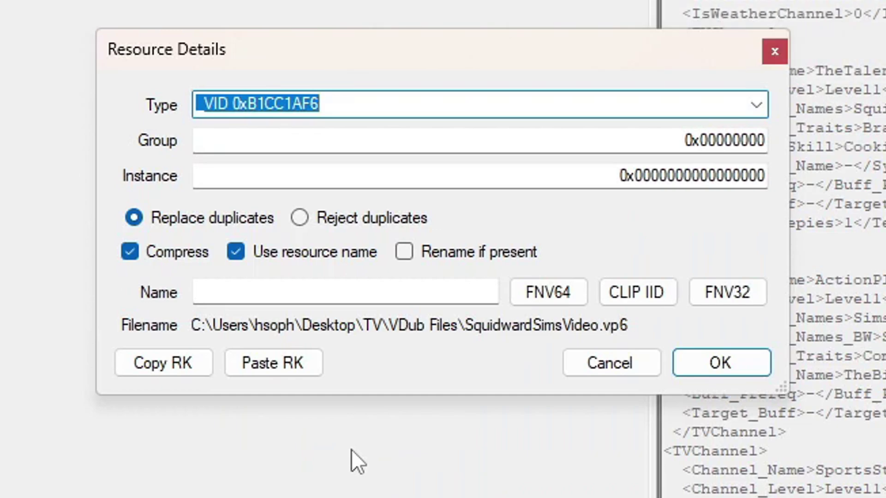
pyautogui.click(320, 300)
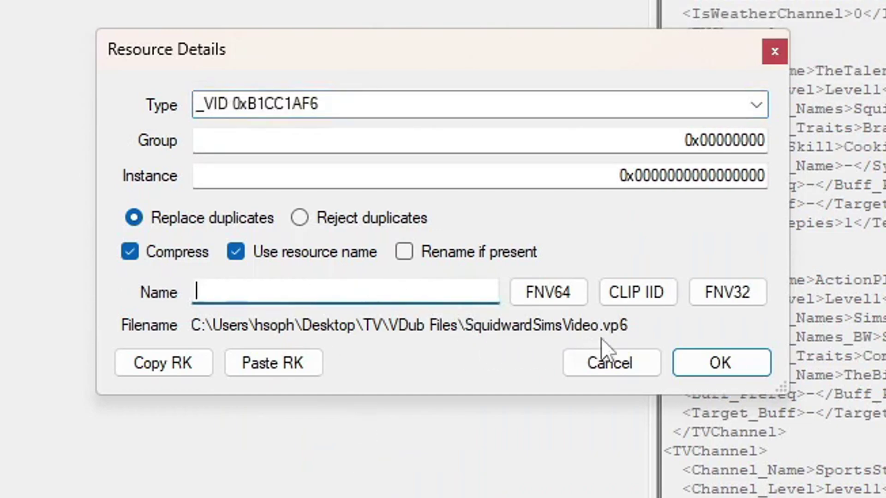
pyautogui.doubleClick(513, 337)
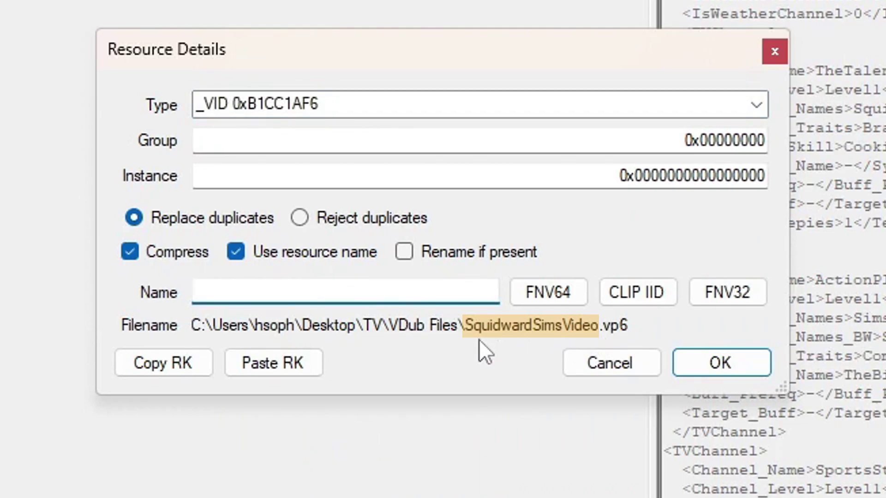
pyautogui.write('Squidwar')
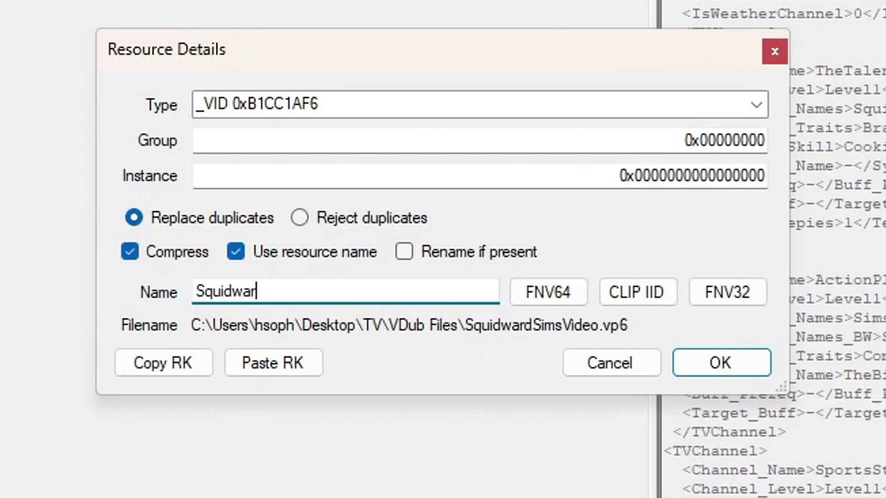
pyautogui.write('dSimsVideo')
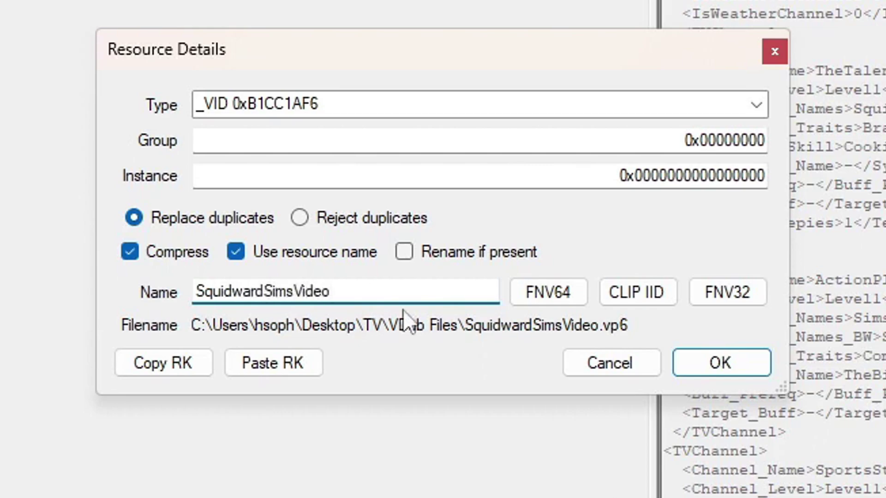
pyautogui.click(546, 284)
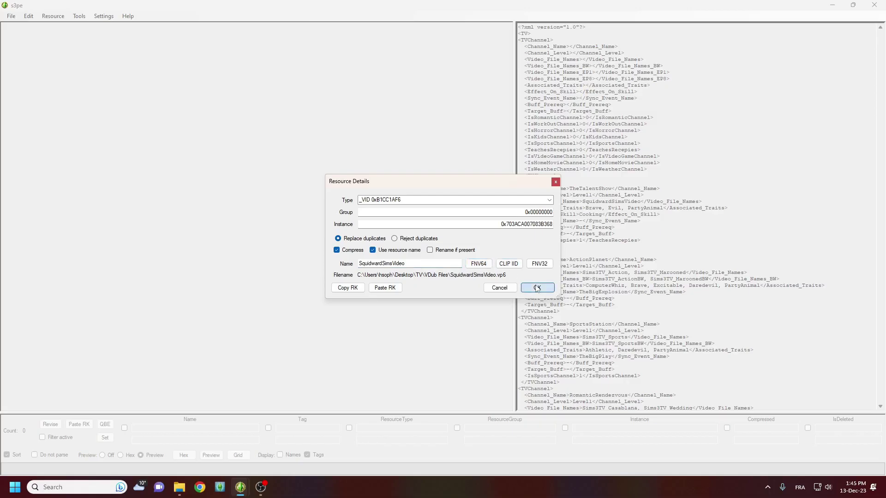
pyautogui.click(721, 363)
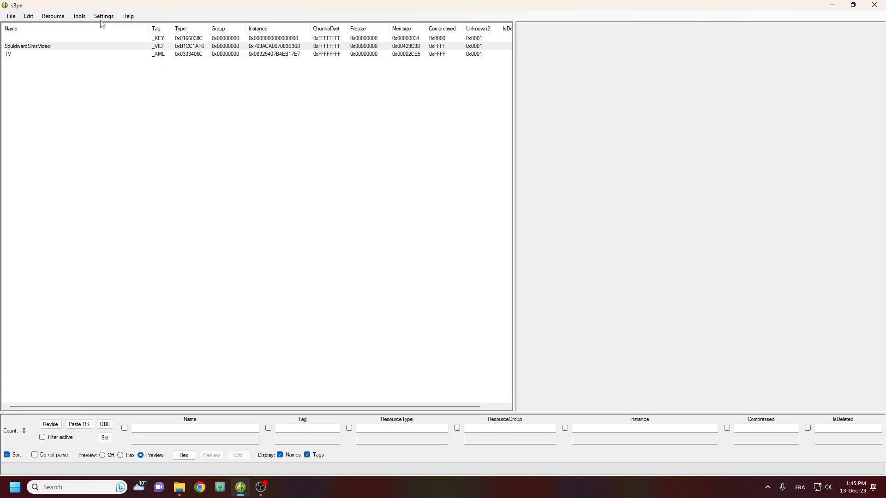
# Calculate the FNV hashes for the text Sheepyk_Squidward_TV_STBL
pyautogui.click(85, 16)
pyautogui.click(89, 27)
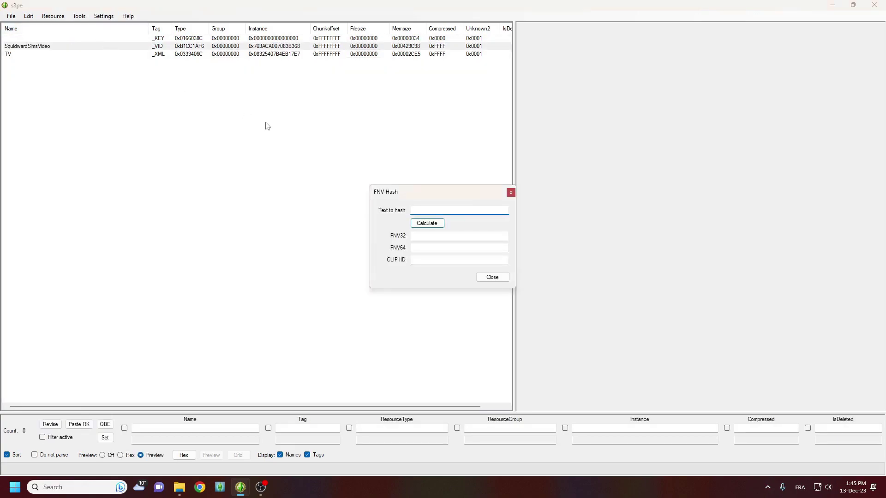
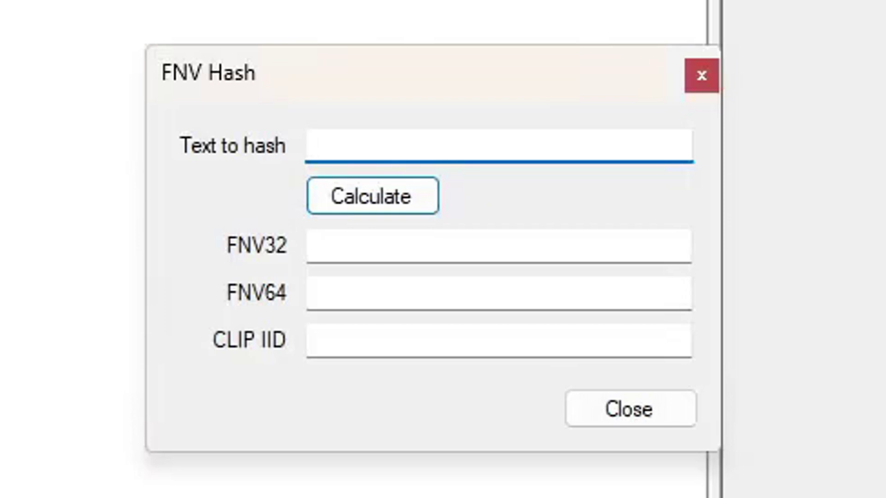
pyautogui.write('Sh')
pyautogui.write('eep')
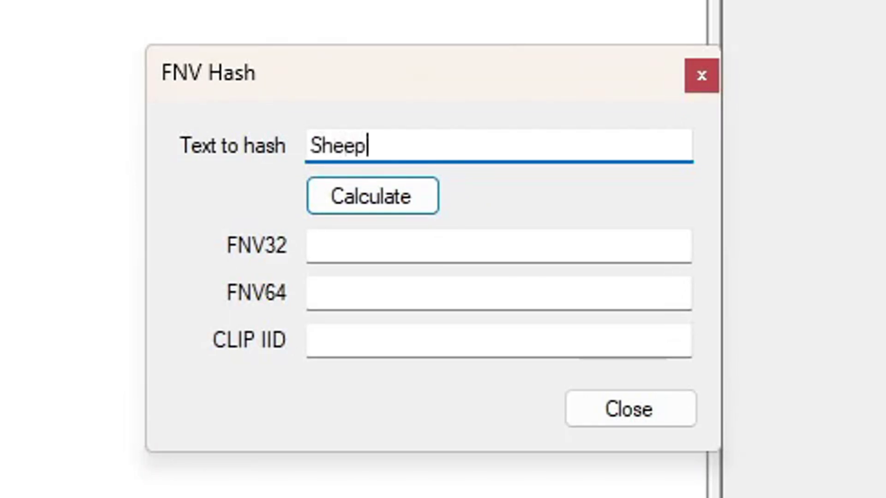
pyautogui.write('yk_Squi')
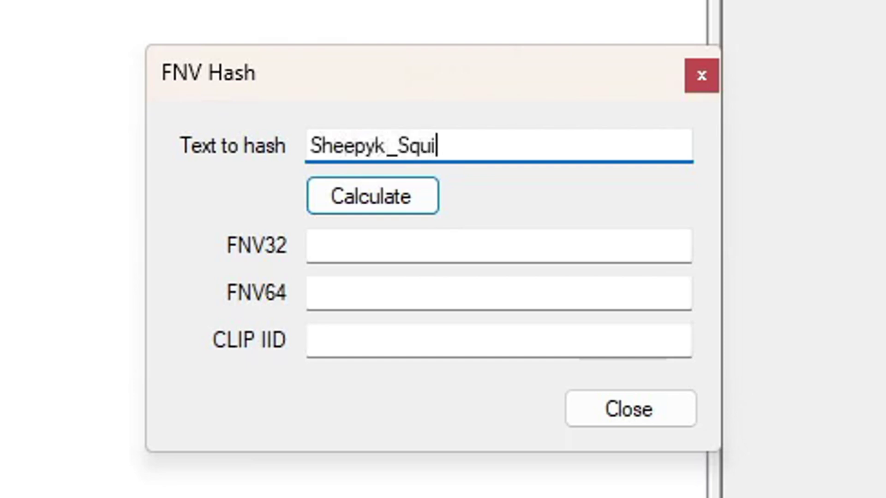
pyautogui.write('dward_')
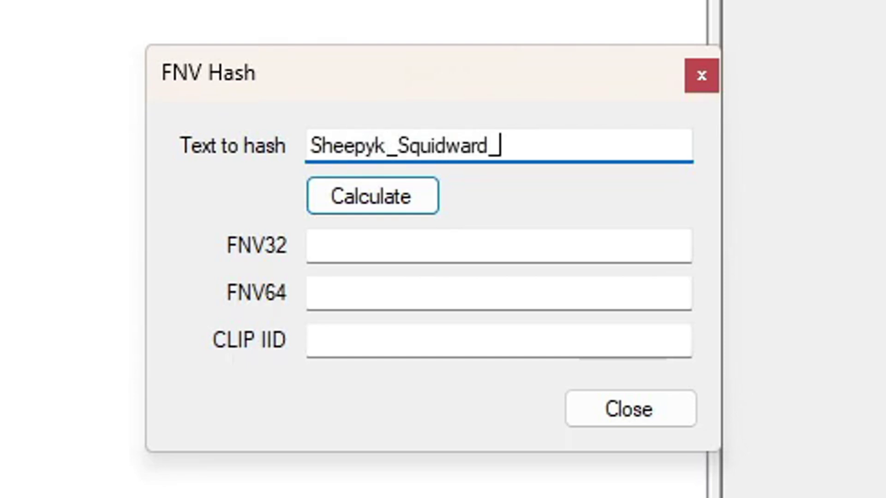
pyautogui.write('TV_STBL')
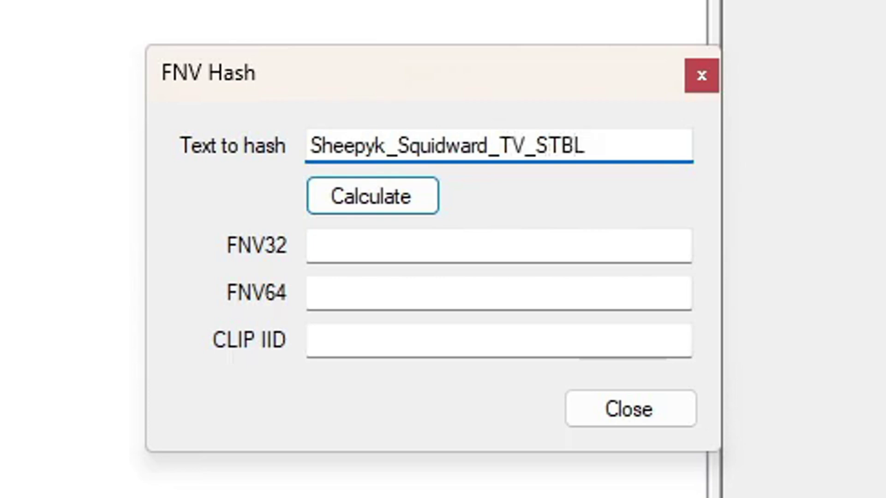
pyautogui.click(379, 200)
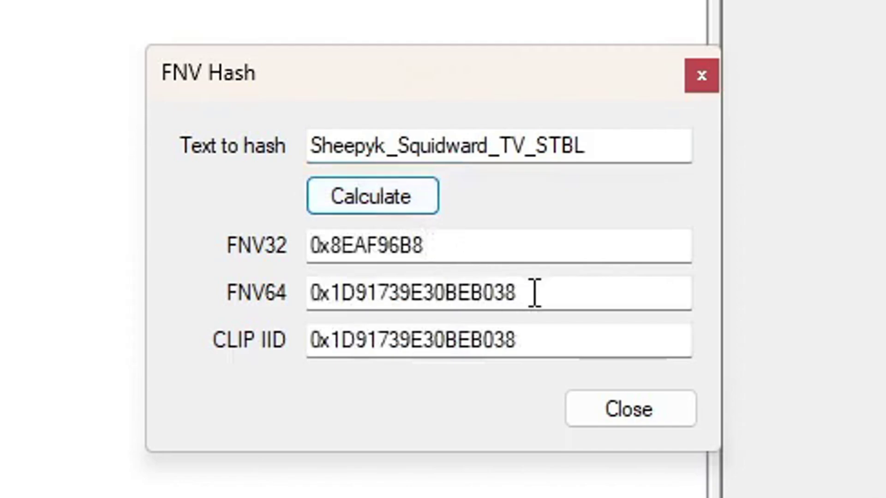
# Copy the FNV64 hash without its leading 0x1D, and close the hash calculator
pyautogui.moveTo(535, 294); pyautogui.dragTo(357, 289)
pyautogui.rightClick(490, 292)
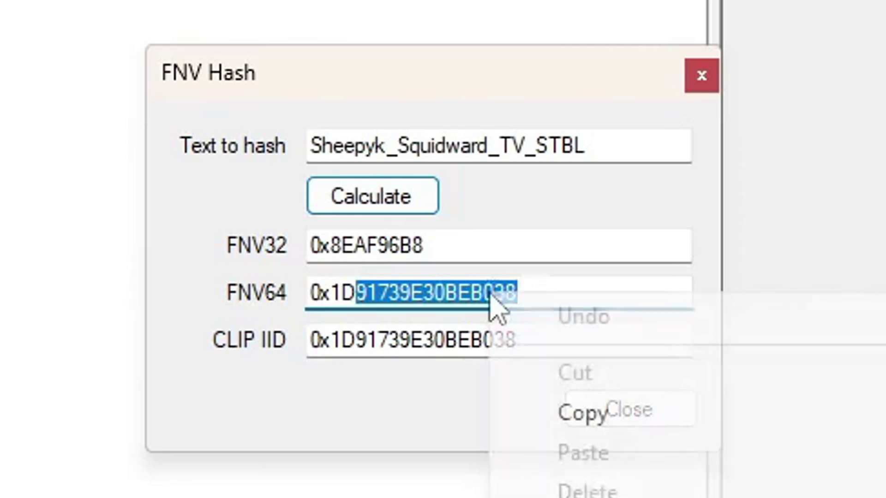
pyautogui.click(576, 408)
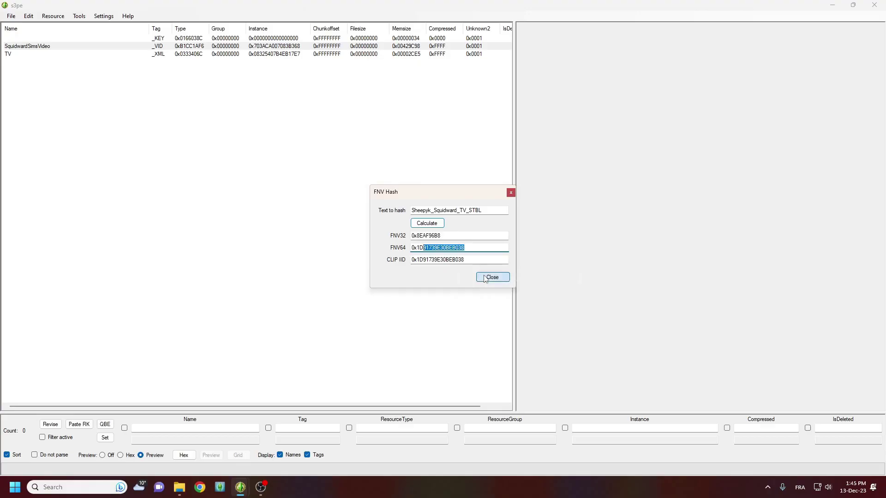
pyautogui.click(600, 412)
# Begin adding a new resource to the package with the type STBL 0x220557DA
pyautogui.click(60, 15)
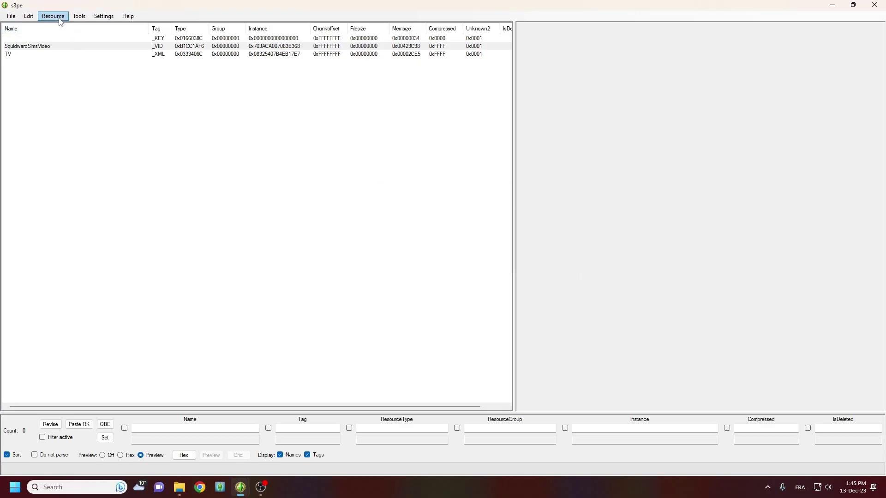
pyautogui.click(61, 26)
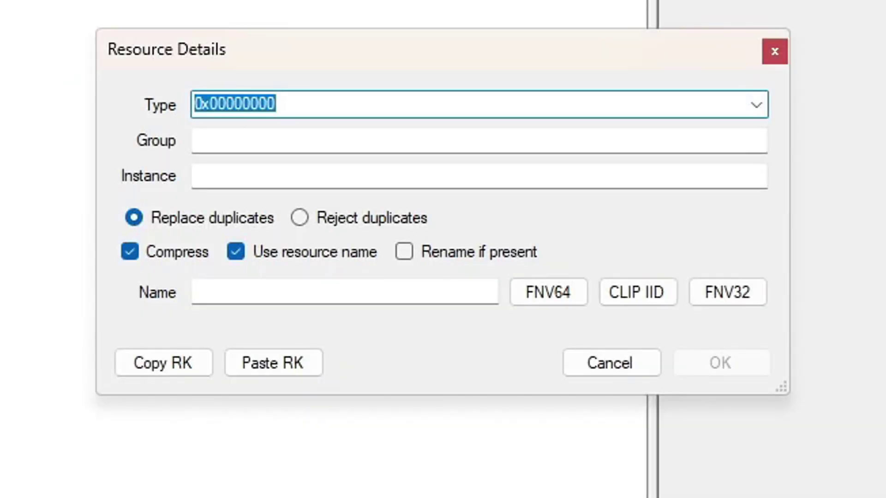
pyautogui.click(756, 105)
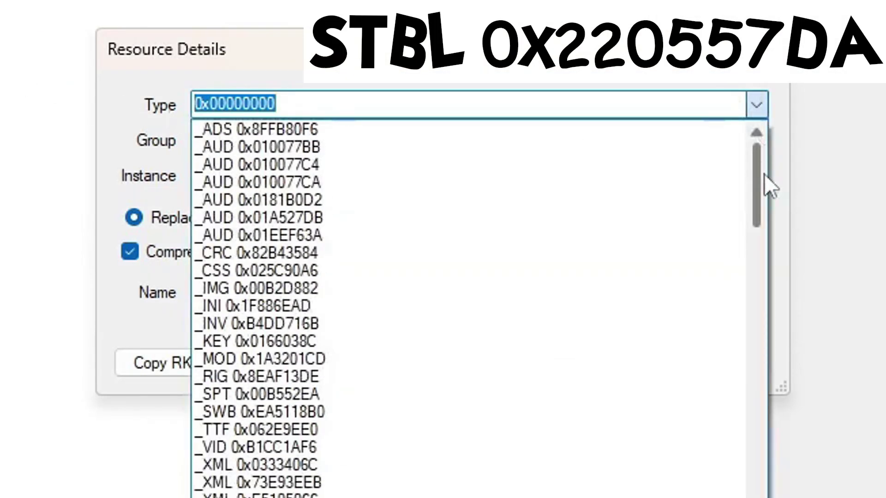
pyautogui.moveTo(764, 174); pyautogui.dragTo(717, 465)
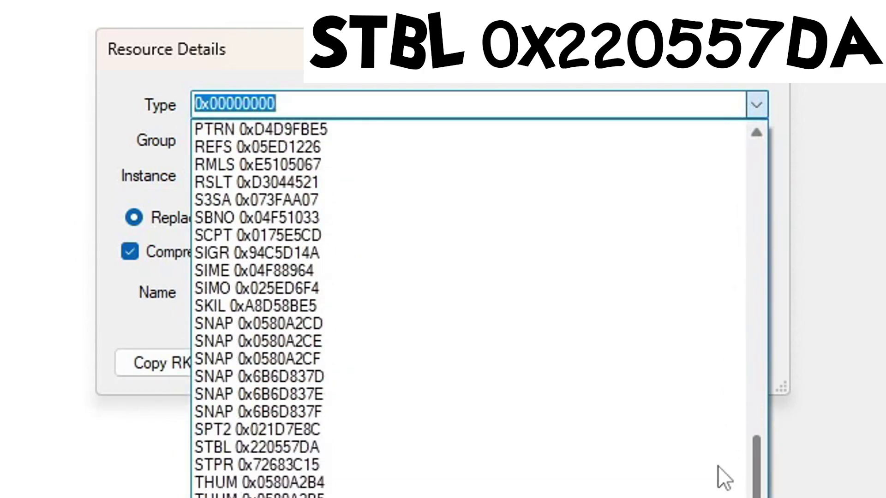
pyautogui.click(343, 447)
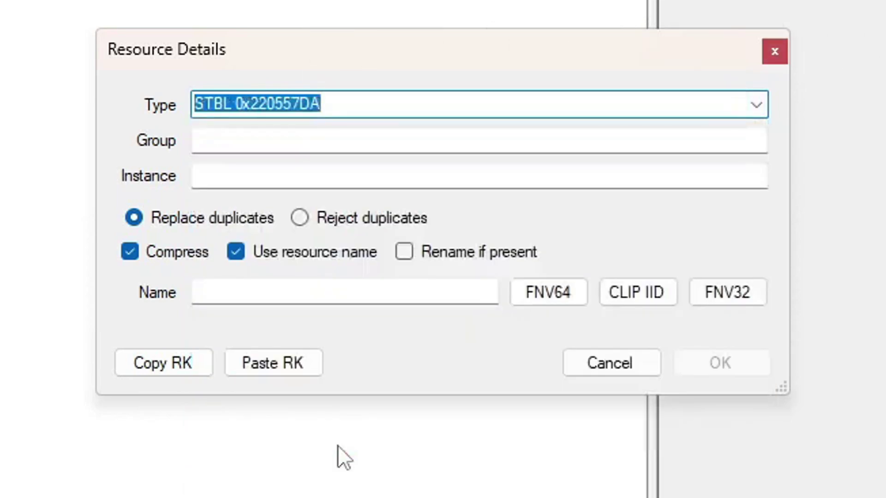
# Set the STBL resource's instance to 0x0091739E30BEB038, using 0x00 followed by the copied hash digits
pyautogui.click(405, 185)
pyautogui.write('0')
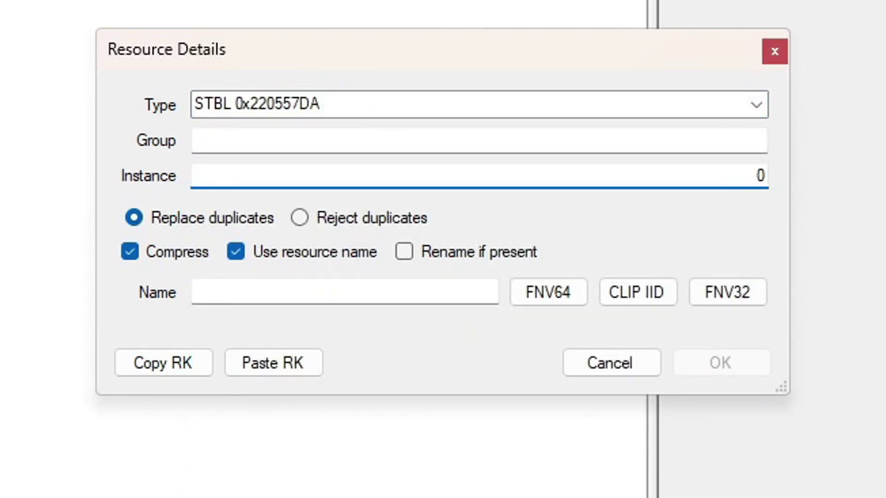
pyautogui.write('x00')
pyautogui.rightClick(766, 175)
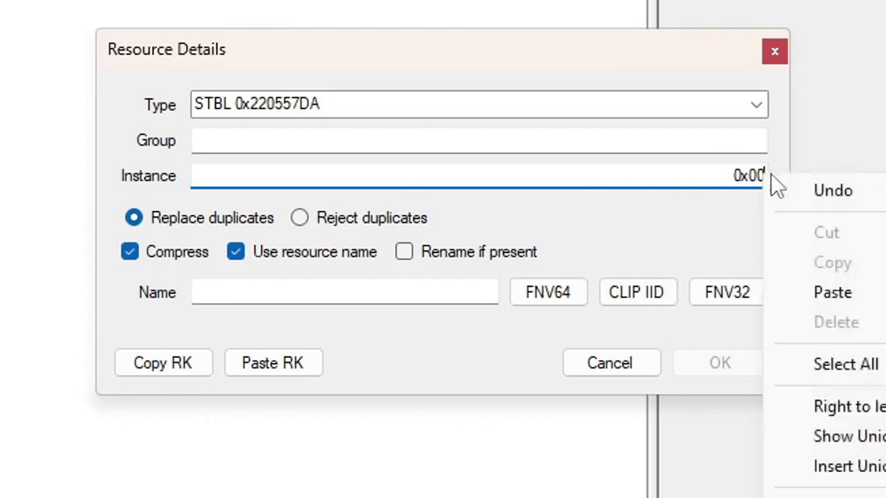
pyautogui.click(804, 295)
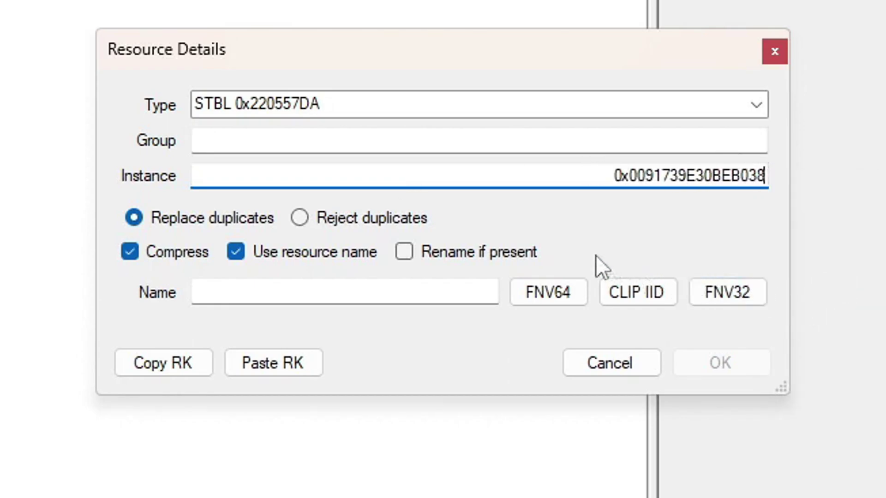
# Copy the value 0x00000000 from Copy Paste.txt in the TVprograms folder for the resource's group, and close the text file
pyautogui.click(638, 140)
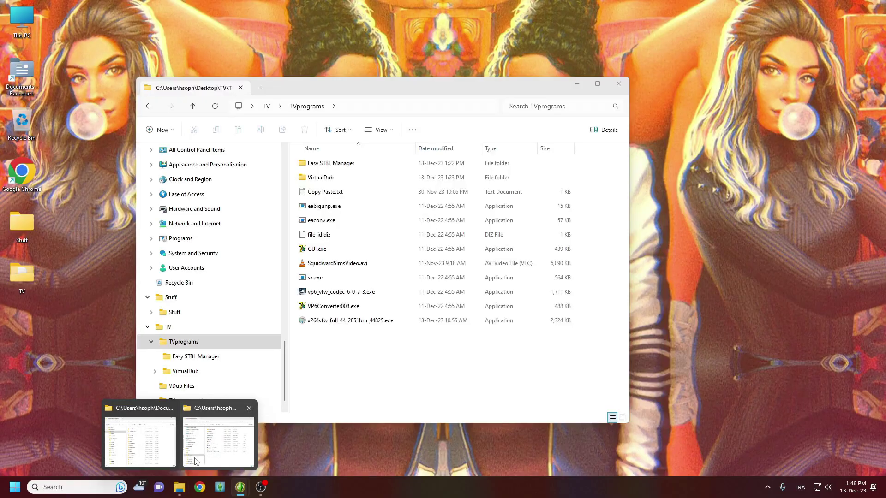
pyautogui.click(217, 444)
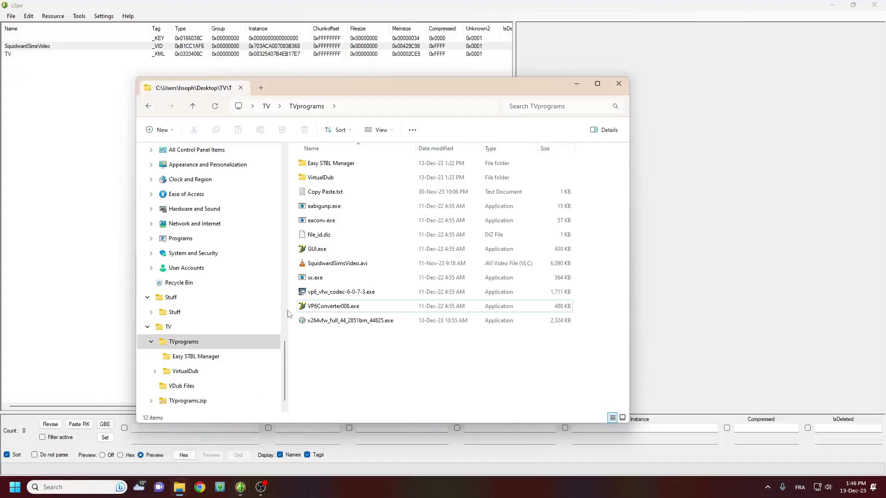
pyautogui.doubleClick(322, 193)
pyautogui.click(282, 139)
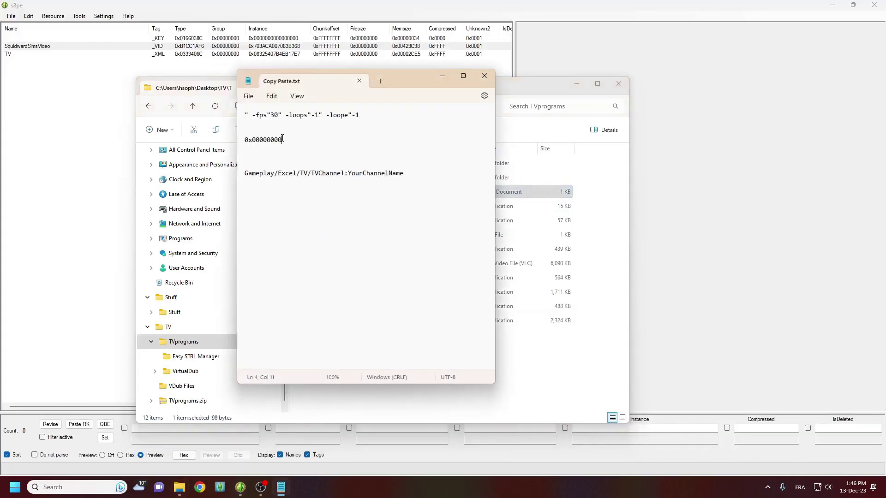
pyautogui.moveTo(282, 139); pyautogui.dragTo(241, 138)
pyautogui.rightClick(269, 141)
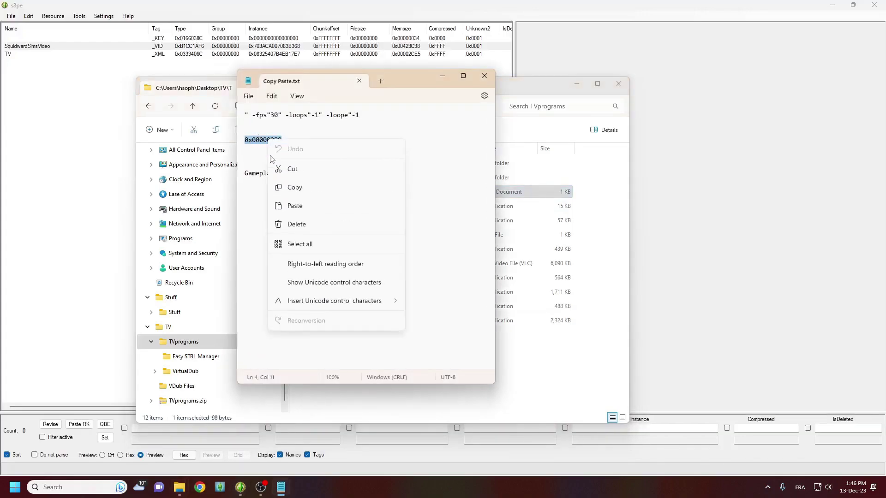
pyautogui.click(277, 184)
pyautogui.click(359, 82)
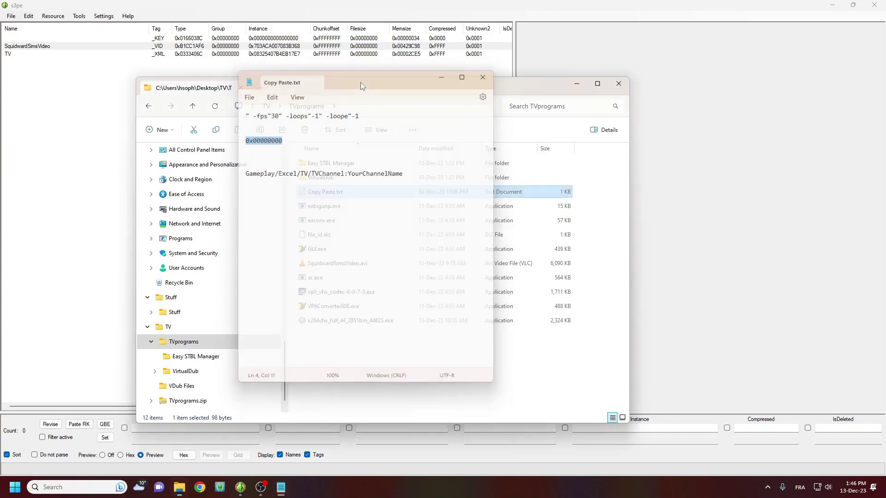
# Back in s3pe, set the STBL resource's group to 0x00000000 and add it to the package
pyautogui.click(385, 5)
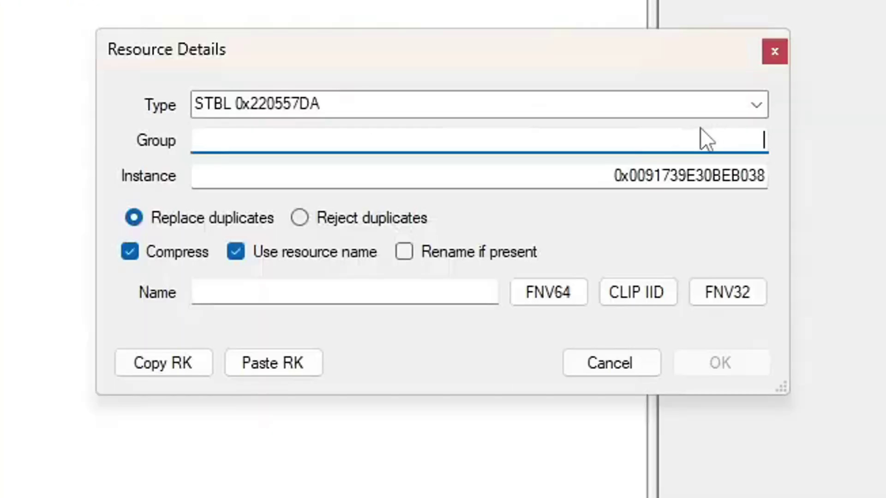
pyautogui.rightClick(529, 211)
pyautogui.click(713, 259)
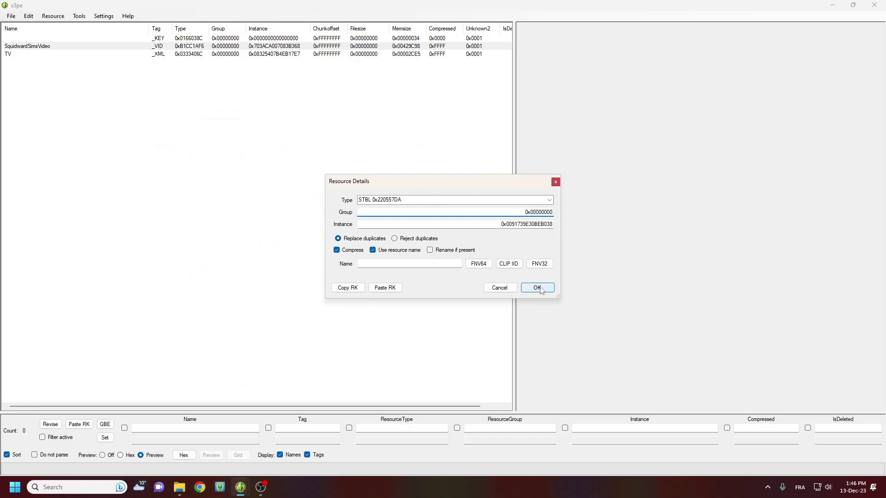
pyautogui.click(719, 369)
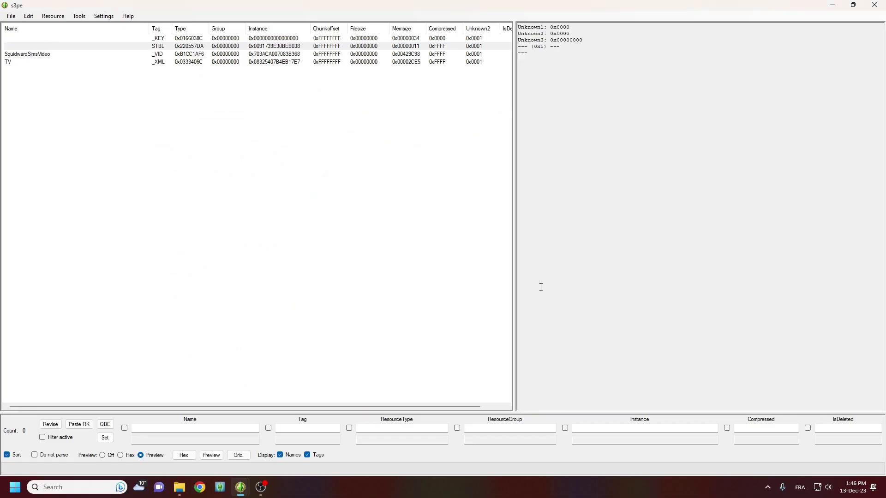
# Open the new STBL resource in the STBL Resource Editor, ready for a new string key
pyautogui.rightClick(80, 46)
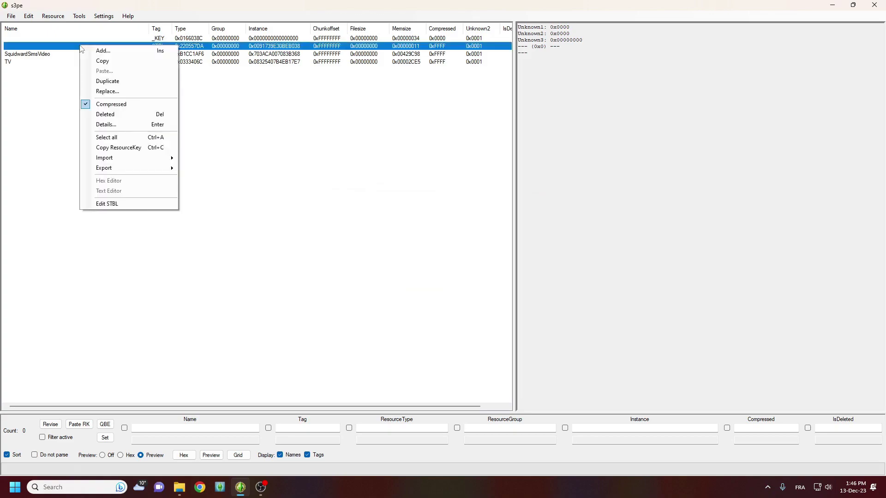
pyautogui.click(132, 200)
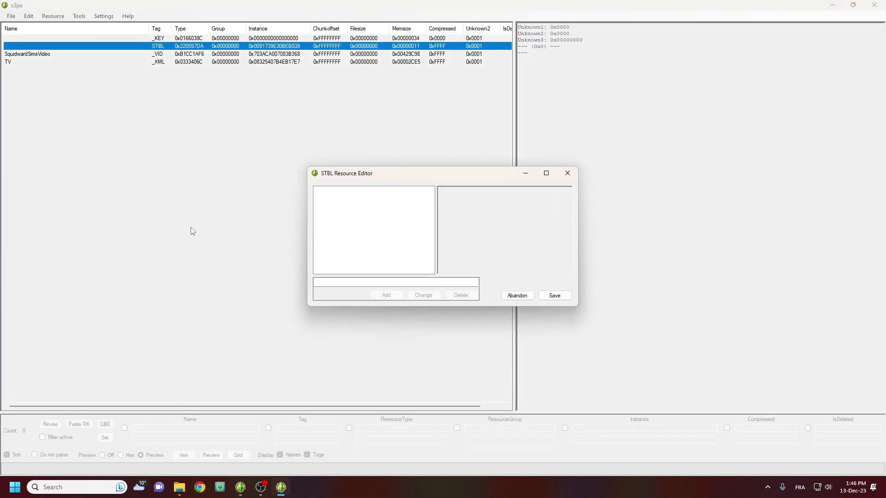
pyautogui.click(317, 283)
# Copy the line Gameplay/Excel/TV/TVChannel:YourChannelName from Copy Paste.txt in TVprograms, and put the text file and folder away
pyautogui.moveTo(179, 487)
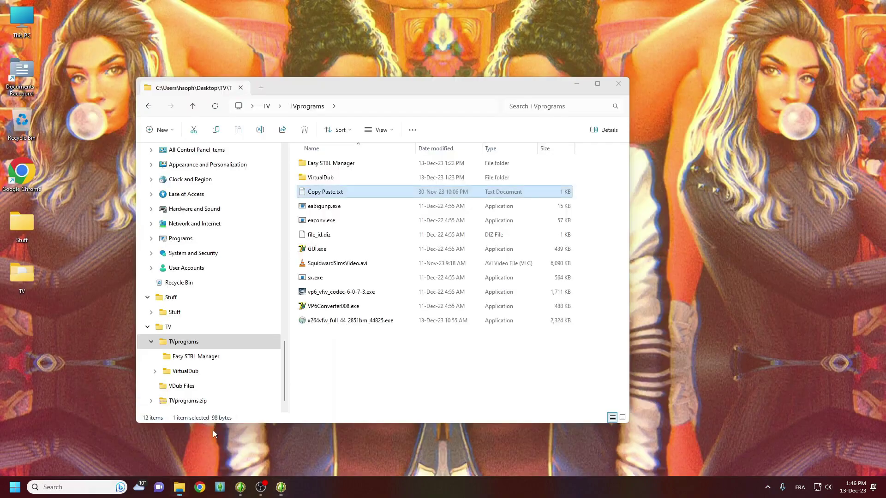
pyautogui.click(212, 430)
pyautogui.doubleClick(336, 190)
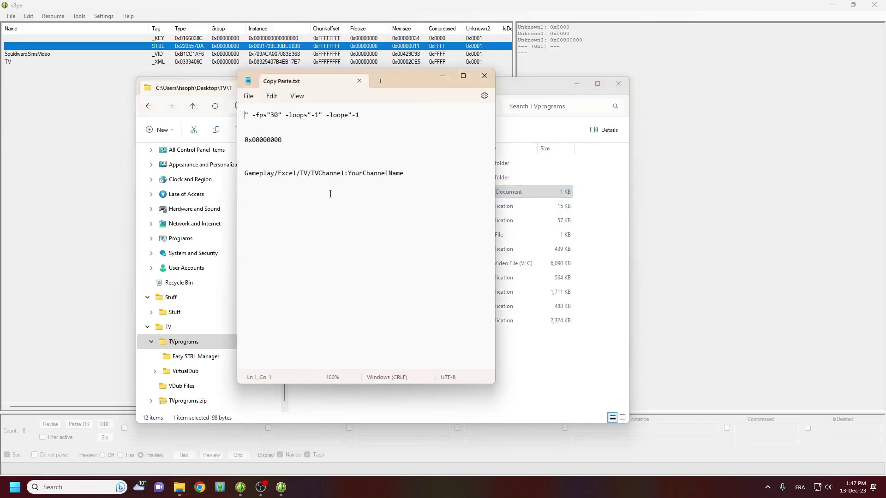
pyautogui.moveTo(415, 174); pyautogui.dragTo(237, 173)
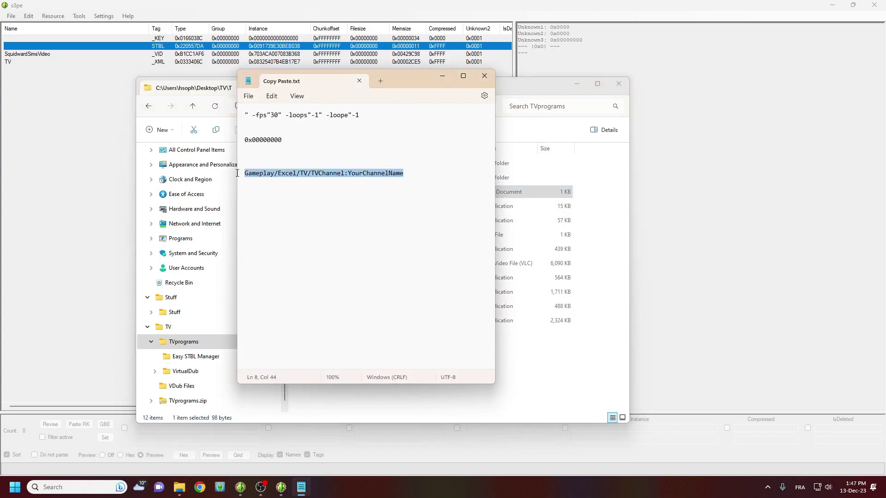
pyautogui.rightClick(256, 176)
pyautogui.click(274, 219)
pyautogui.click(358, 81)
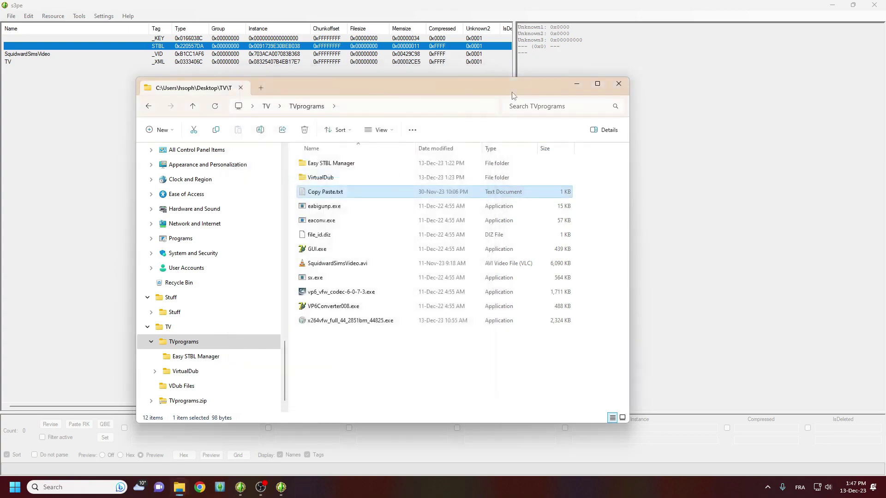
pyautogui.click(577, 85)
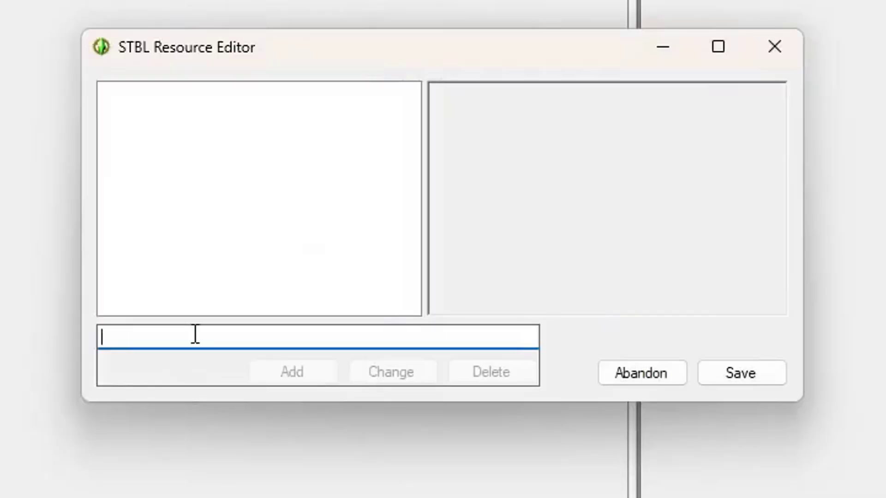
# Enter the string key Gameplay/Excel/TV/TVChannel:TheTalentShow, replacing the pasted template's YourChannelName part
pyautogui.rightClick(195, 334)
pyautogui.click(284, 447)
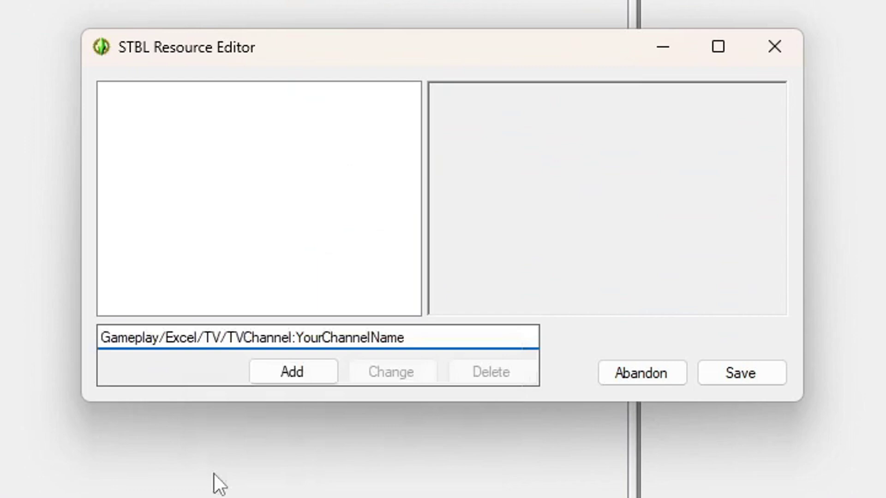
pyautogui.press('BackSpace')
pyautogui.press('BackSpace')
pyautogui.press('BackSpace')
pyautogui.press('BackSpace')
pyautogui.press('BackSpace')
pyautogui.press('BackSpace')
pyautogui.press('BackSpace')
pyautogui.press('BackSpace')
pyautogui.press('BackSpace')
pyautogui.press('BackSpace')
pyautogui.press('BackSpace')
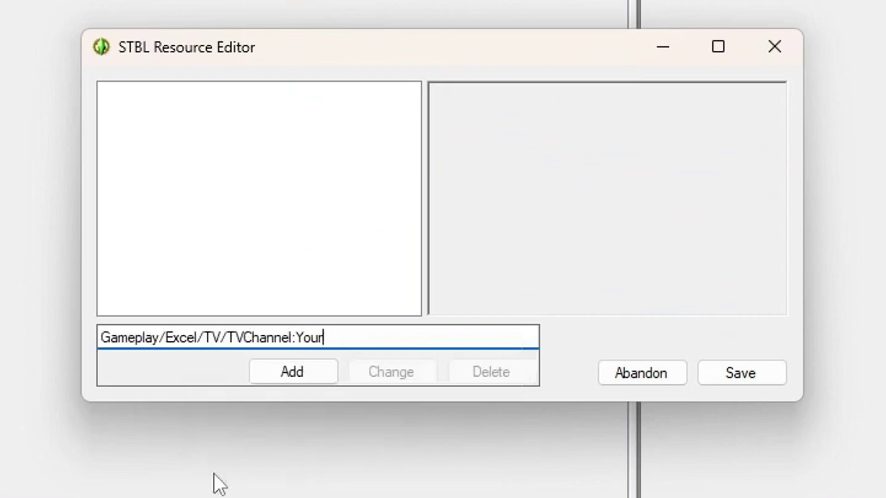
pyautogui.press('BackSpace')
pyautogui.press('BackSpace')
pyautogui.press('BackSpace')
pyautogui.press('BackSpace')
pyautogui.write('TheTalentShow')
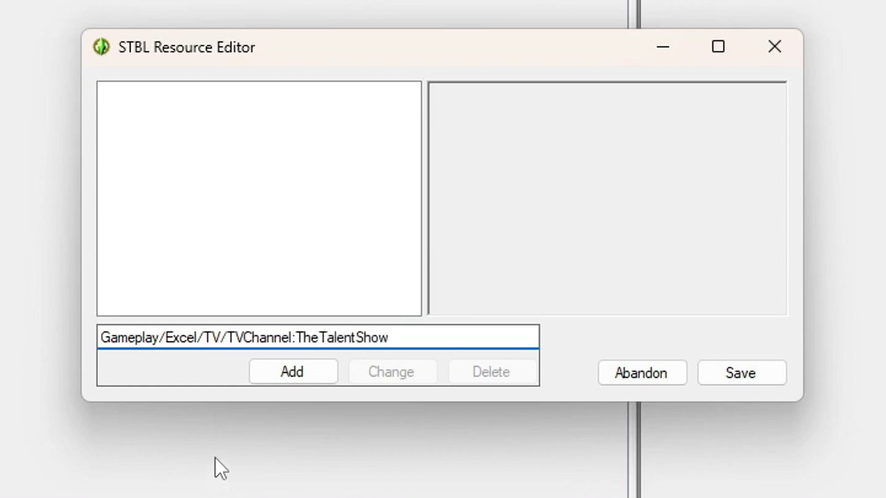
# Copy the full string key Gameplay/Excel/TV/TVChannel:TheTalentShow for reuse, keeping it in the key field
pyautogui.moveTo(387, 336); pyautogui.dragTo(79, 332)
pyautogui.rightClick(131, 335)
pyautogui.click(173, 417)
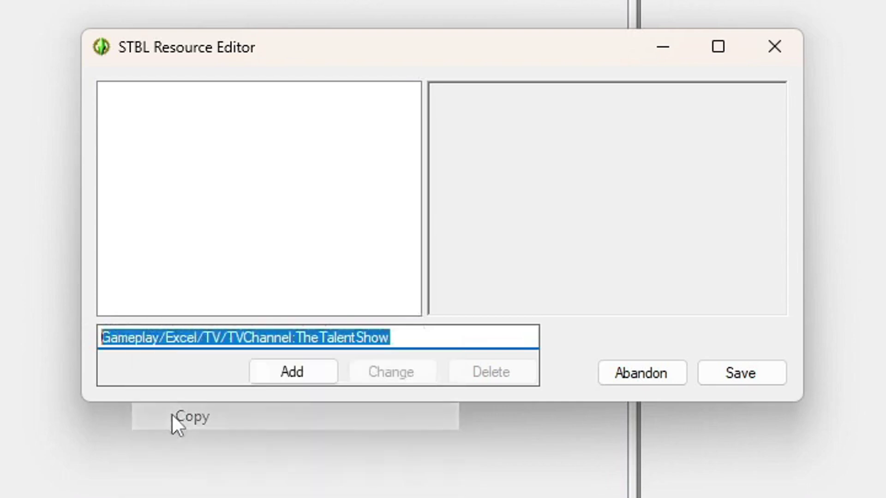
pyautogui.click(406, 341)
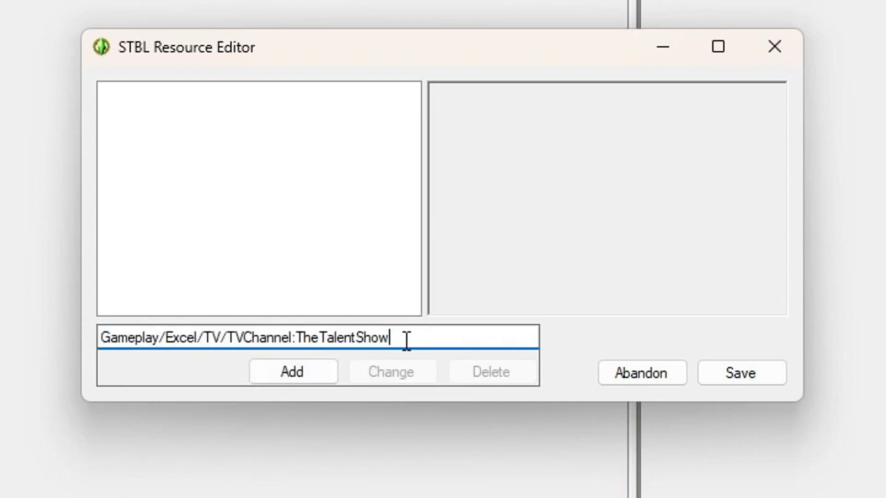
# Add the TheTalentShow key to the string table and give it the text The Talent Show
pyautogui.click(302, 369)
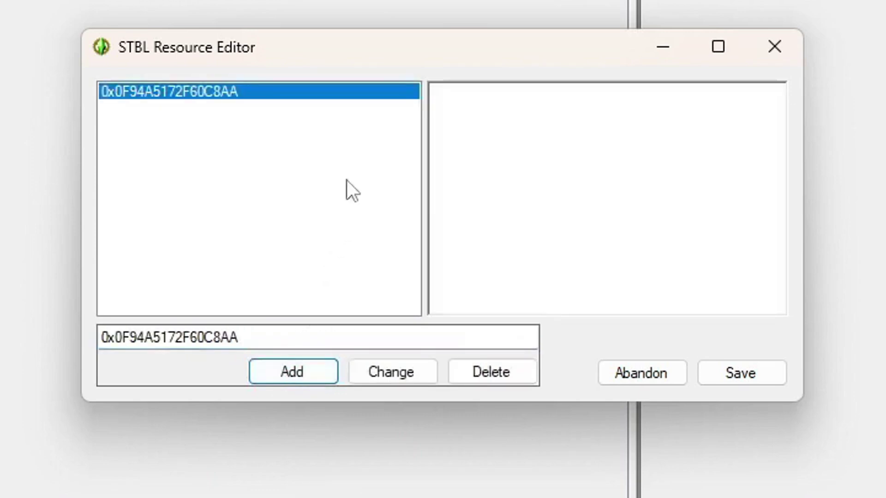
pyautogui.click(466, 101)
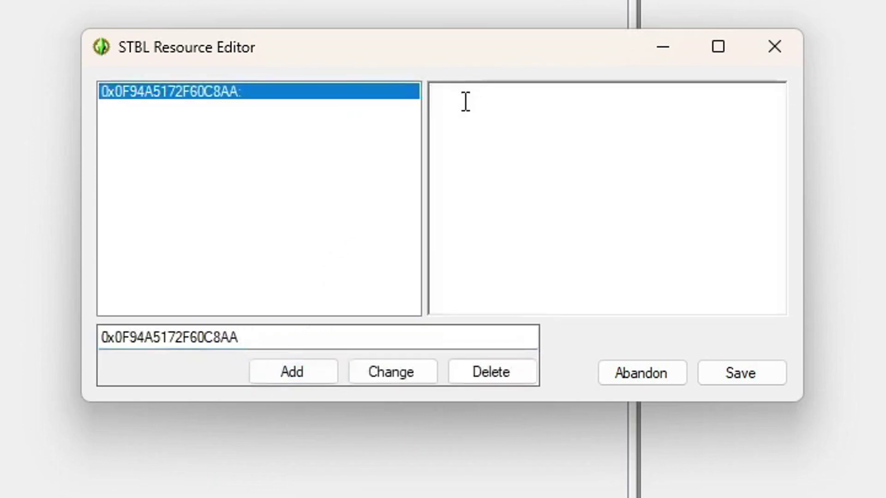
pyautogui.write('T')
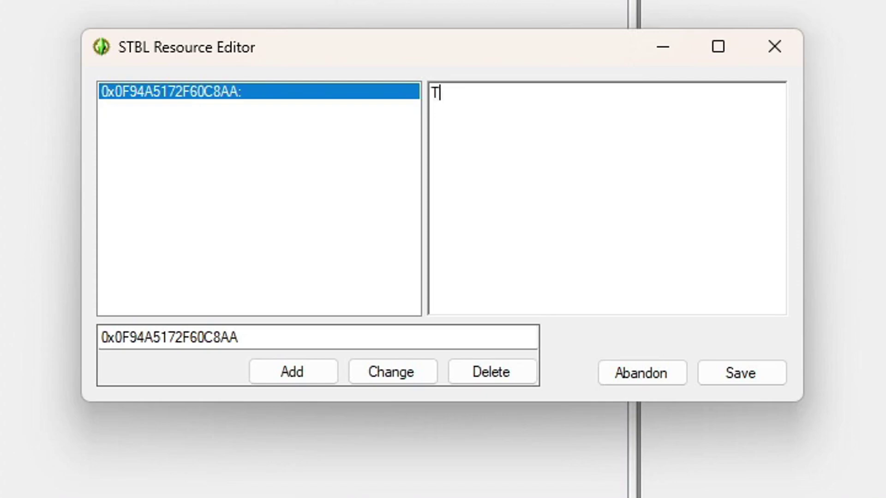
pyautogui.write('he Talent Show')
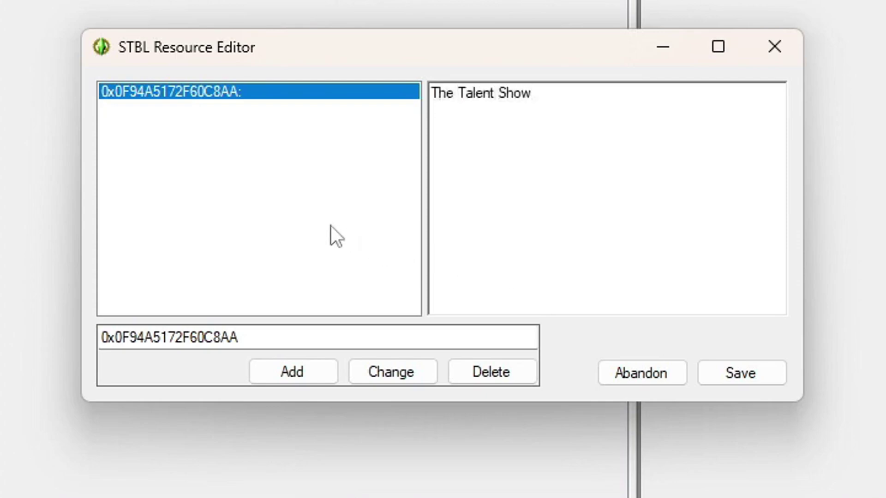
pyautogui.click(256, 170)
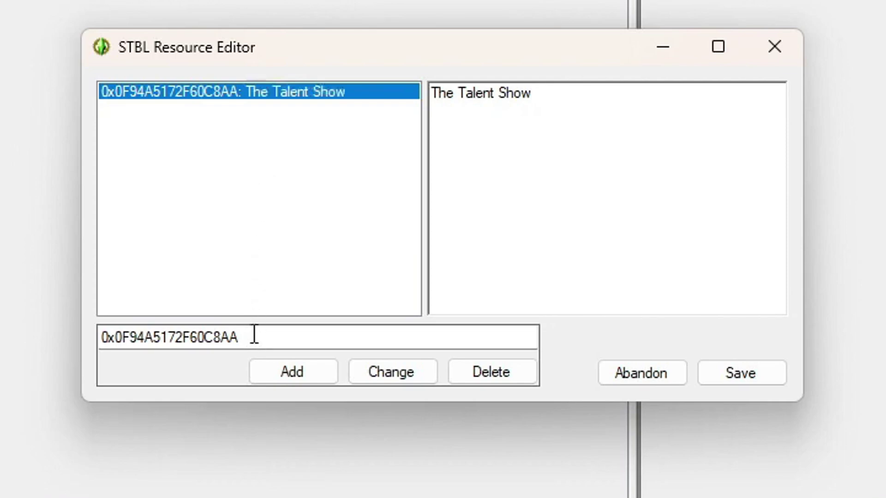
# Add a second string key, Gameplay/Excel/TV/TVChannel:TheTalentShowHD, by reusing the copied key with HD appended
pyautogui.moveTo(255, 336); pyautogui.dragTo(101, 358)
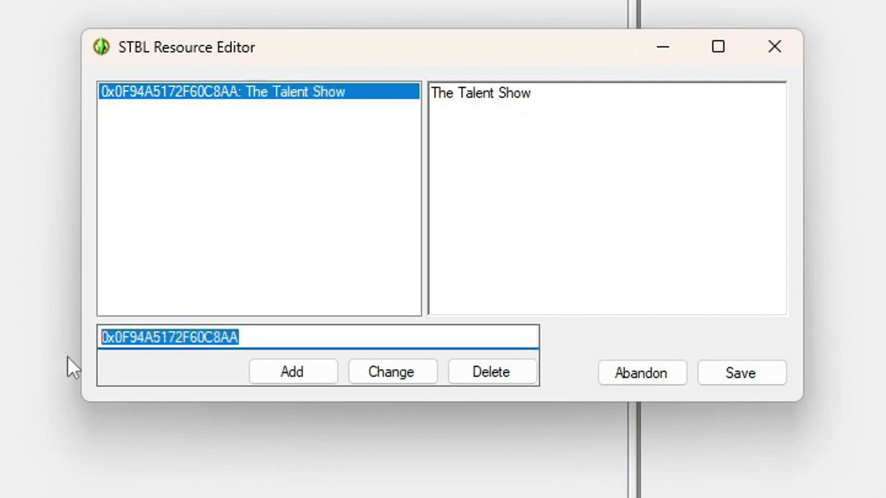
pyautogui.press('BackSpace')
pyautogui.rightClick(197, 340)
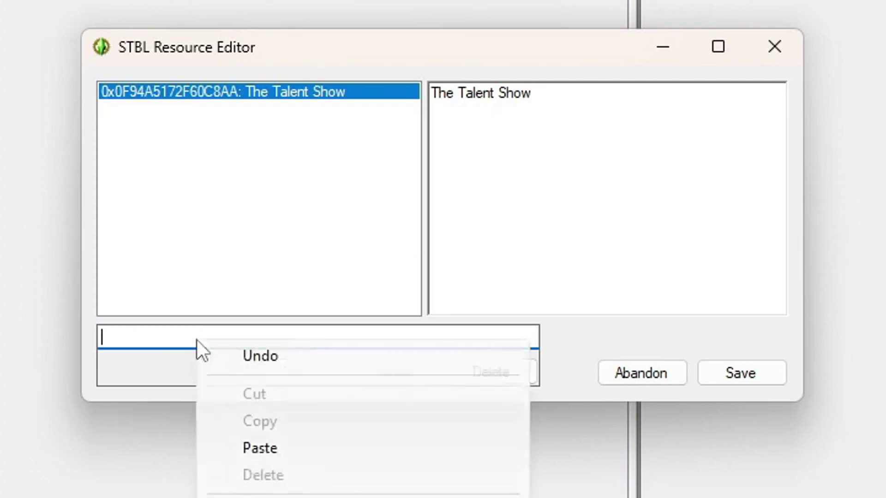
pyautogui.click(239, 452)
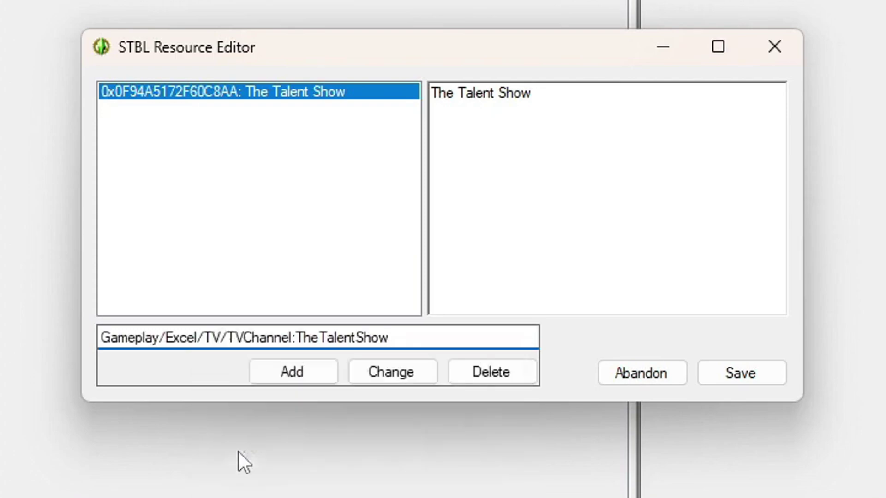
pyautogui.write('HD')
pyautogui.click(313, 375)
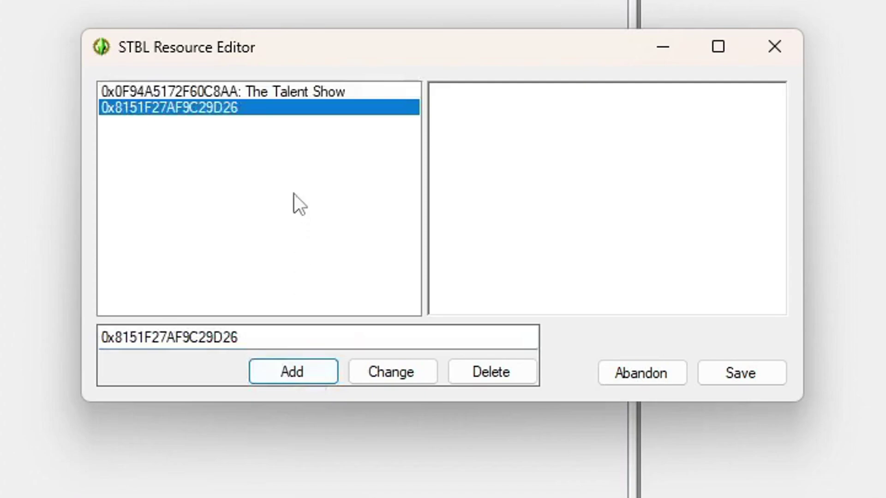
# Give the new HD string entry the text The Talent Show in Super HD
pyautogui.click(495, 112)
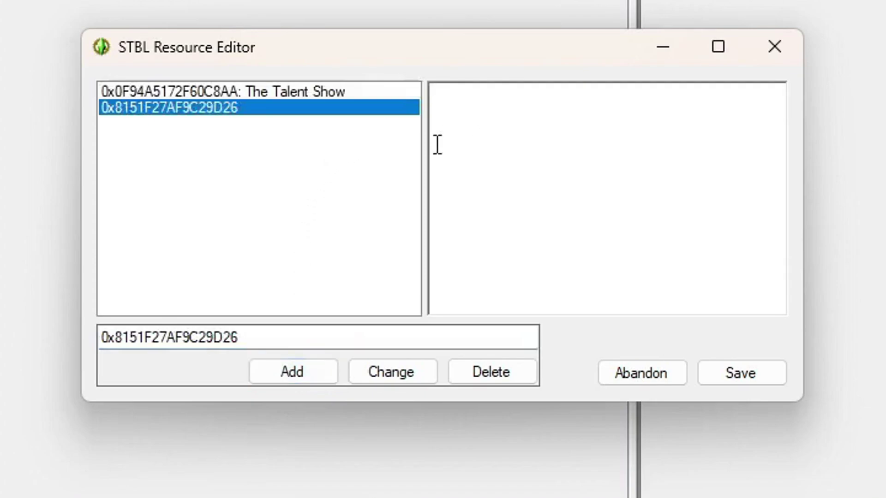
pyautogui.write('The Tal')
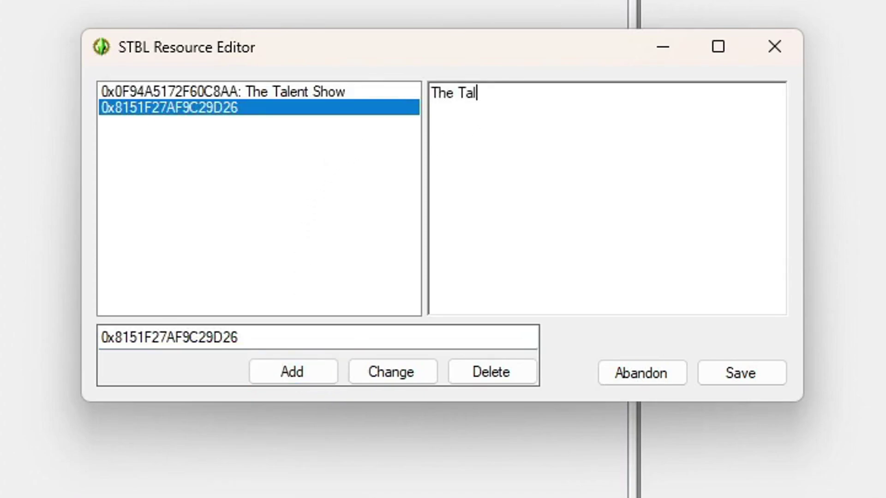
pyautogui.write('ent Show in')
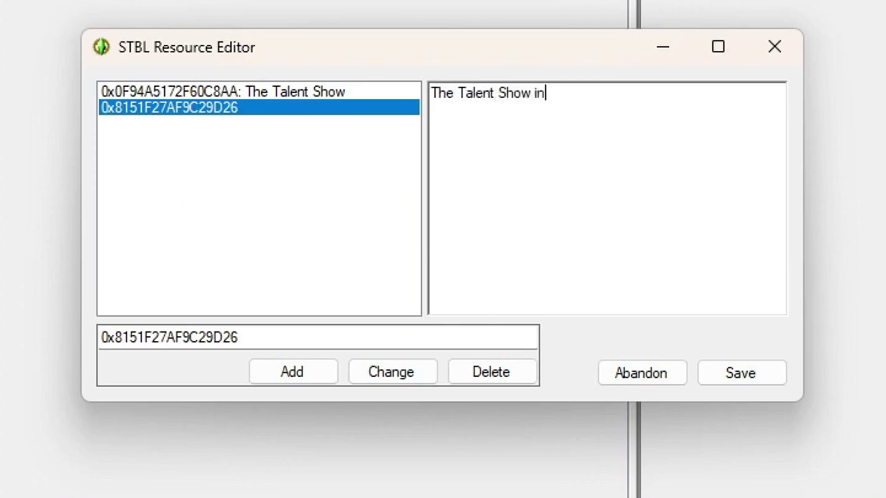
pyautogui.write(' Super HD')
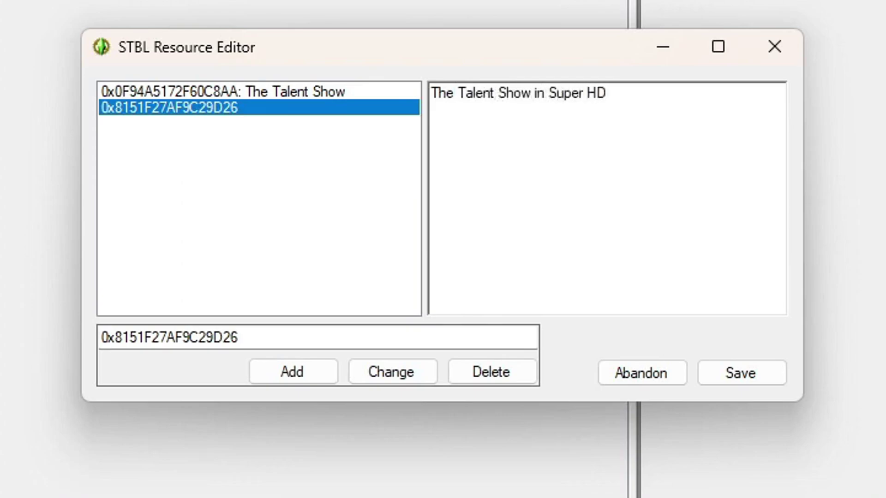
pyautogui.click(319, 157)
# Add a third string key, Gameplay/Excel/TV/TVChannel:TheTalentShowHolo, by reusing the copied key with Holo appended
pyautogui.doubleClick(266, 333)
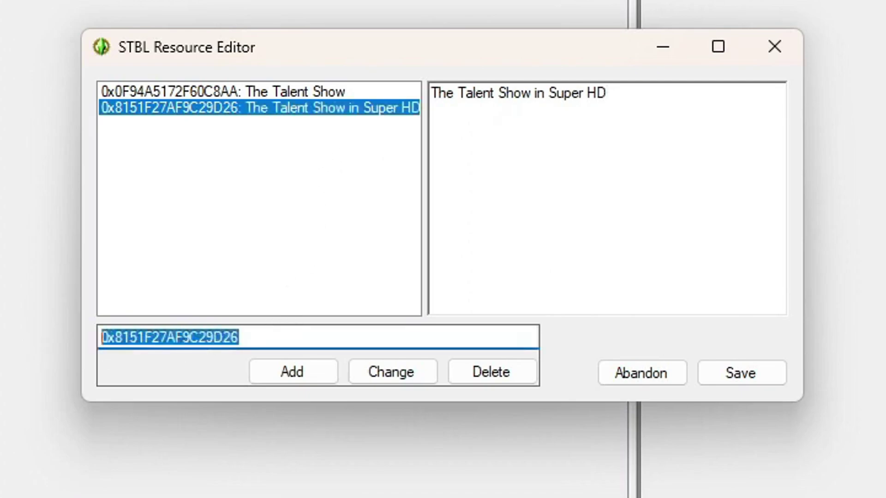
pyautogui.press('BackSpace')
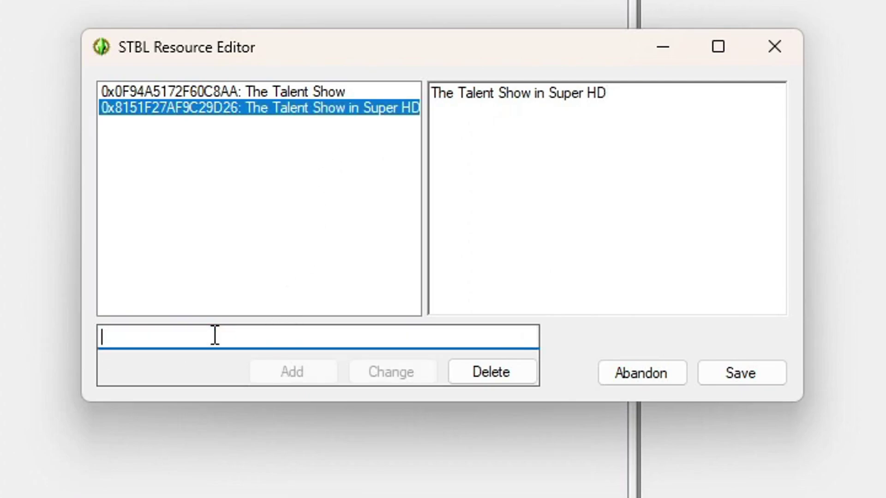
pyautogui.rightClick(215, 335)
pyautogui.click(293, 443)
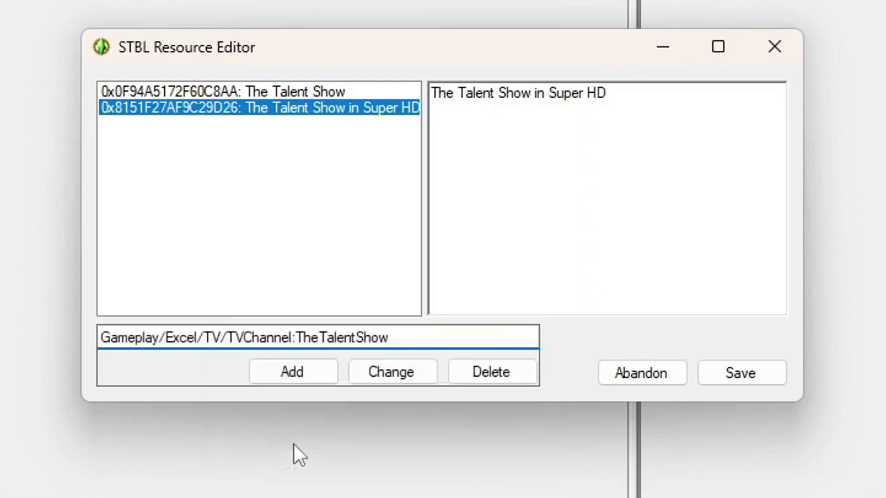
pyautogui.write('Holo')
pyautogui.click(314, 381)
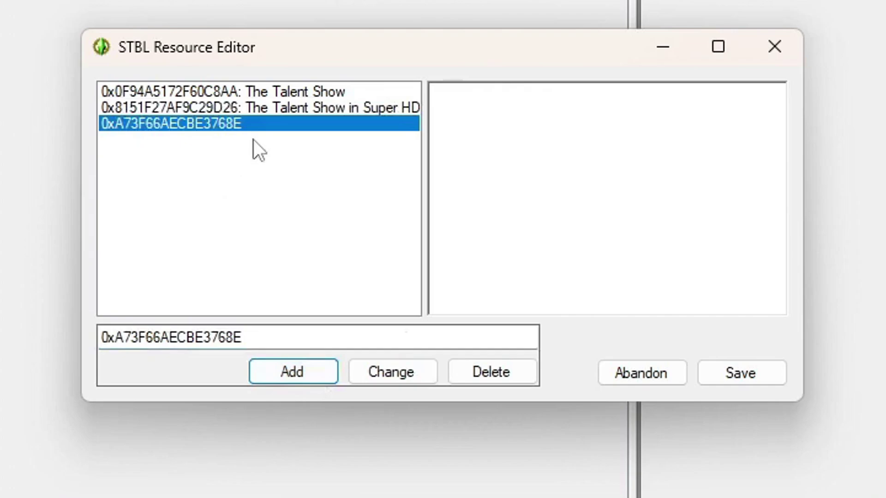
# Give the Holo string entry the text The Talent Show HX, and save the string table, committing the changes to the STBL resource
pyautogui.click(285, 121)
pyautogui.click(513, 143)
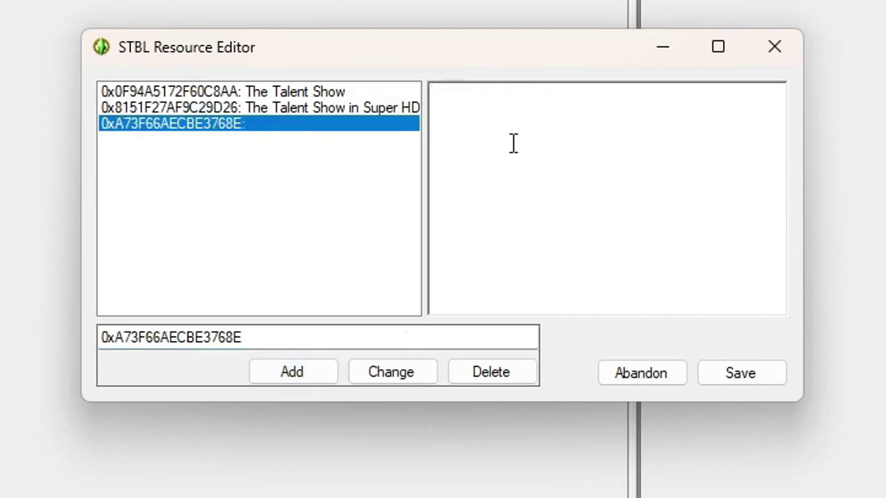
pyautogui.write('The Talent S')
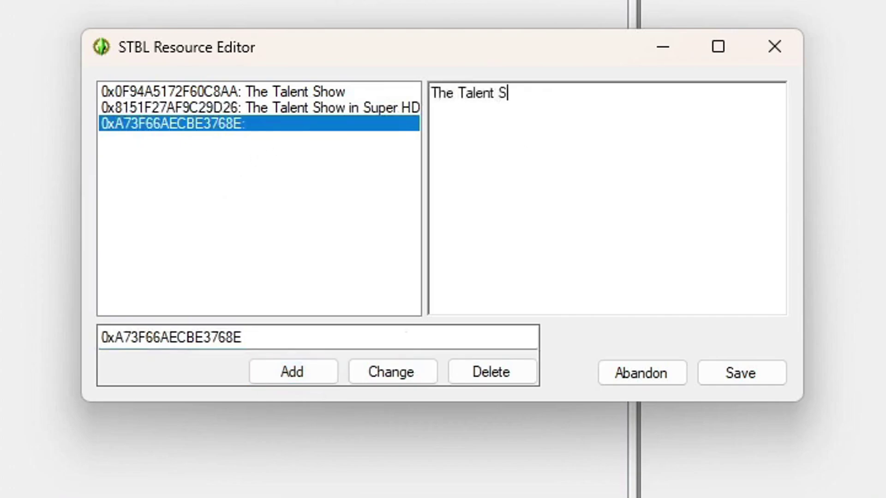
pyautogui.write('how HX')
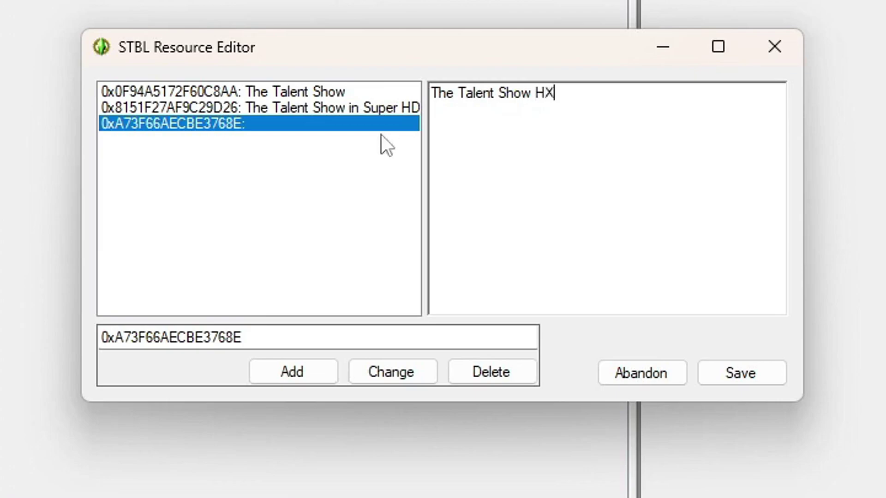
pyautogui.click(362, 133)
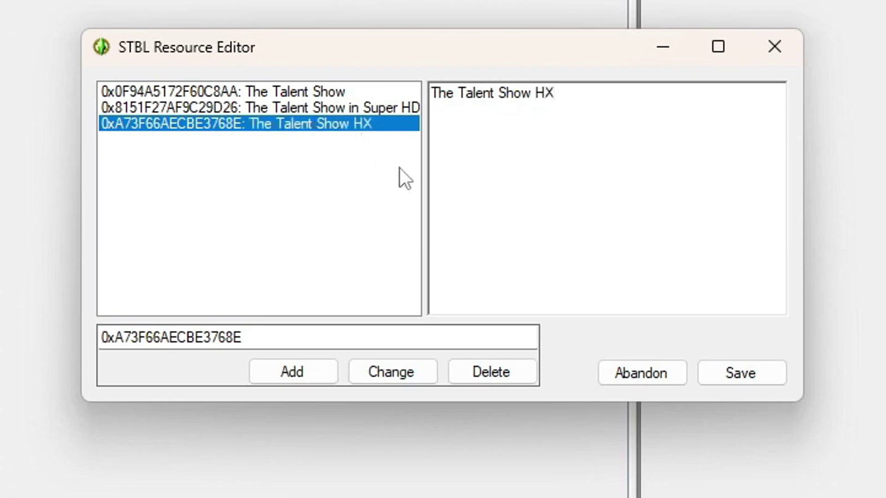
pyautogui.click(753, 378)
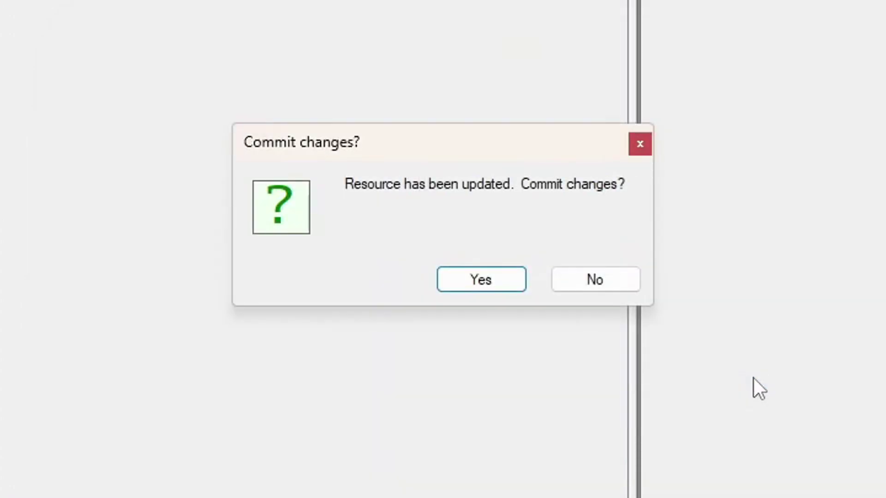
pyautogui.click(500, 277)
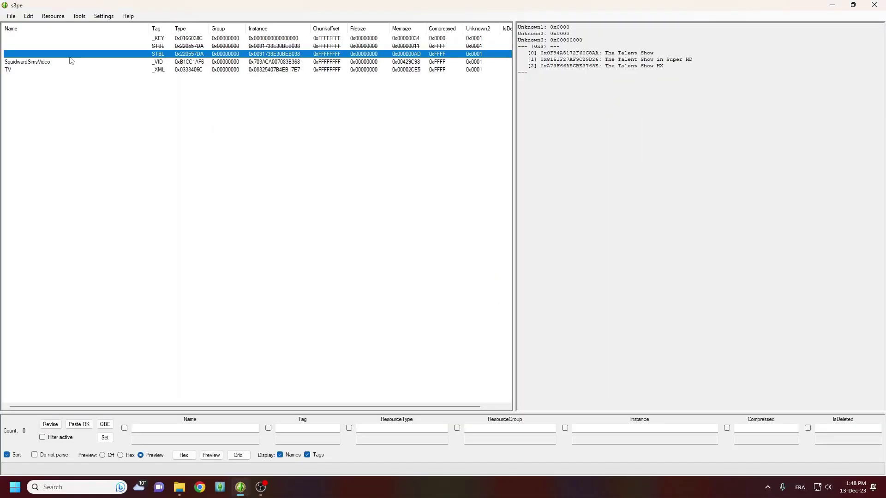
# Save the package as Sheepyk_Squidward_Tutorial in the desktop TV folder and close s3pe
pyautogui.click(14, 18)
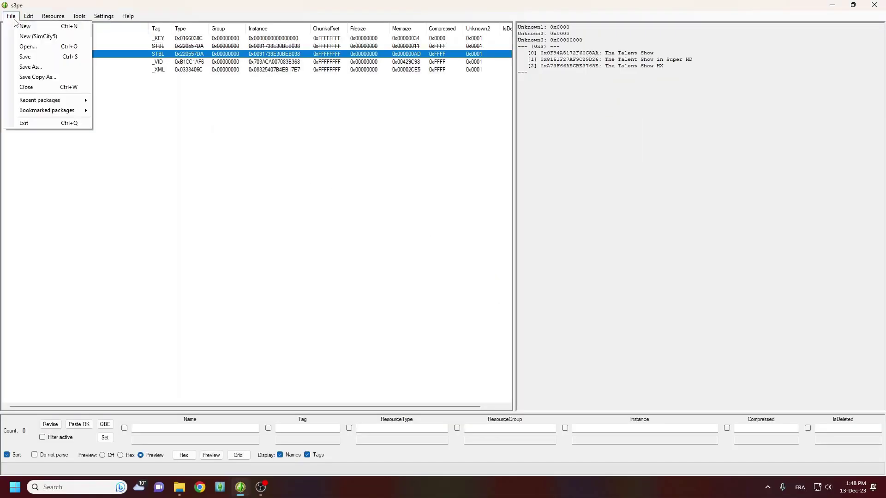
pyautogui.click(38, 69)
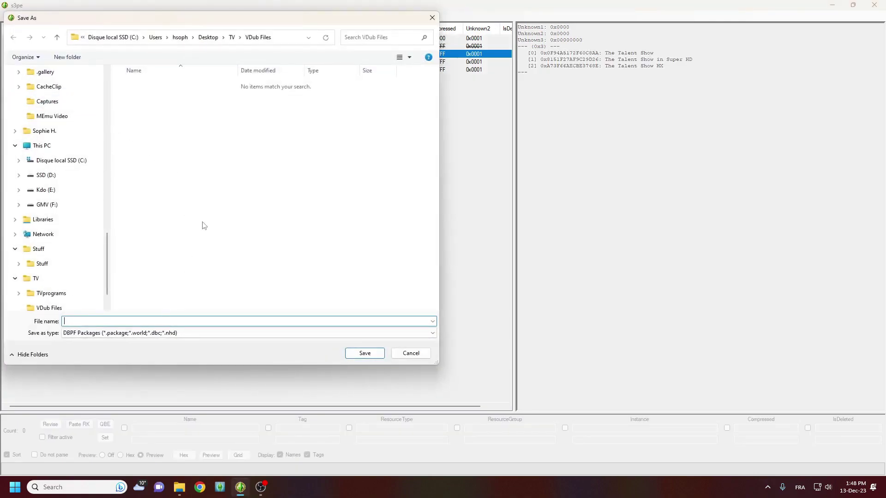
pyautogui.click(231, 37)
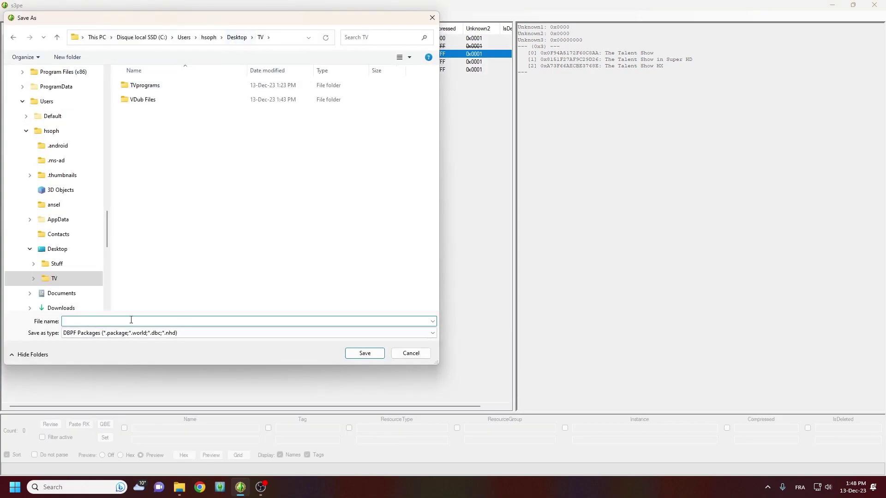
pyautogui.write('Sheepyk_Squidward_Tutorial')
pyautogui.click(364, 353)
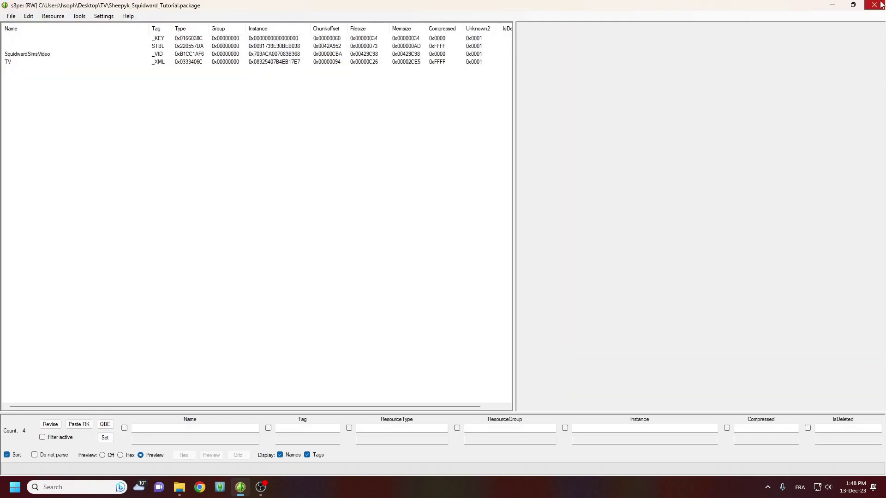
pyautogui.click(879, 5)
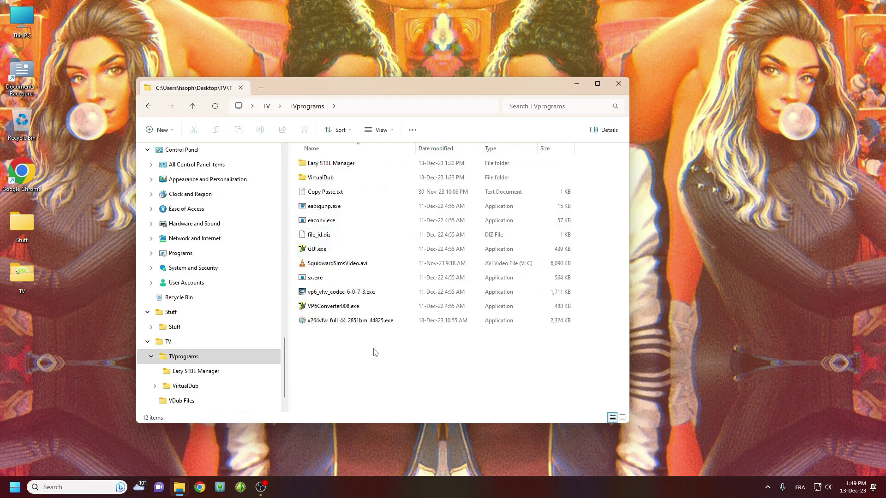
# Launch EasySTBLmanager.exe from the Easy STBL Manager folder in TVprograms and maximize its window
pyautogui.doubleClick(338, 164)
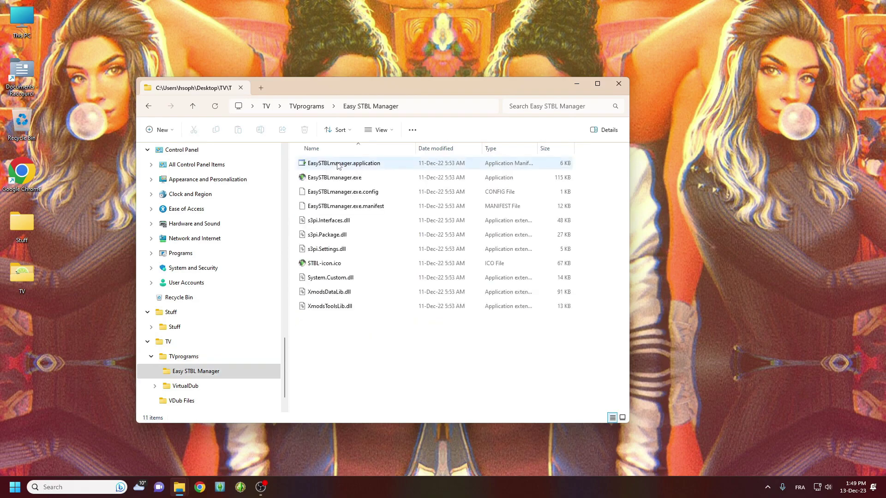
pyautogui.doubleClick(340, 179)
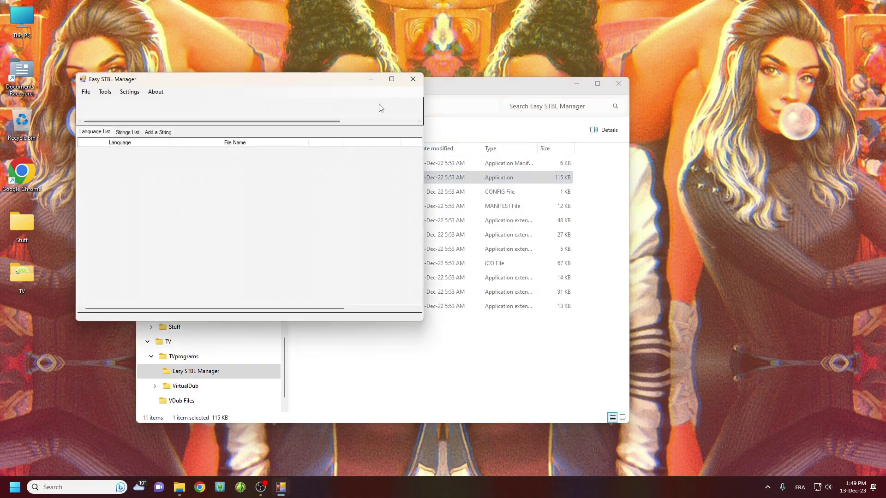
pyautogui.click(392, 78)
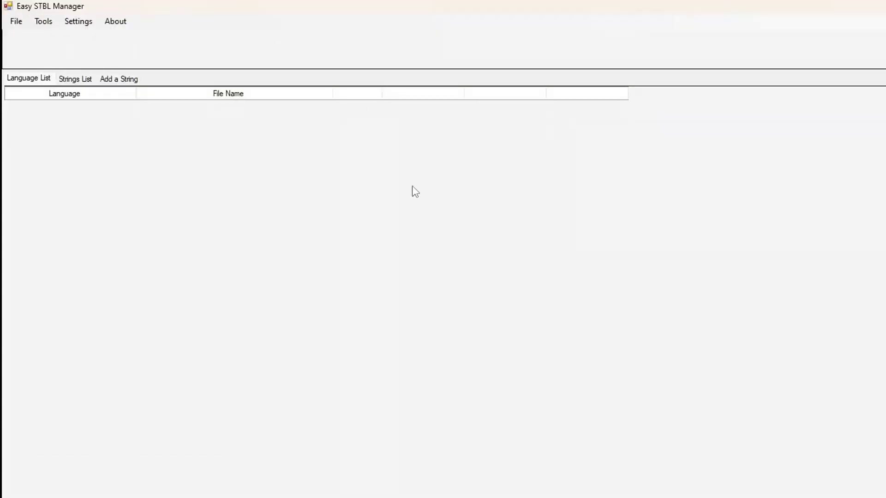
# Open Sheepyk_Squidward_Tutorial.package from the TV folder
pyautogui.click(21, 25)
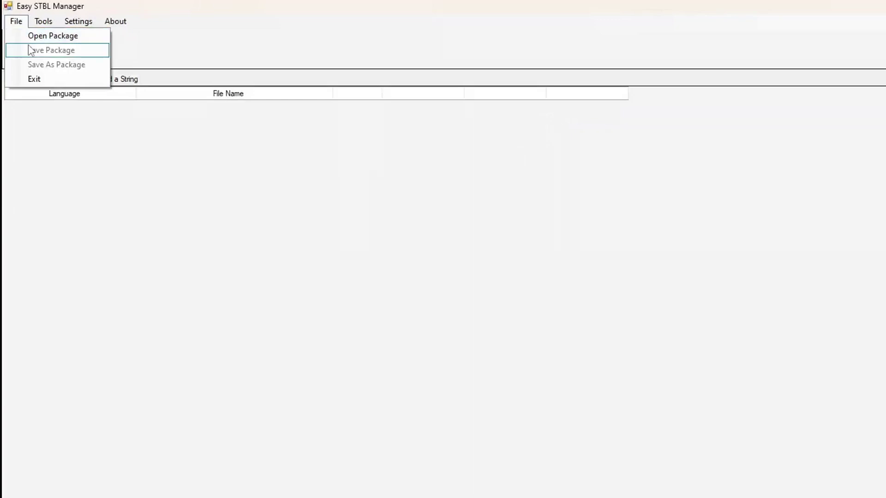
pyautogui.click(53, 37)
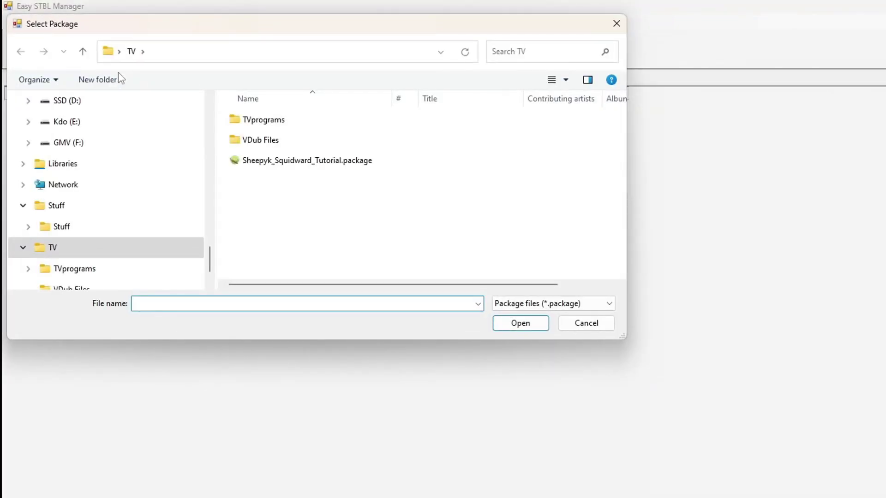
pyautogui.doubleClick(271, 167)
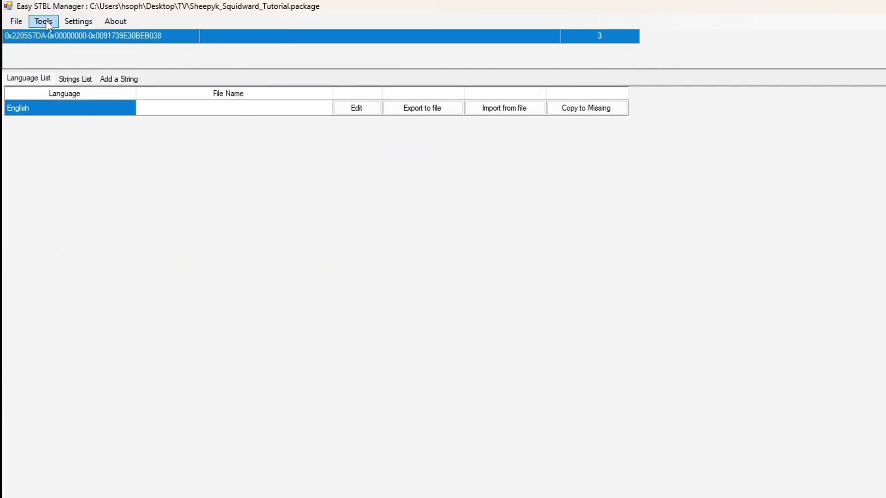
# Name the package's STBL files and copy the English strings to all missing languages
pyautogui.click(48, 26)
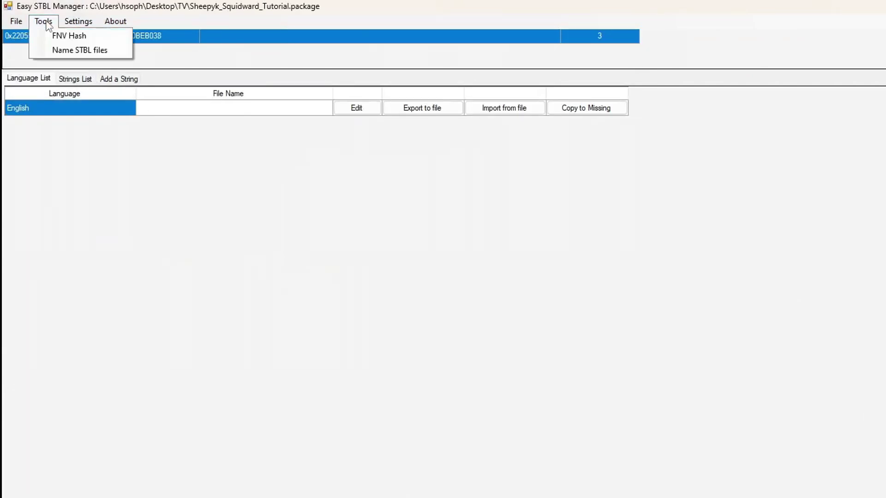
pyautogui.click(52, 46)
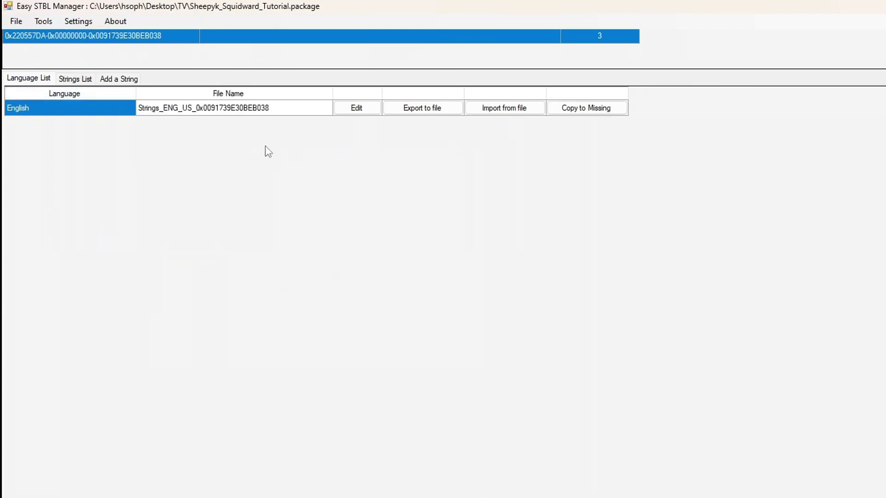
pyautogui.click(592, 108)
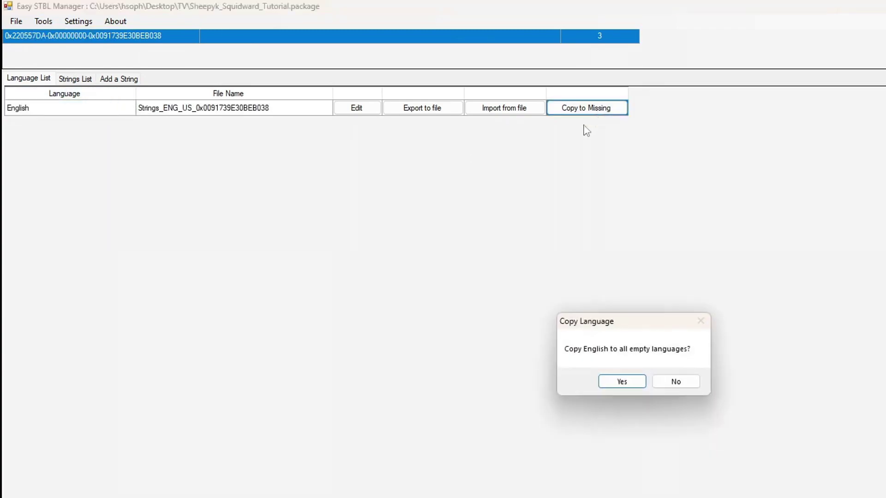
pyautogui.click(621, 382)
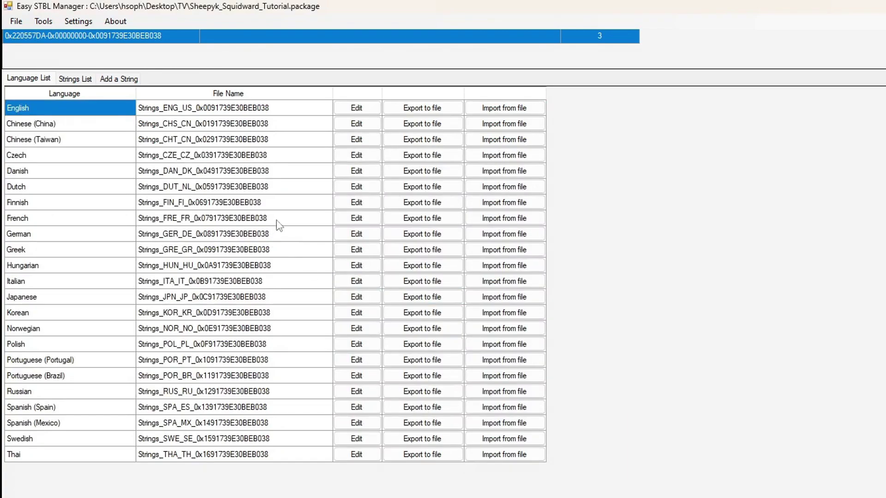
# Open the French strings for editing and translate The Talent Show as Le Spectacle de Talent
pyautogui.click(373, 220)
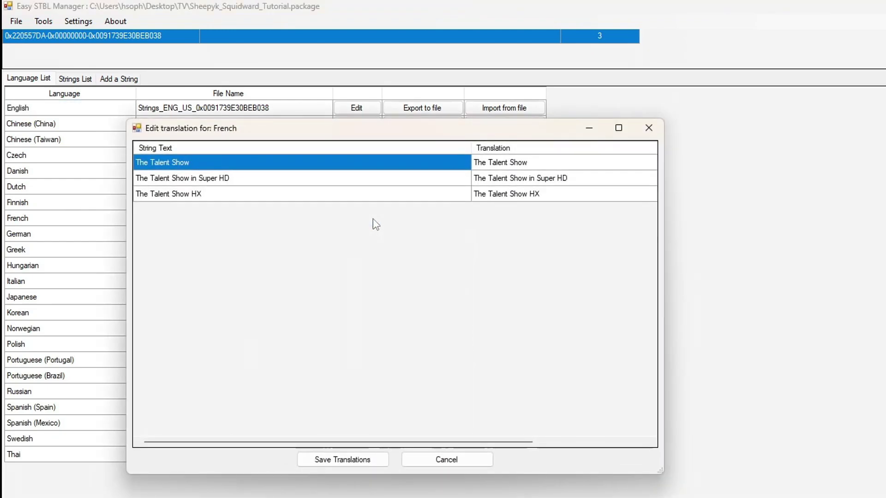
pyautogui.click(555, 166)
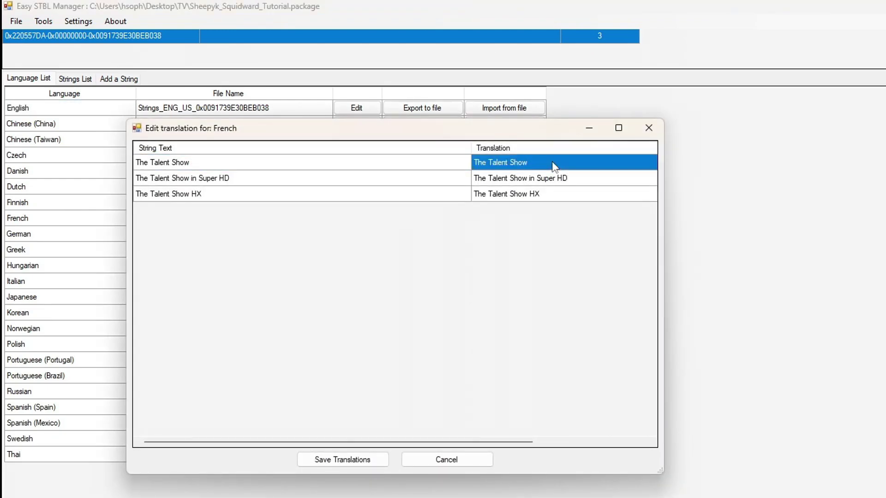
pyautogui.click(553, 162)
pyautogui.write('Le Spectacle d')
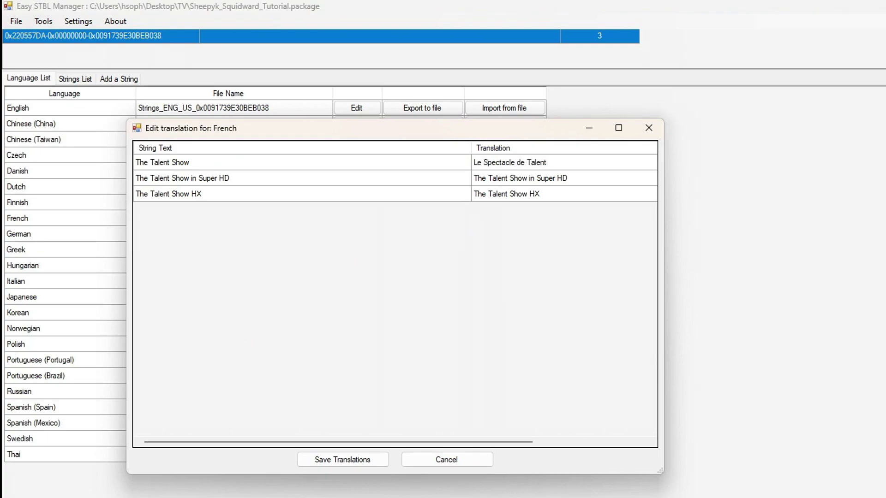
# Set the French translation of The Talent Show in Super HD to Le Spectacle de Talent en super HD
pyautogui.click(533, 180)
pyautogui.click(532, 180)
pyautogui.click(571, 176)
pyautogui.moveTo(570, 177); pyautogui.dragTo(468, 178)
pyautogui.write('Le Sp')
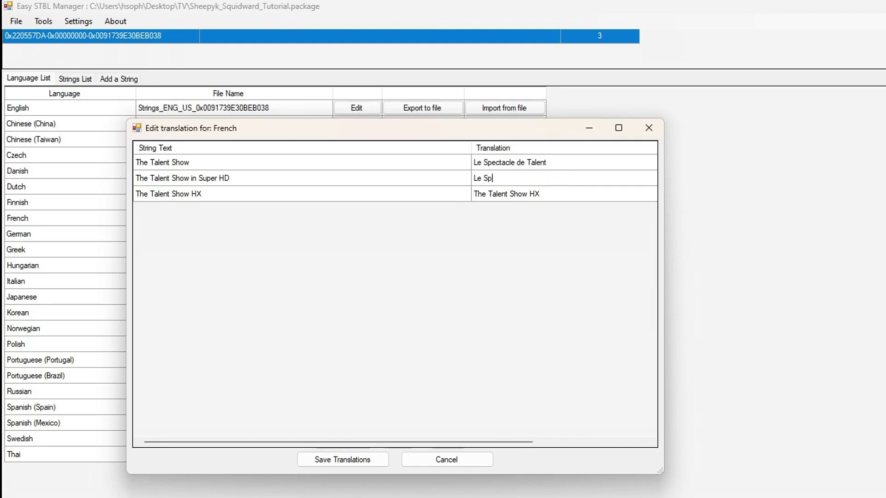
pyautogui.write('ectacle de Talent en supe')
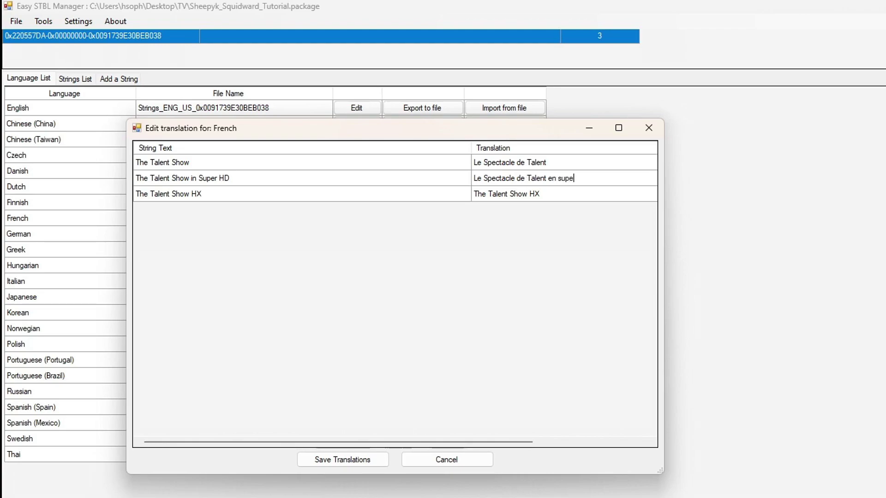
pyautogui.write('r HD')
# Set the French translation of The Talent Show HX to Le Spectacle de Talent en HX and save the translations
pyautogui.click(566, 199)
pyautogui.click(567, 200)
pyautogui.click(574, 196)
pyautogui.moveTo(536, 195); pyautogui.dragTo(476, 200)
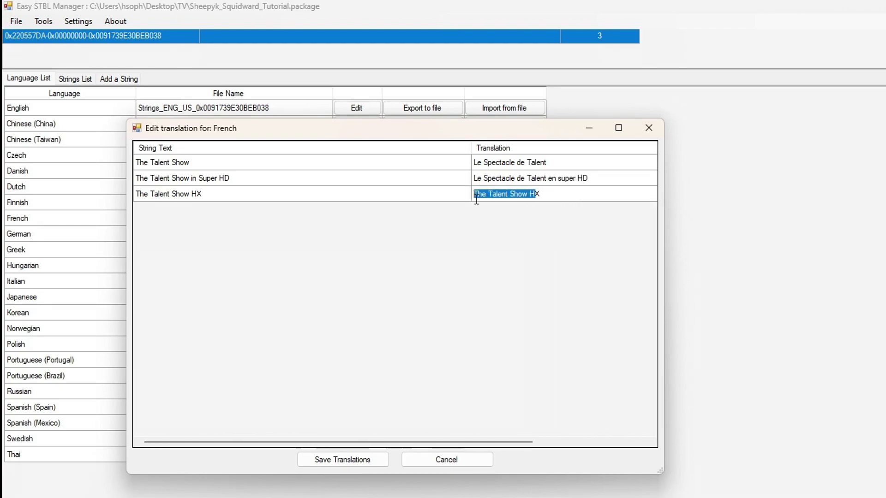
pyautogui.write('L')
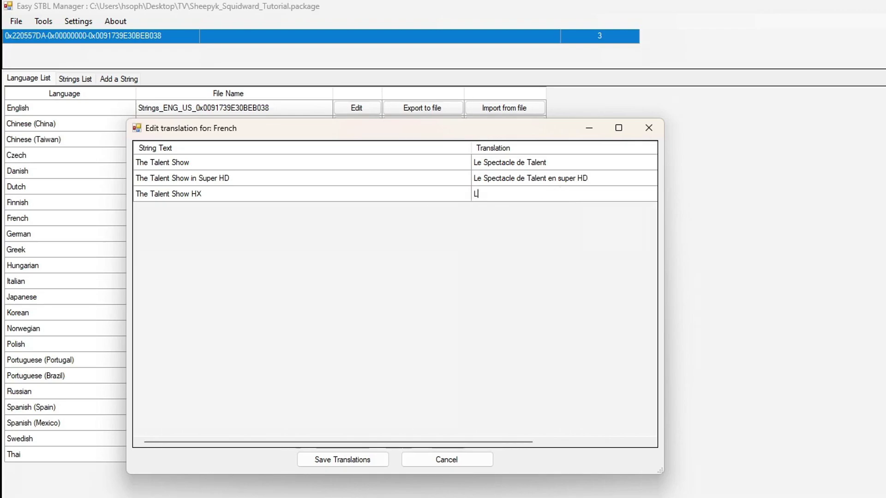
pyautogui.write('e Spectacle')
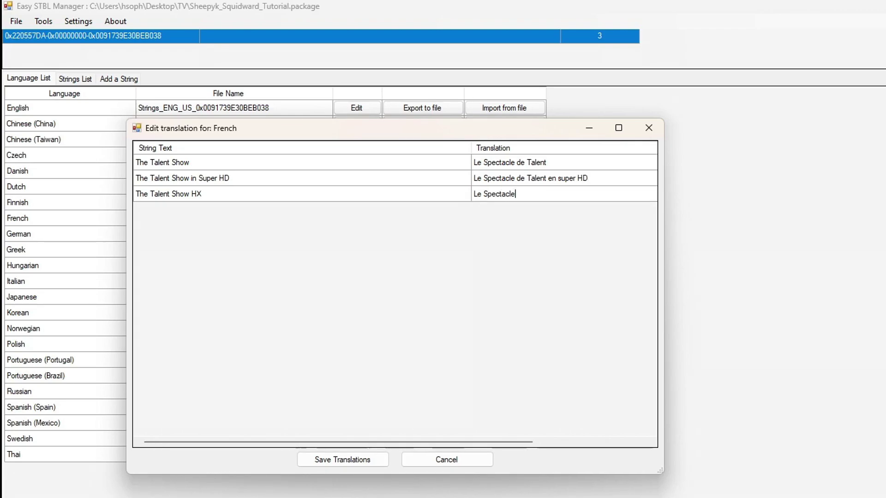
pyautogui.write(' de Talent en HX')
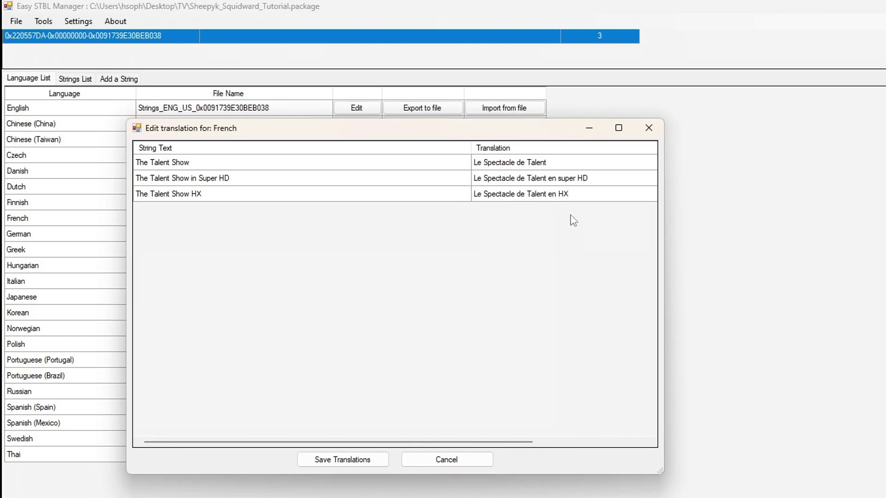
pyautogui.click(601, 180)
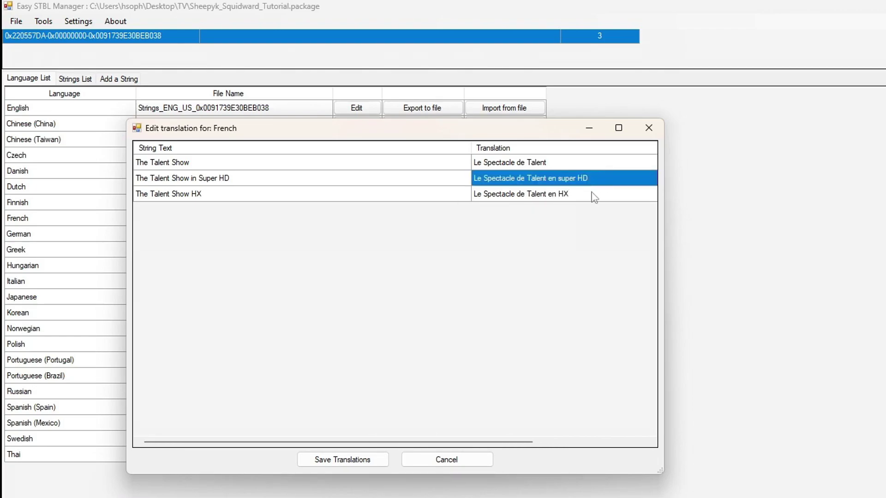
pyautogui.click(594, 197)
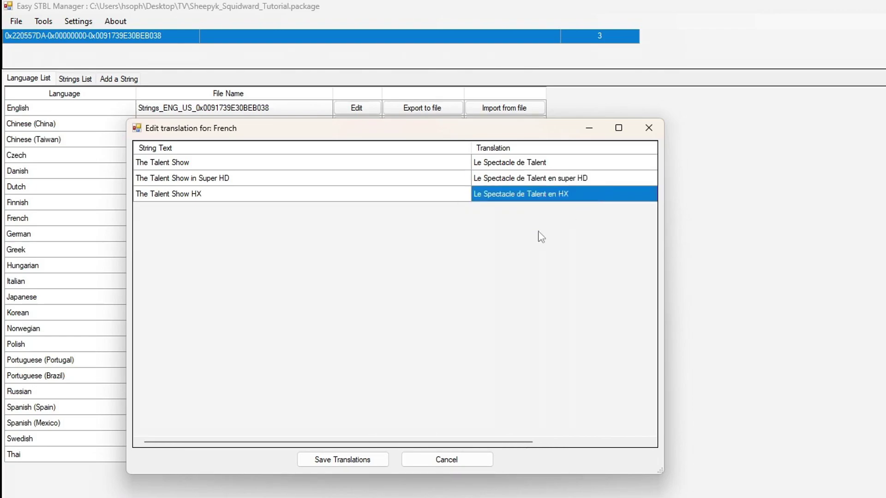
pyautogui.click(356, 458)
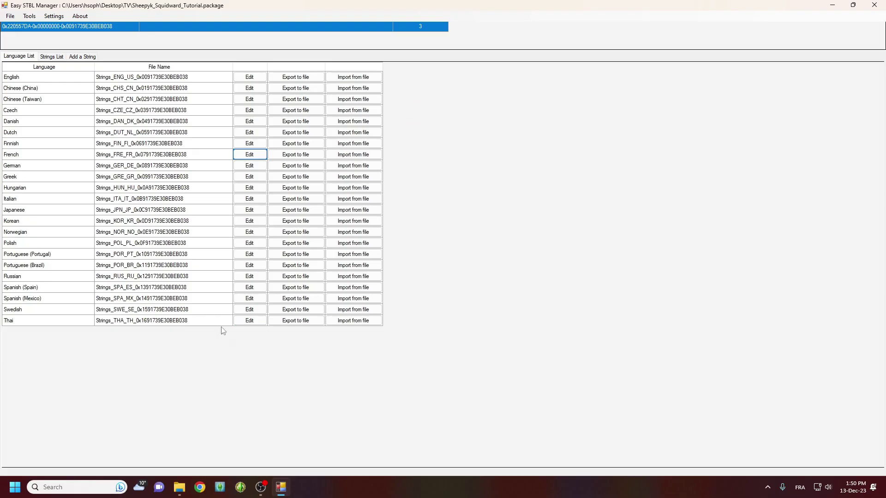
# Save the package with its new language tables and close Easy STBL Manager
pyautogui.click(10, 16)
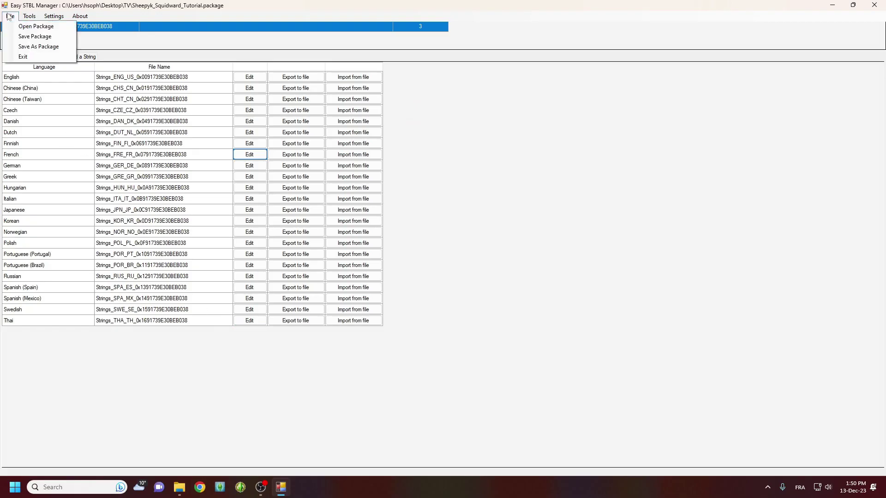
pyautogui.click(26, 37)
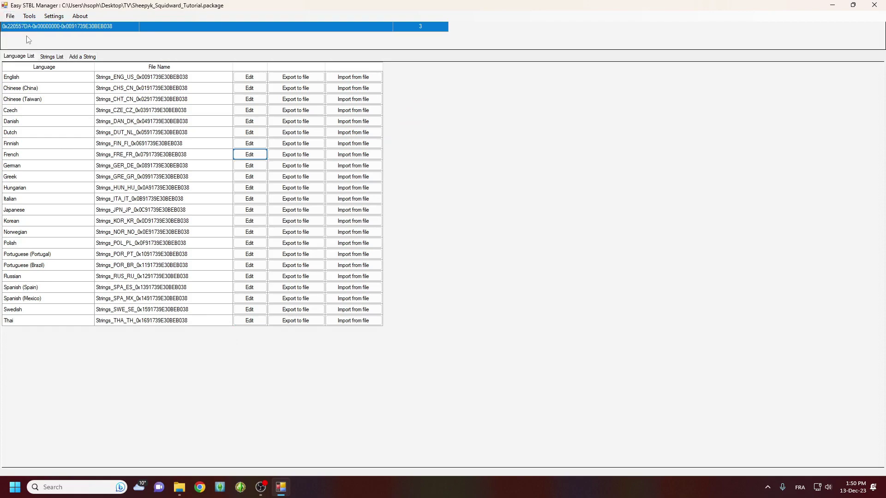
pyautogui.click(875, 6)
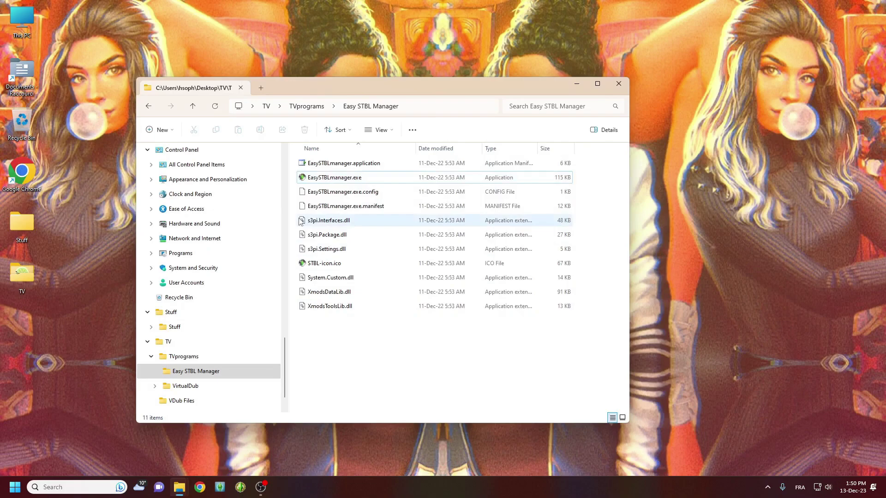
# Go to the TV folder in File Explorer and copy Sheepyk_Squidward_Tutorial.package
pyautogui.click(267, 107)
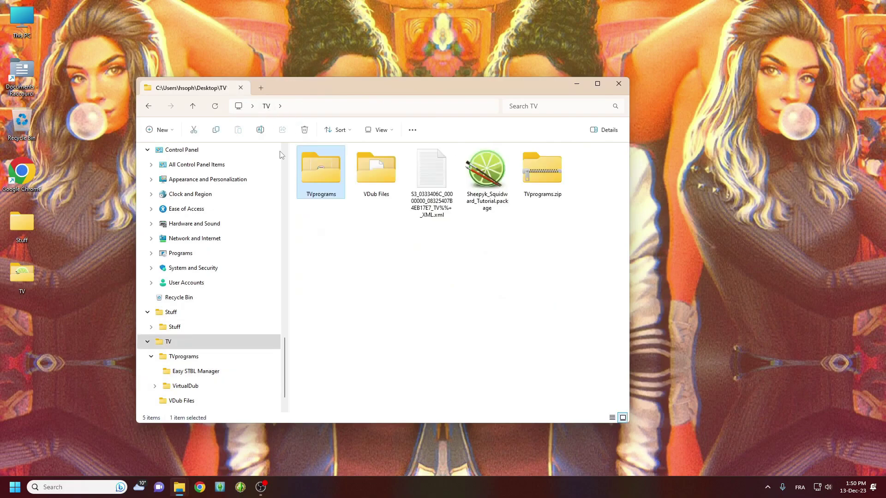
pyautogui.click(412, 261)
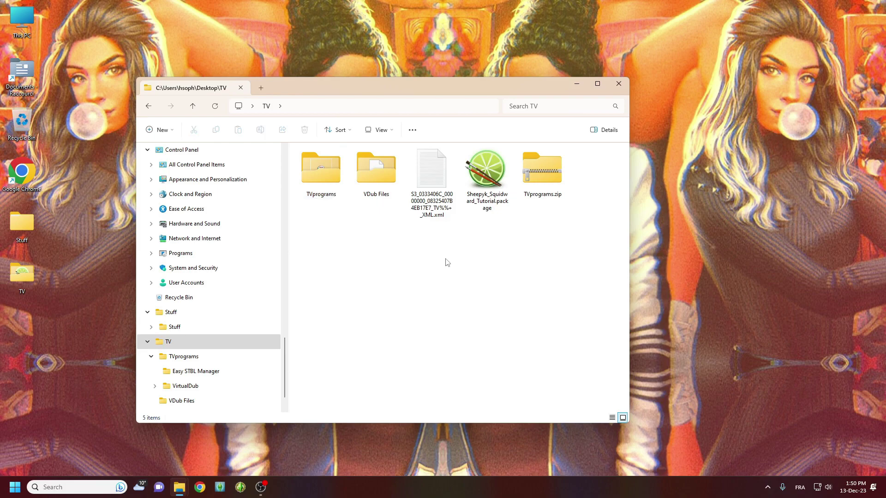
pyautogui.rightClick(487, 173)
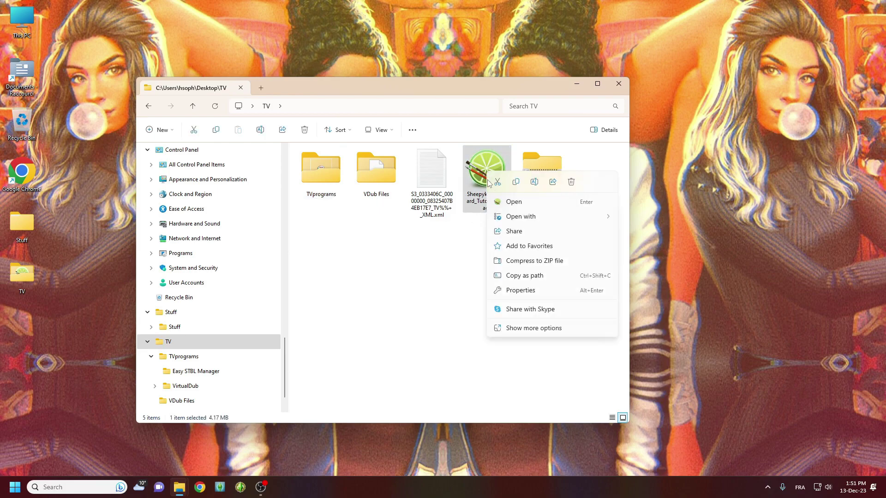
pyautogui.click(532, 329)
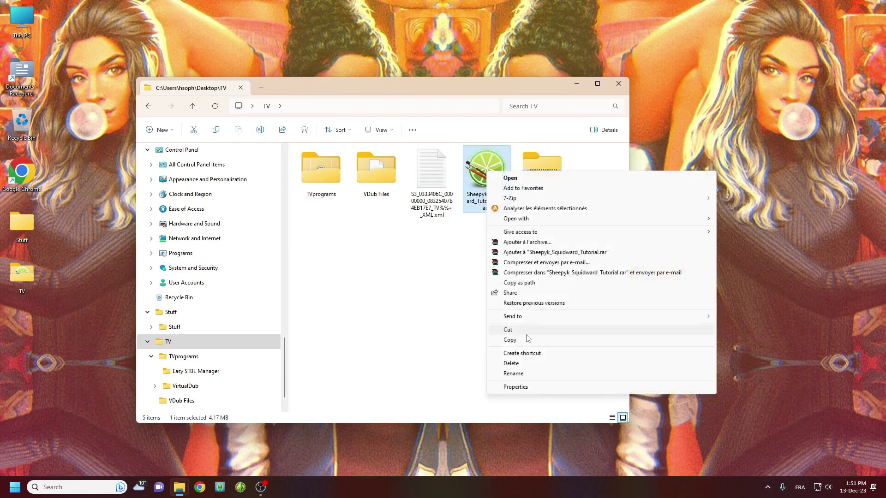
pyautogui.click(522, 340)
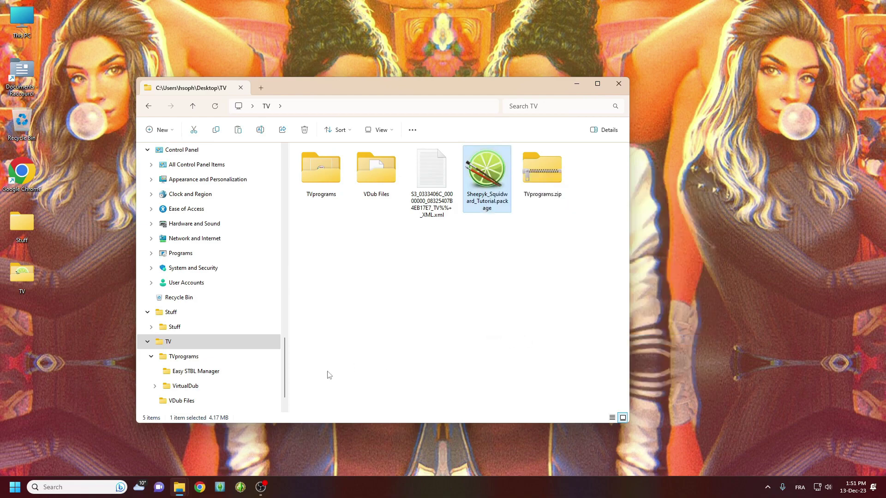
# Paste the copied package into the Overrides folder under Documents/Electronic Arts/The Sims 3/Mods
pyautogui.moveTo(179, 487)
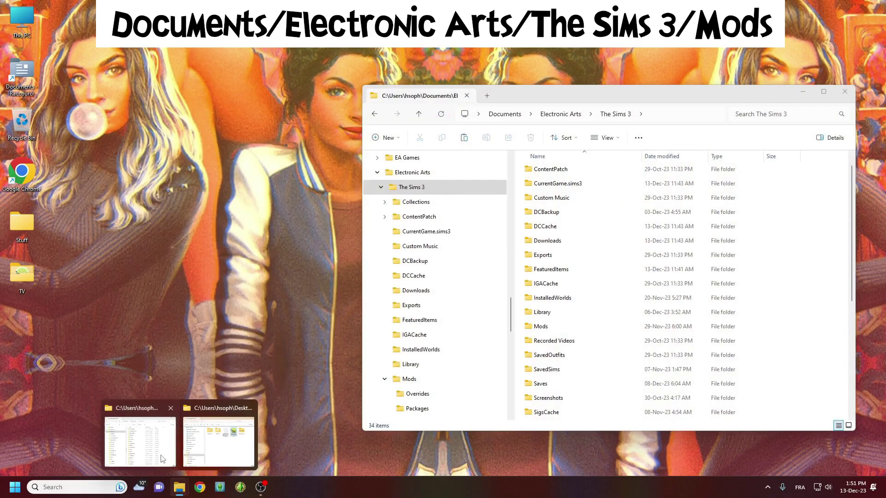
pyautogui.click(162, 458)
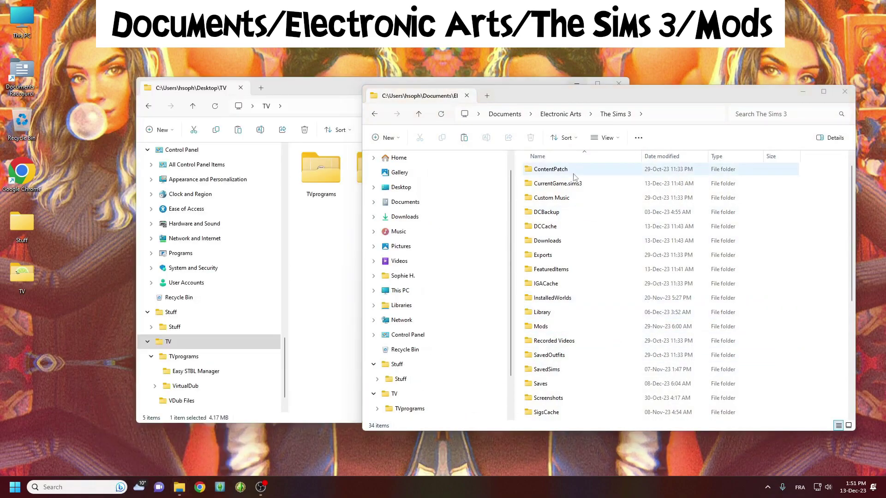
pyautogui.click(579, 82)
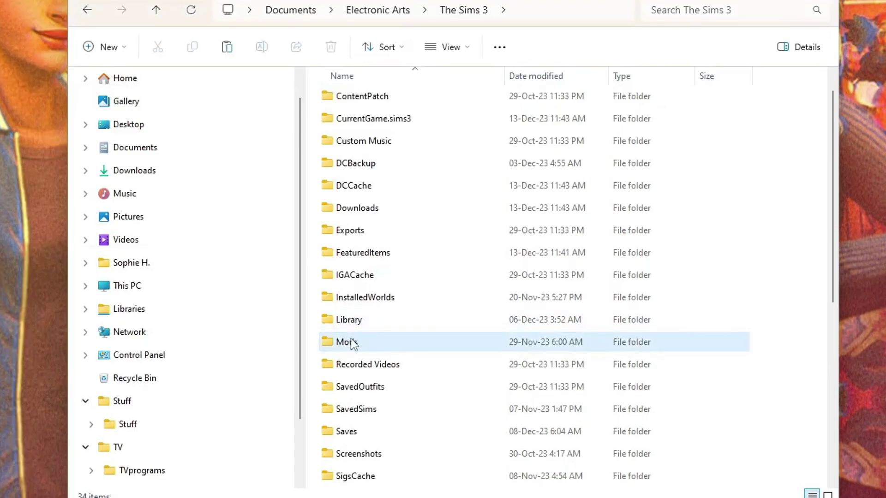
pyautogui.doubleClick(361, 342)
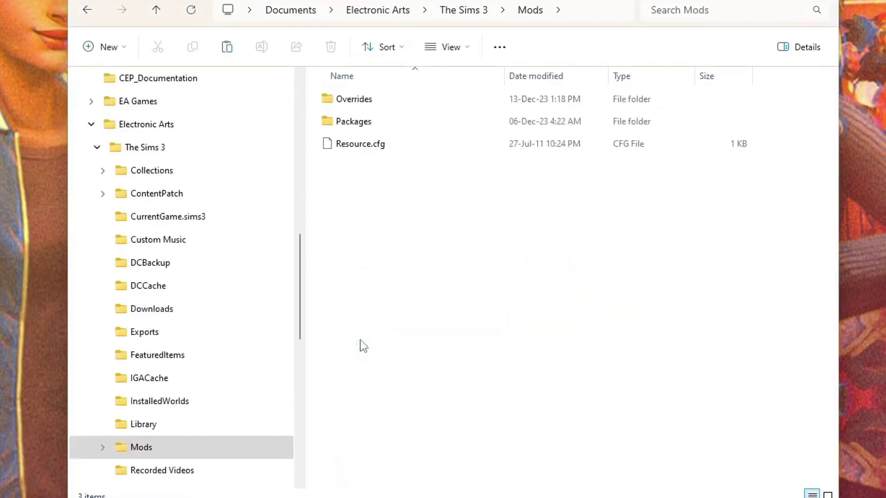
pyautogui.doubleClick(366, 99)
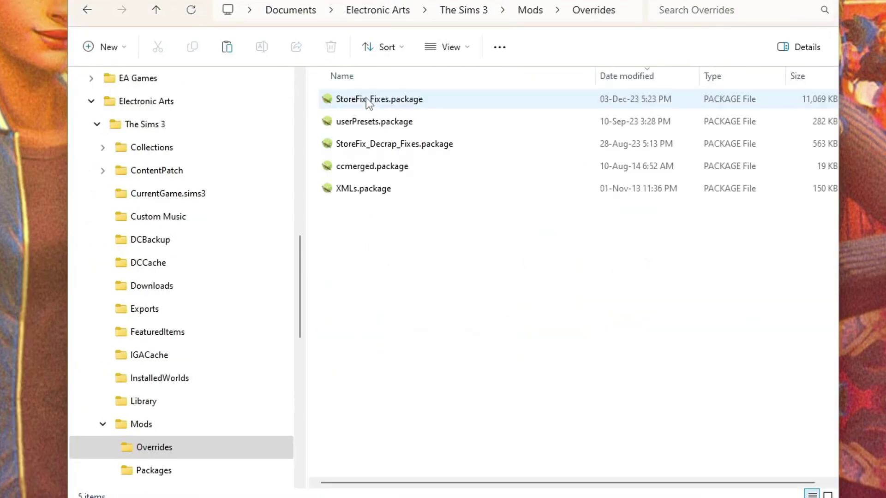
pyautogui.rightClick(359, 264)
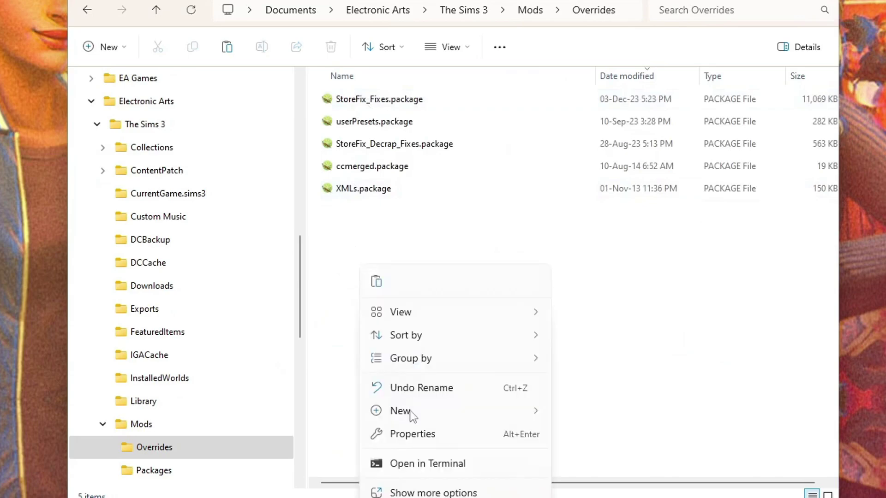
pyautogui.click(444, 492)
pyautogui.click(440, 367)
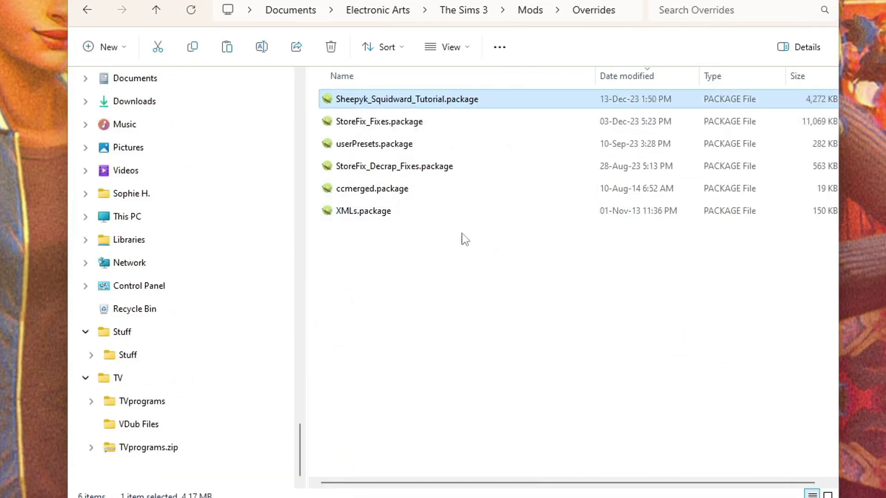
# Go up to the main The Sims 3 folder and delete CASPartCache.package and compositorCache.package
pyautogui.click(478, 14)
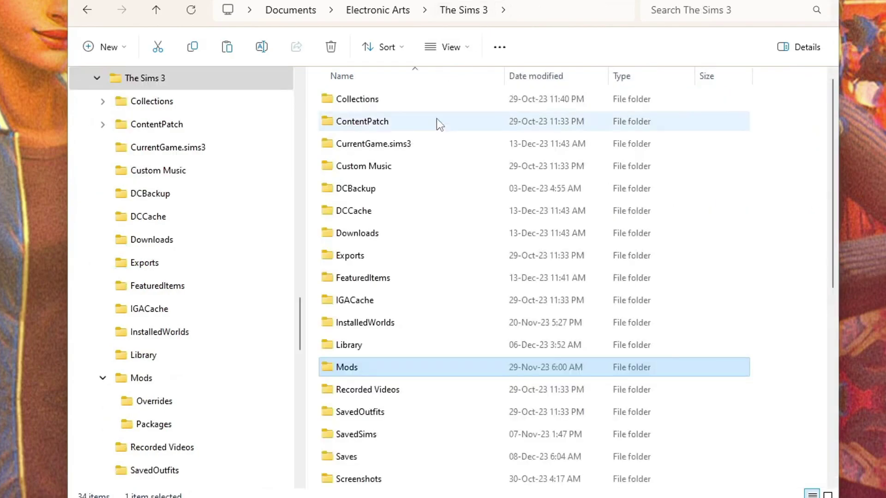
pyautogui.scroll(-5, 395, 262)
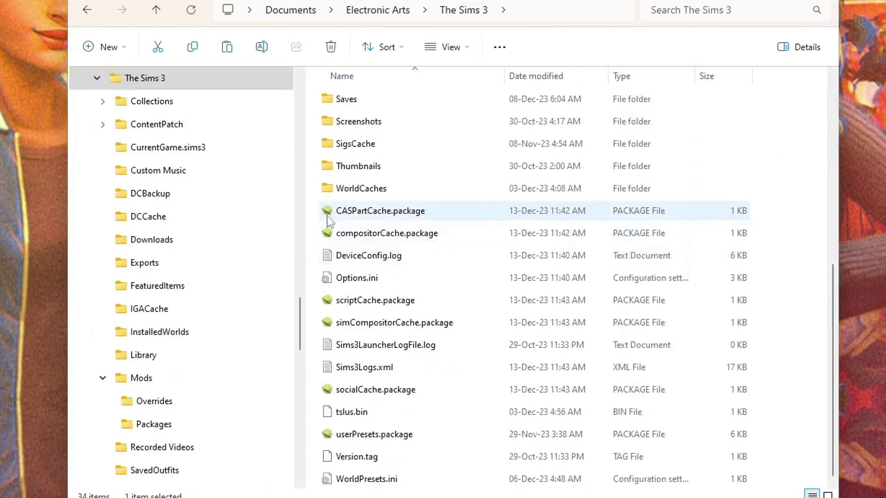
pyautogui.moveTo(317, 209); pyautogui.dragTo(341, 237)
pyautogui.rightClick(341, 236)
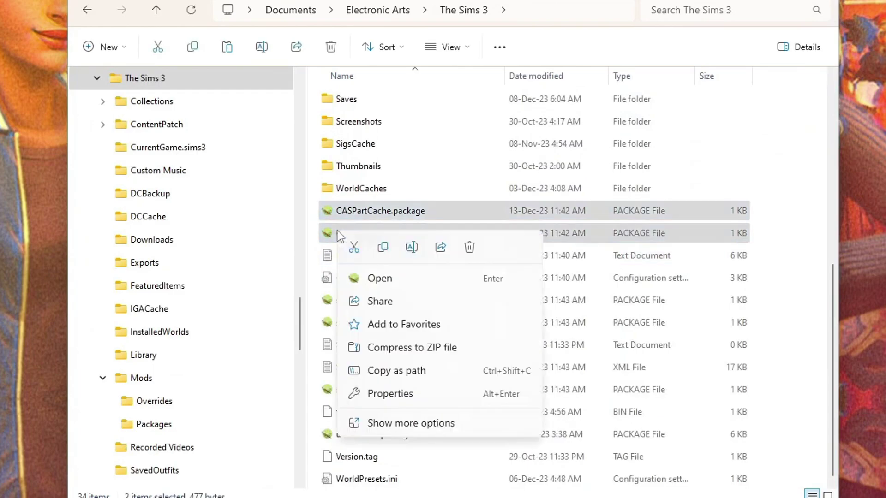
pyautogui.click(386, 420)
pyautogui.click(389, 495)
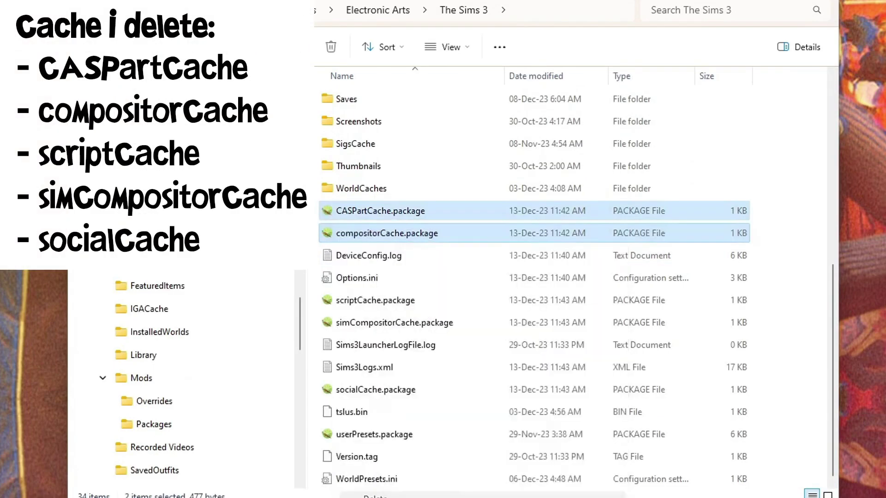
# Delete scriptCache.package and simCompositorCache.package from The Sims 3 folder
pyautogui.moveTo(322, 297); pyautogui.dragTo(323, 317)
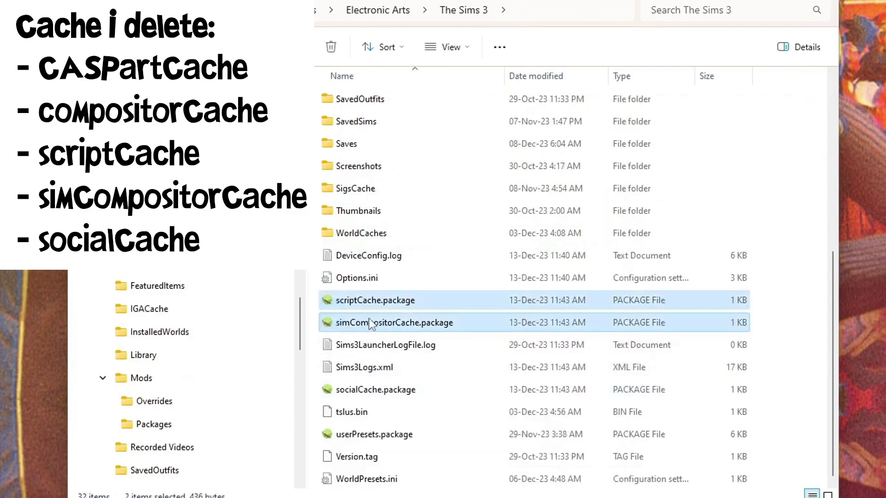
pyautogui.rightClick(394, 302)
pyautogui.click(442, 488)
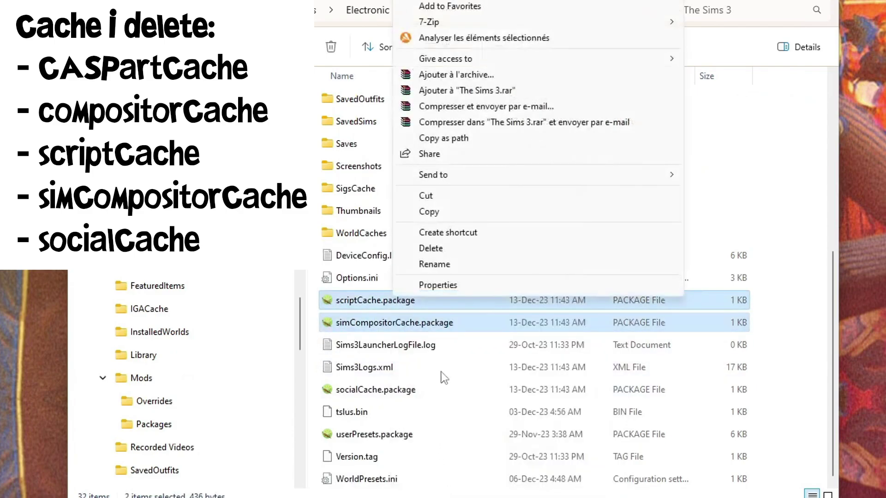
pyautogui.click(433, 248)
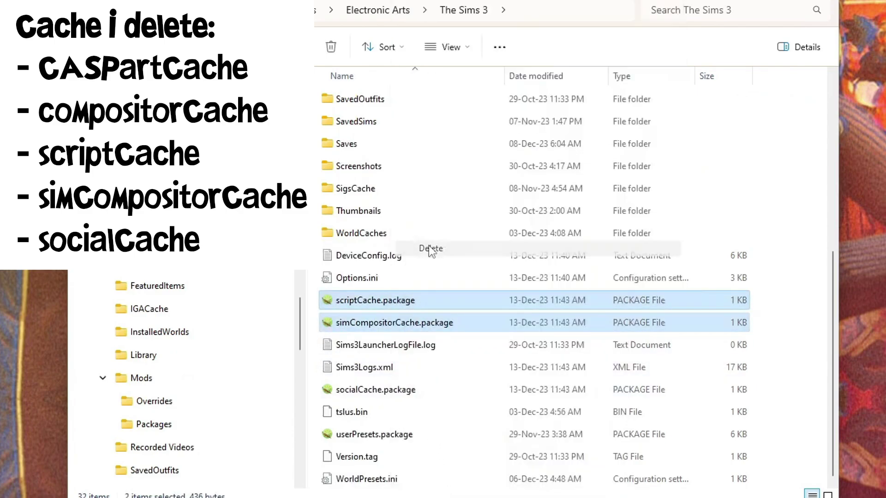
# Delete socialCache.package from The Sims 3 folder and close the folder window
pyautogui.rightClick(336, 396)
pyautogui.click(406, 431)
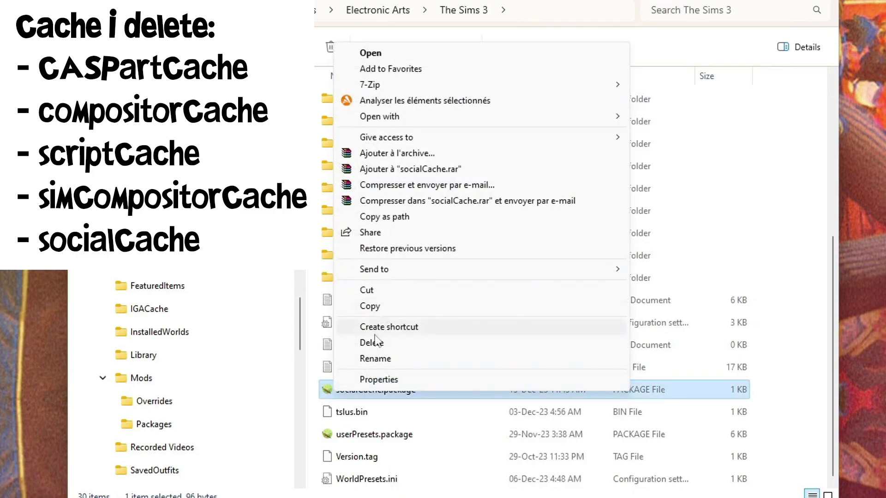
pyautogui.click(373, 343)
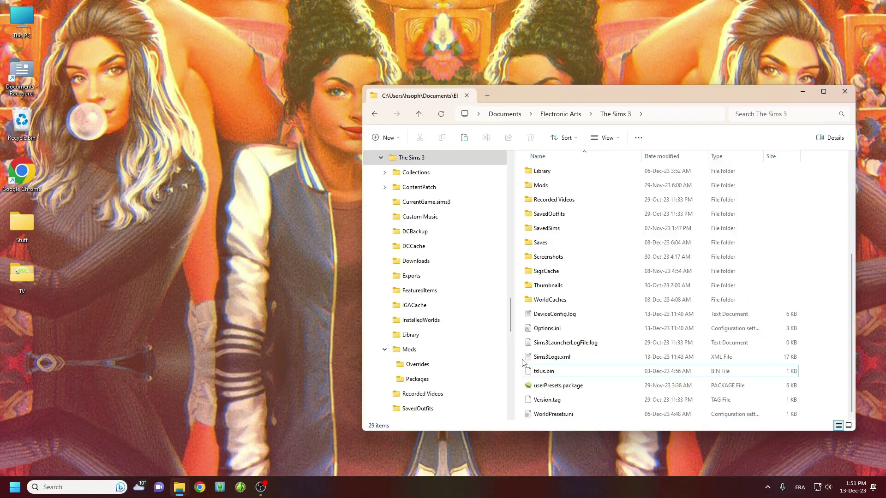
pyautogui.click(845, 91)
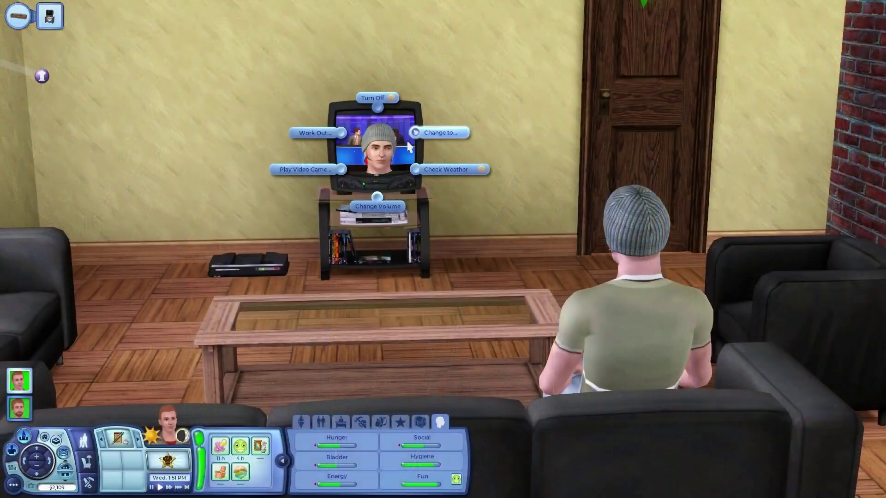
# Switch to The Sims 3, change the living room TV's channel to The Talent Show and dismiss the work notification
pyautogui.click(421, 141)
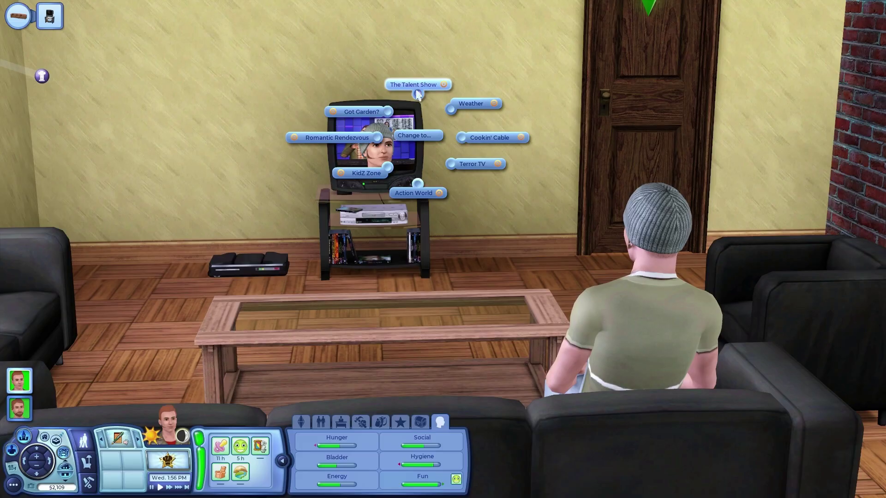
pyautogui.click(458, 113)
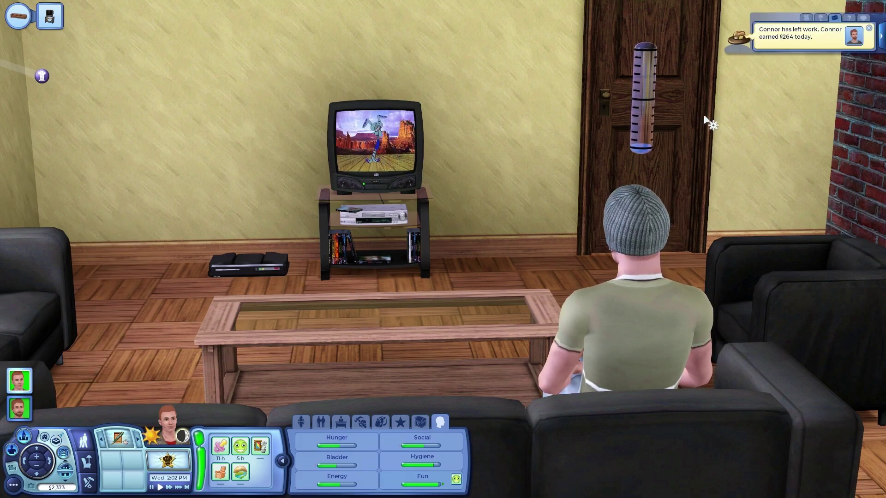
pyautogui.click(869, 29)
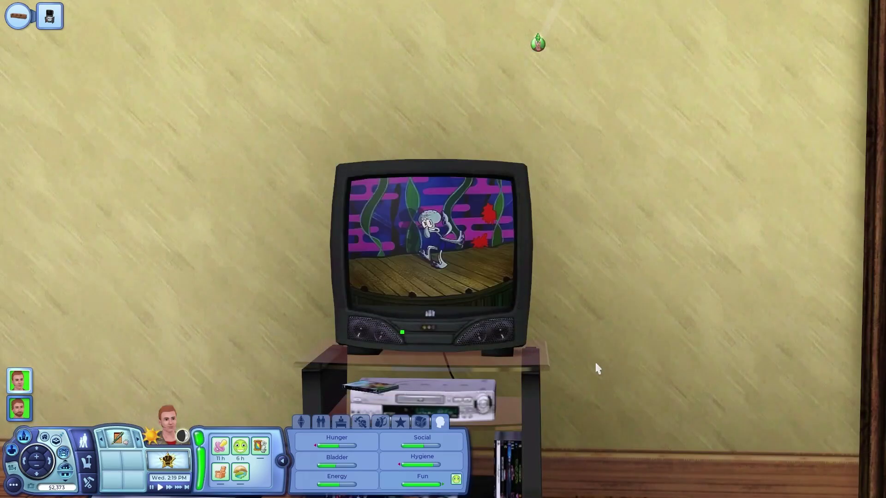
# Inspect the watching Sim's skills and check the Cooking skill's level and progress
pyautogui.click(450, 245)
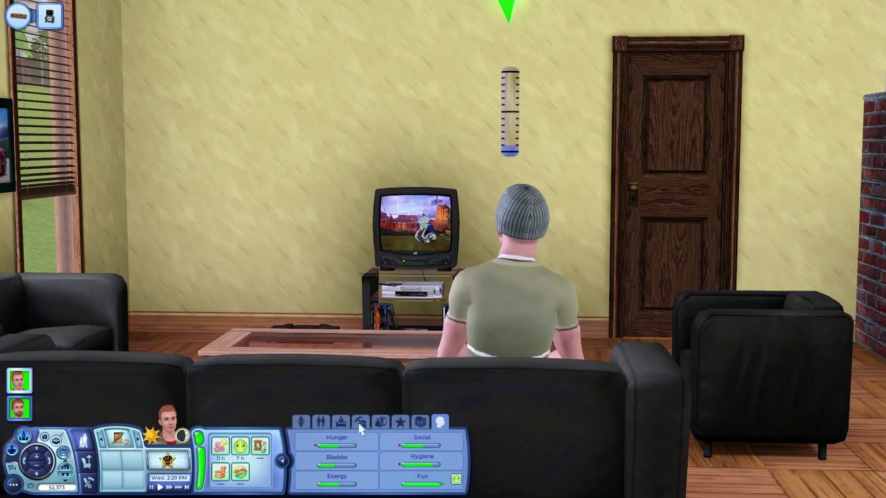
pyautogui.click(360, 425)
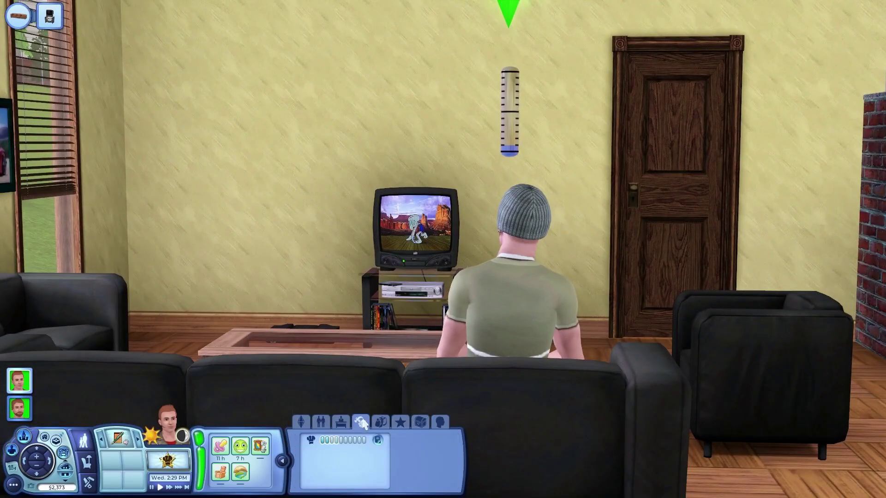
pyautogui.moveTo(346, 443)
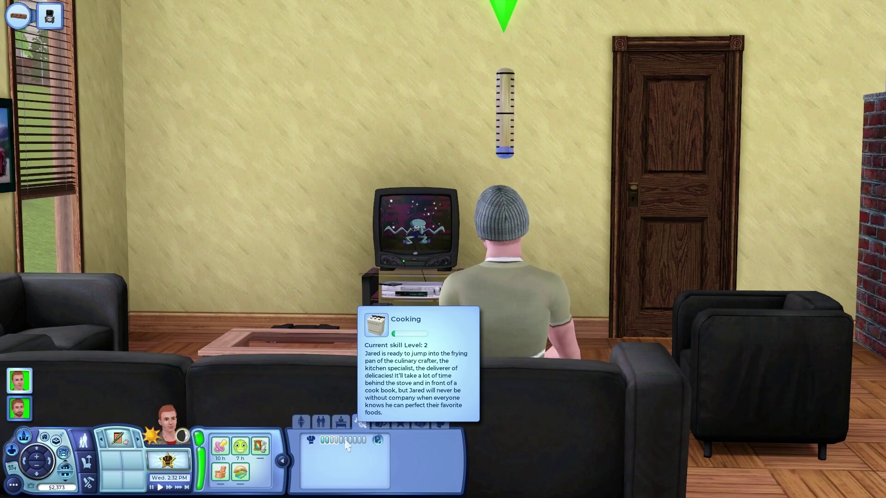
pyautogui.scroll(-5, 321, 299)
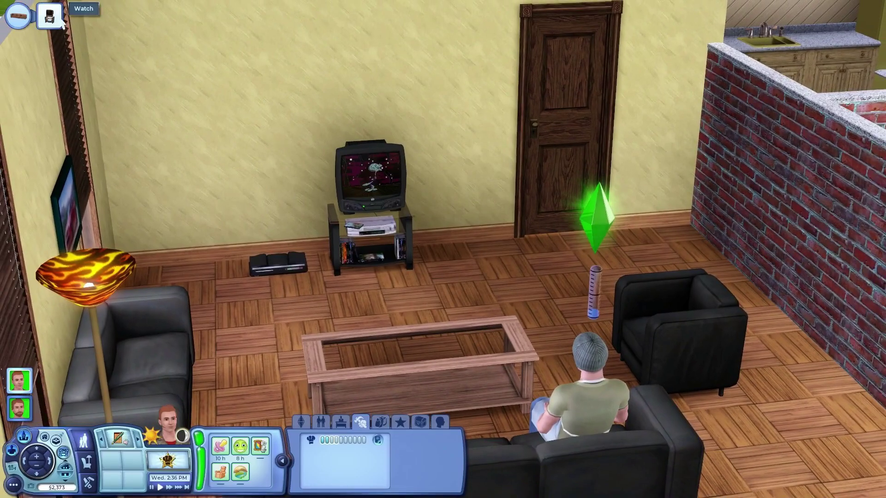
# Change the channel of the holographic TV to The Talent Show HX
pyautogui.click(50, 17)
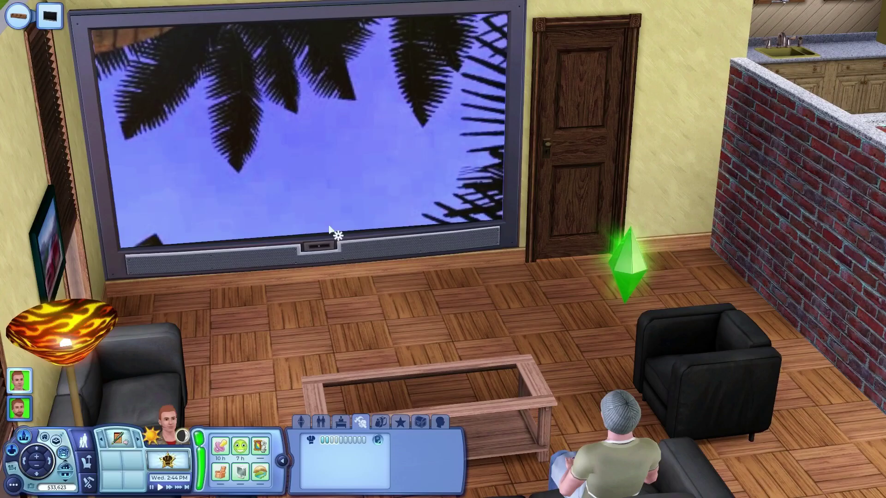
pyautogui.click(330, 198)
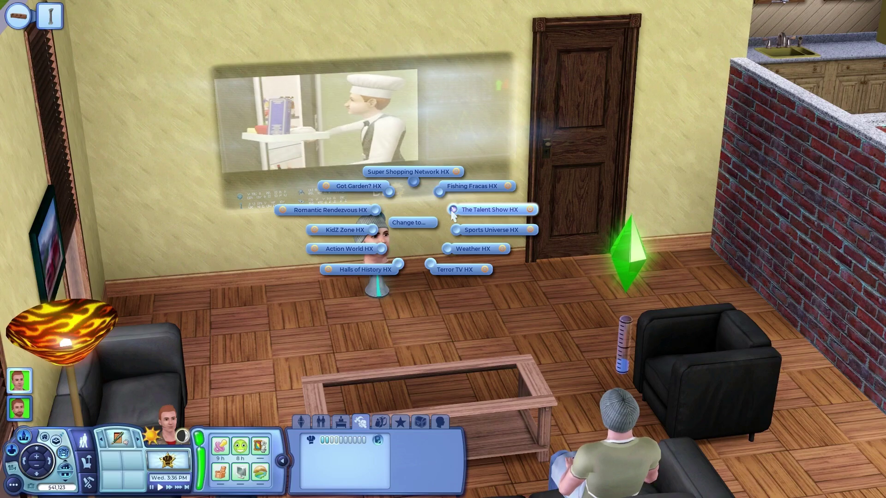
pyautogui.click(581, 214)
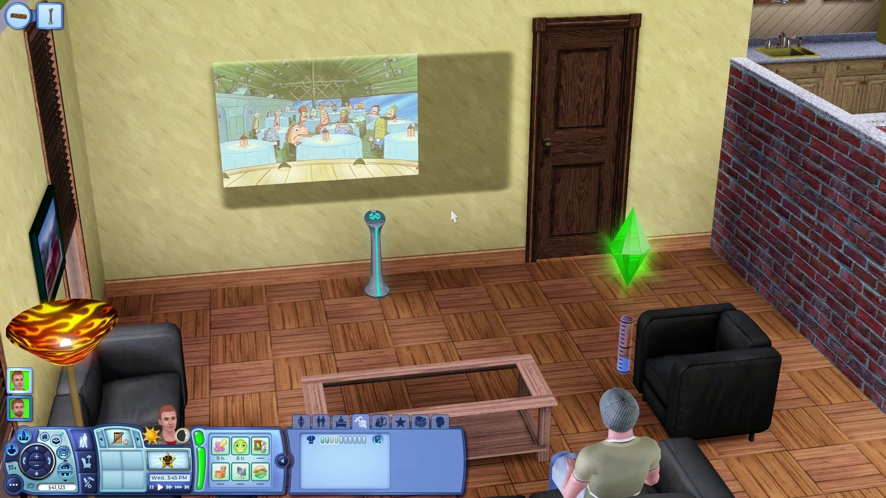
pyautogui.scroll(5, 421, 212)
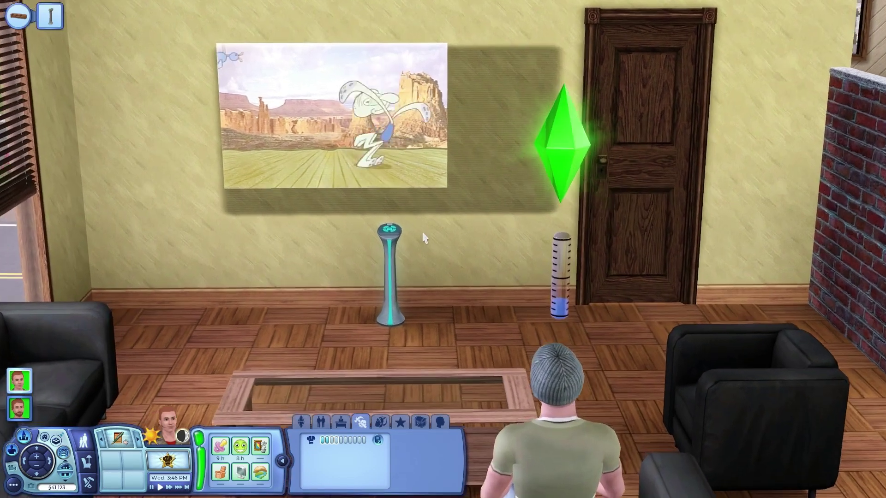
# Enter the cheat testingcheatsenabled true in the game's cheat console
pyautogui.press('p')
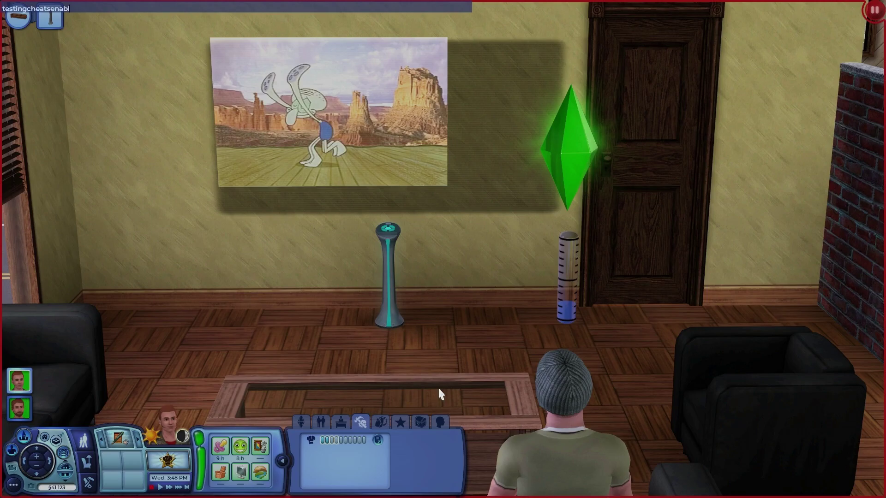
pyautogui.write('rue')
pyautogui.press('Return')
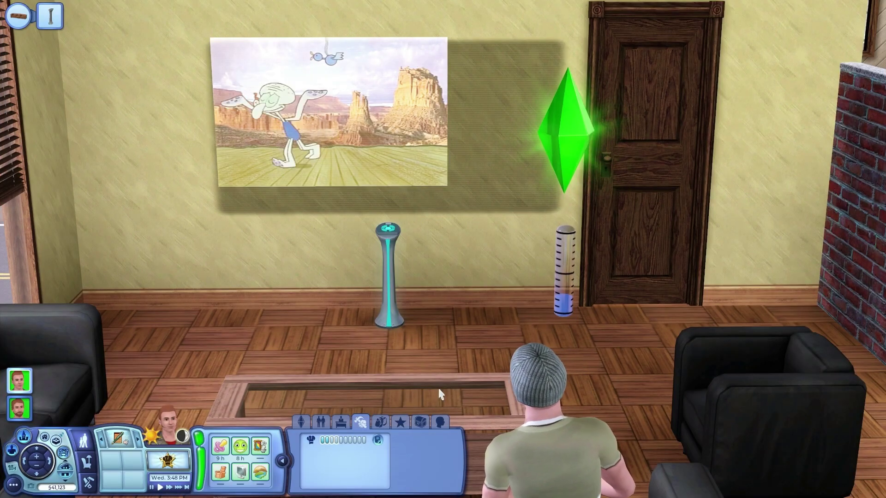
# Show the watching Sim's needs and raise them, including Hunger, Bladder, Energy and Hygiene
pyautogui.click(439, 421)
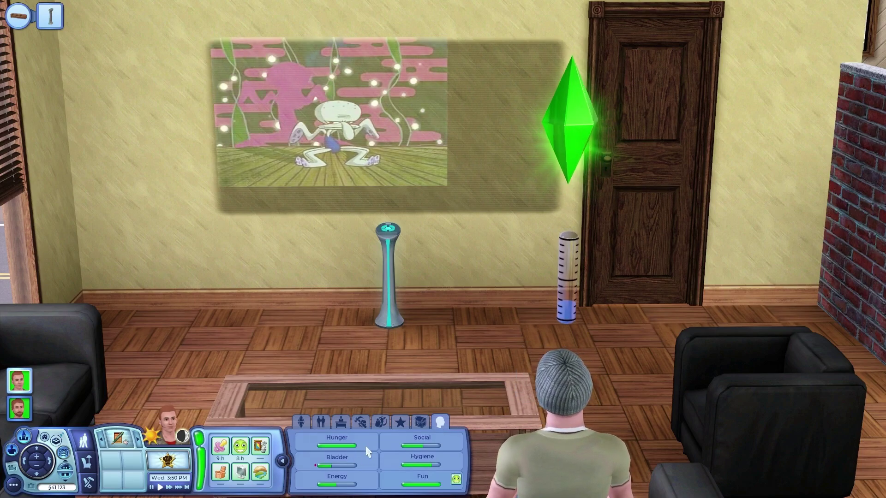
pyautogui.moveTo(339, 484); pyautogui.dragTo(364, 485)
pyautogui.moveTo(432, 464); pyautogui.dragTo(452, 470)
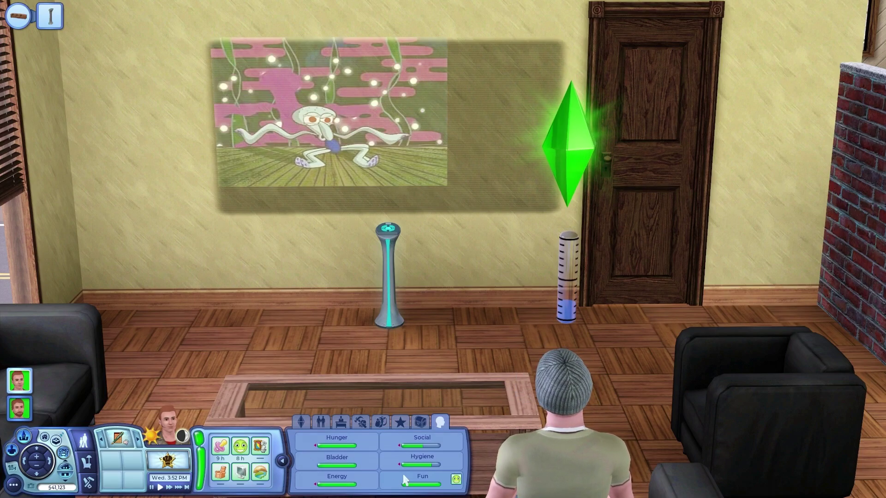
# Switch to the other household Sim, fill all six of his needs and show his skills
pyautogui.click(21, 407)
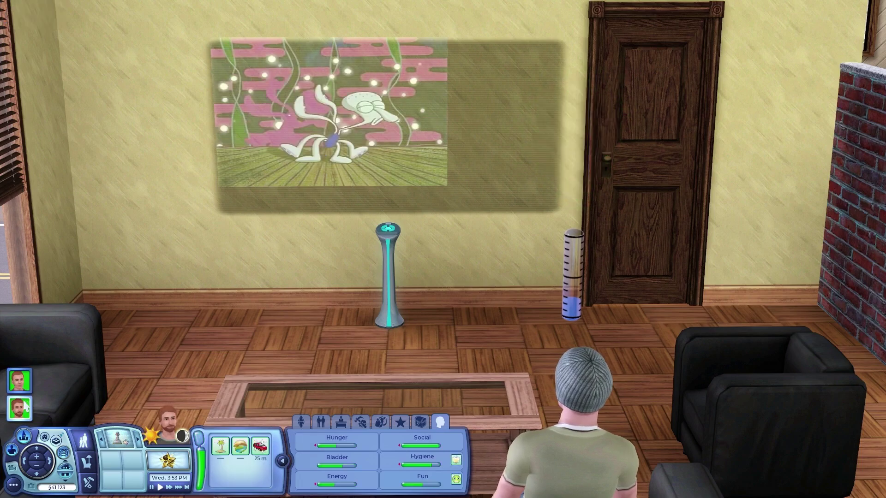
pyautogui.moveTo(339, 465); pyautogui.dragTo(365, 484)
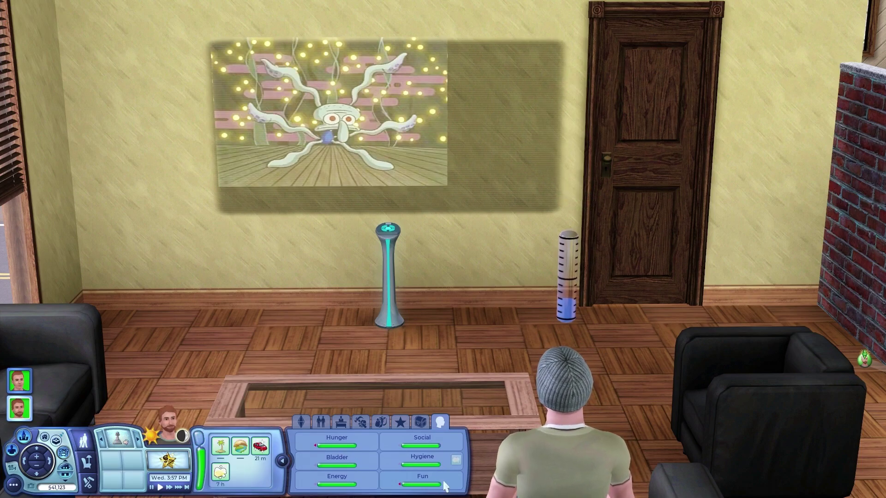
pyautogui.click(361, 423)
# Have the second Sim watch The Talent Show on the holographic TV and dismiss the notifications
pyautogui.click(374, 172)
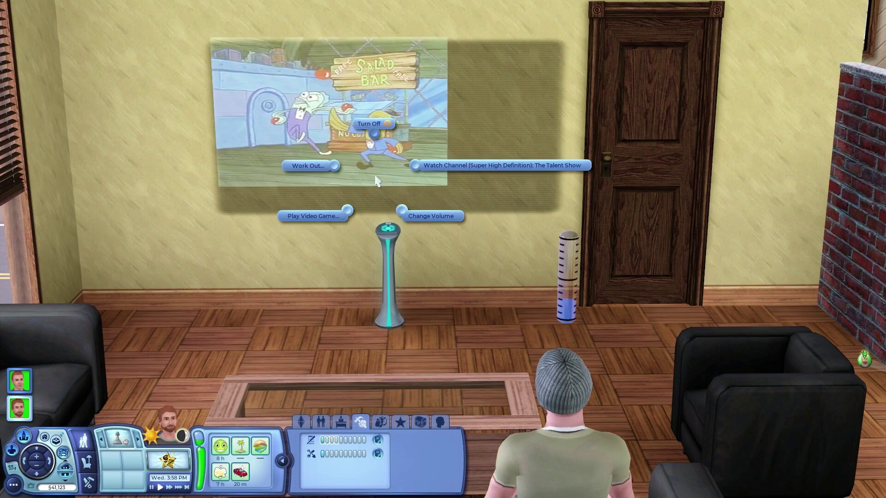
pyautogui.click(408, 165)
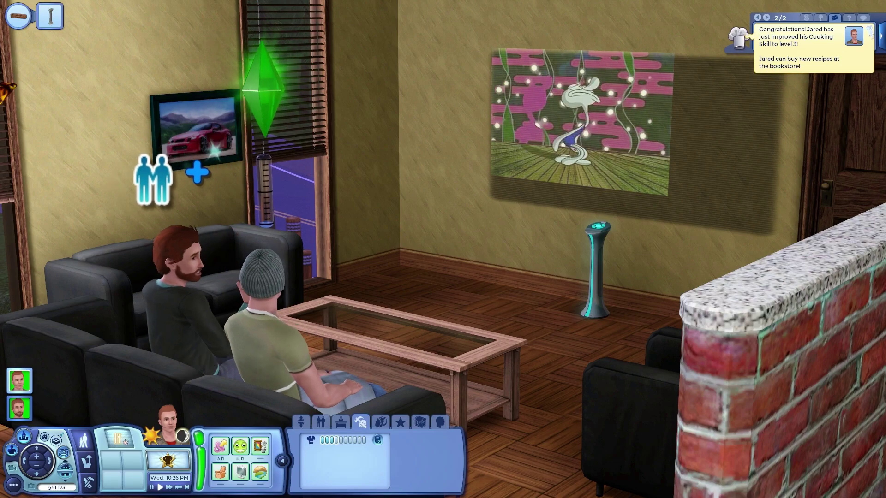
pyautogui.click(868, 28)
pyautogui.click(868, 29)
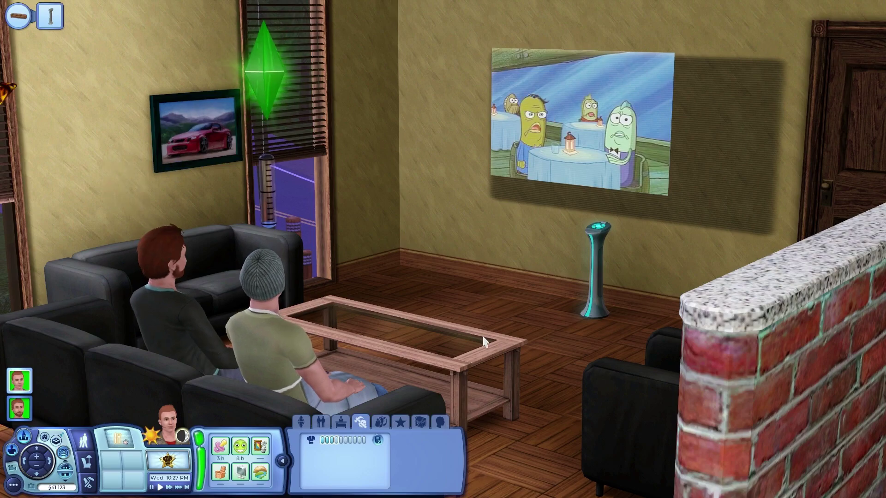